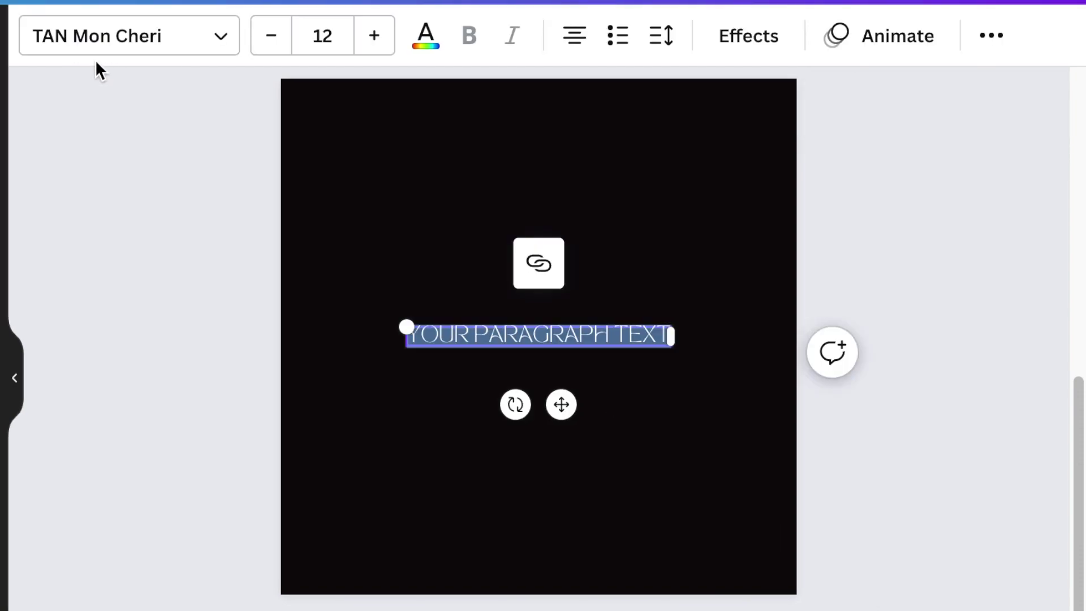
Enlarge the single K letter to size 113 and move it down-left of centre.
text(N)
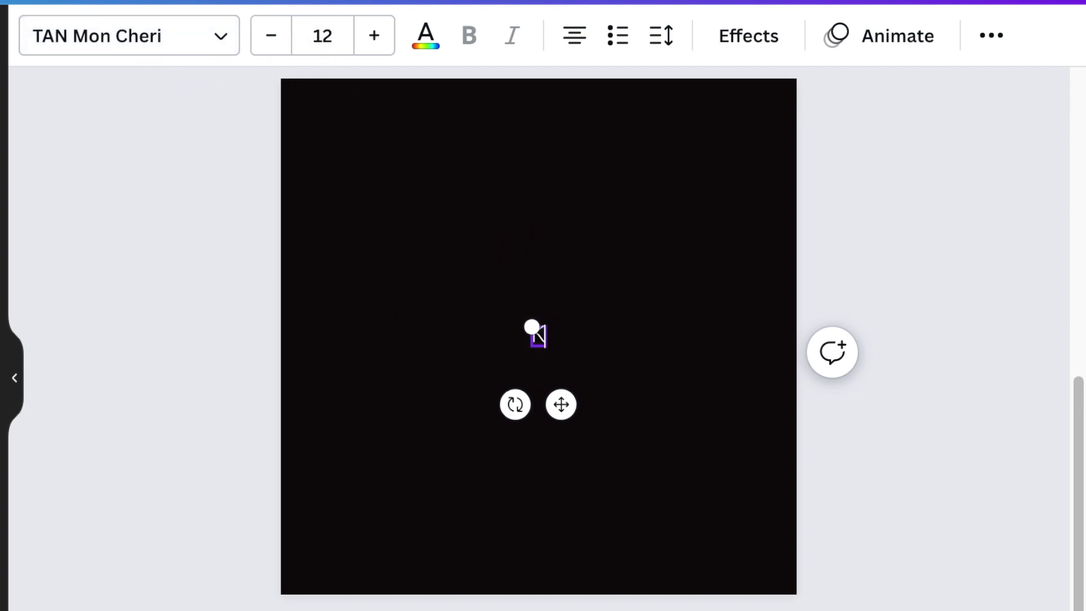
drag(501, 337, 276, 258)
drag(484, 284, 421, 377)
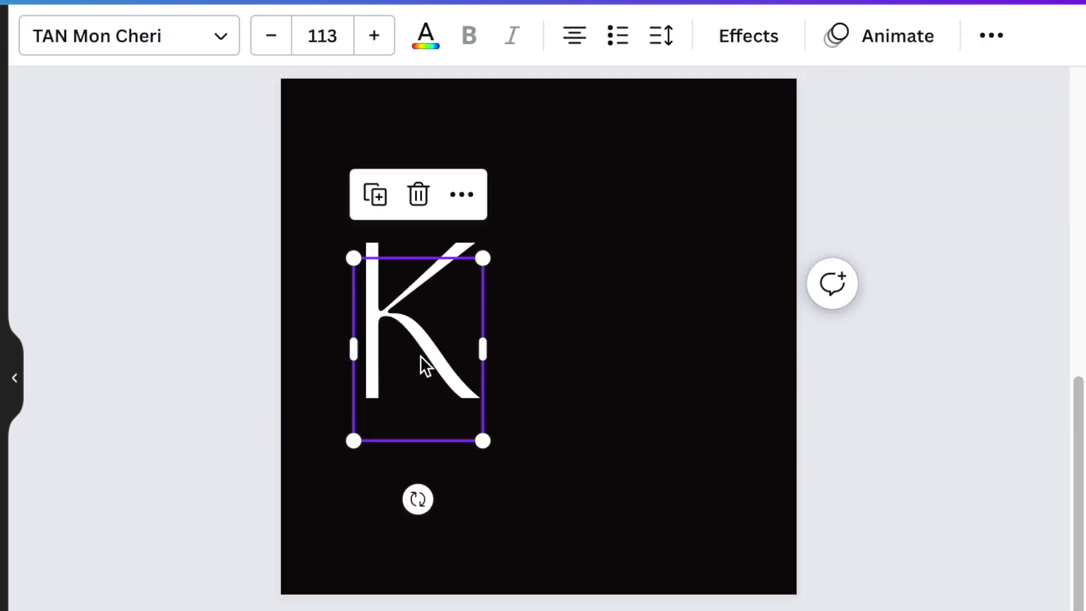
click(425, 35)
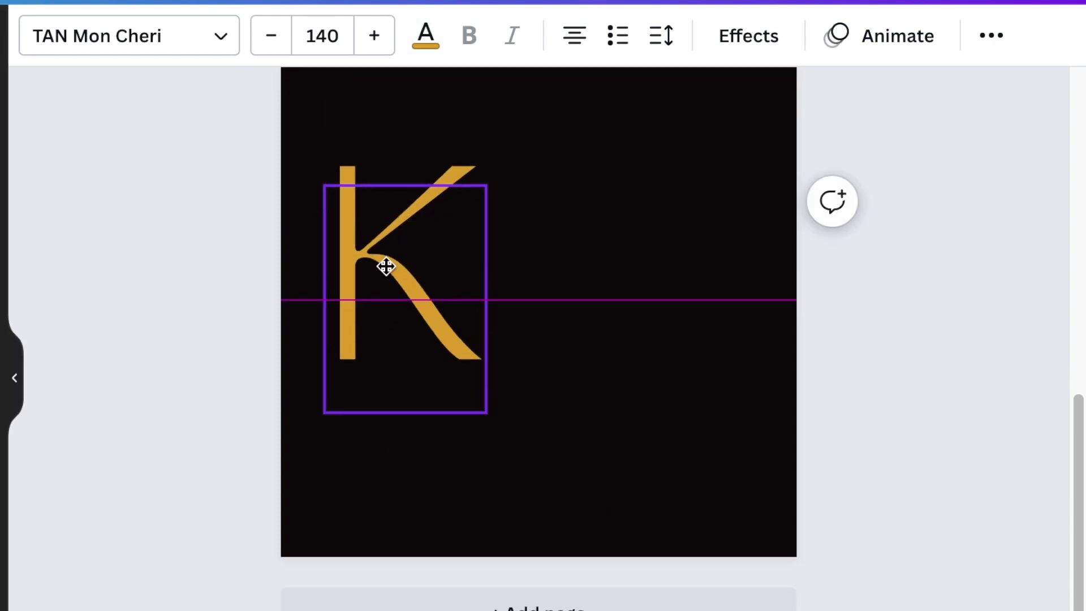
Position the gold K, duplicate it, change the copy to S, and overlap it at the K's lower right.
drag(385, 267, 388, 286)
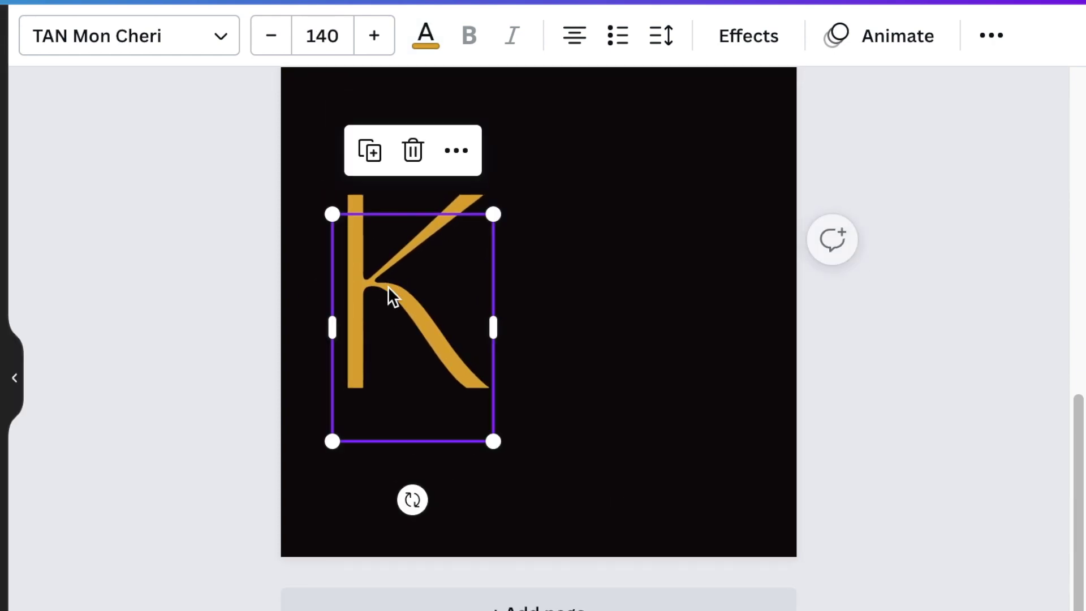
click(373, 154)
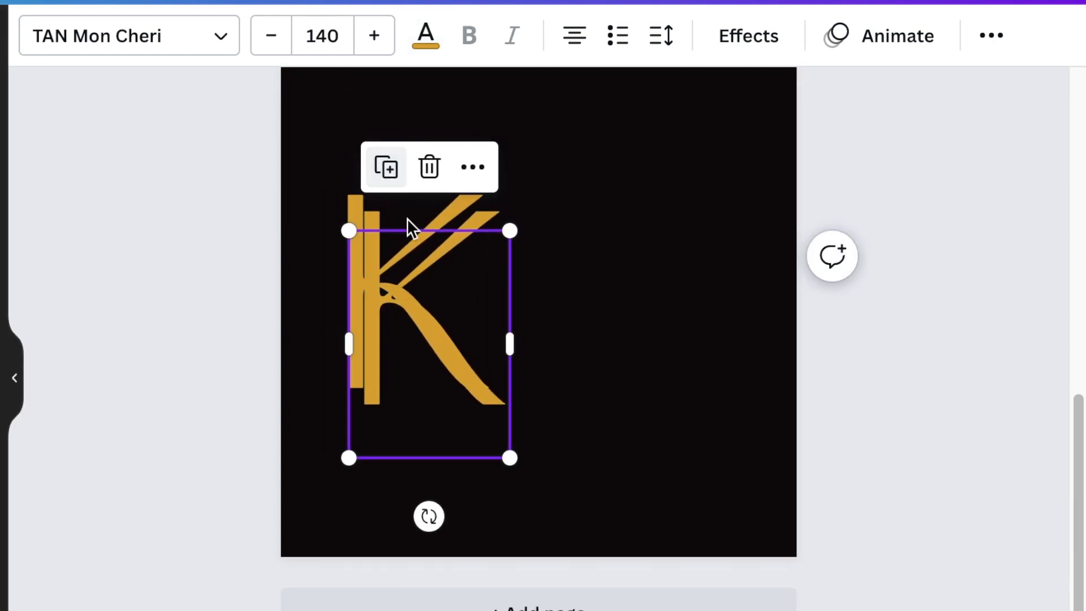
double_click(446, 281)
text(S)
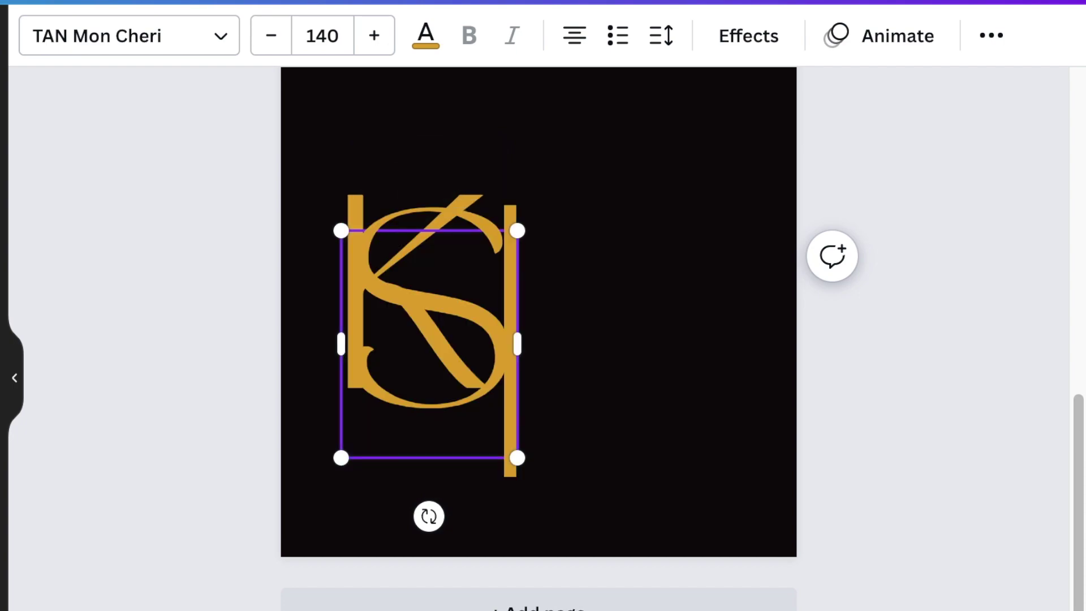
click(584, 427)
drag(497, 342, 575, 413)
click(228, 328)
Duplicate the gold S and change the copy's text to M.
drag(228, 328, 503, 339)
click(504, 339)
click(492, 209)
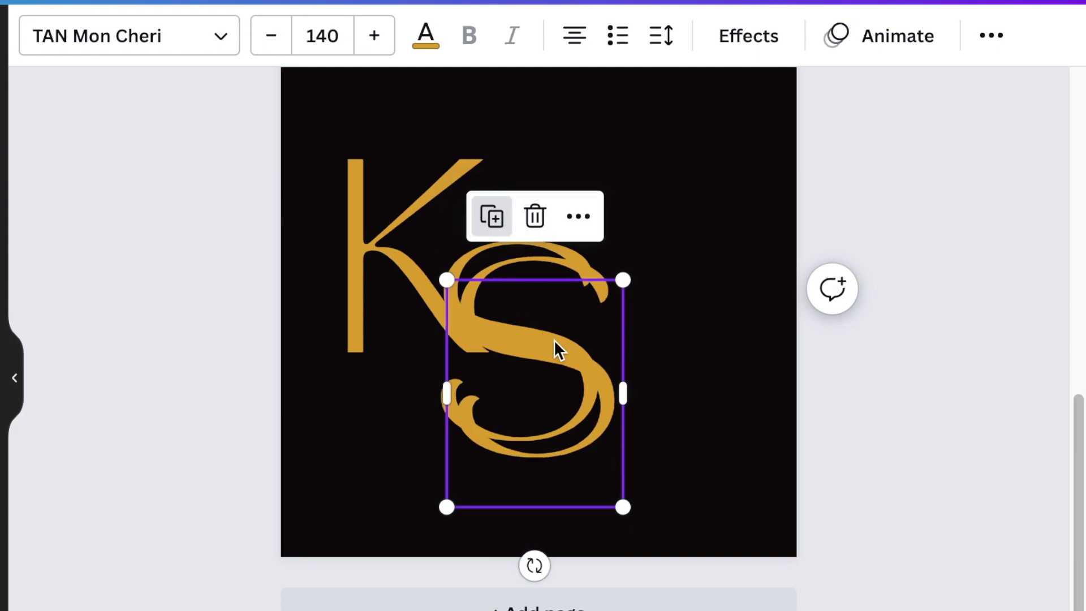
double_click(604, 404)
text(M)
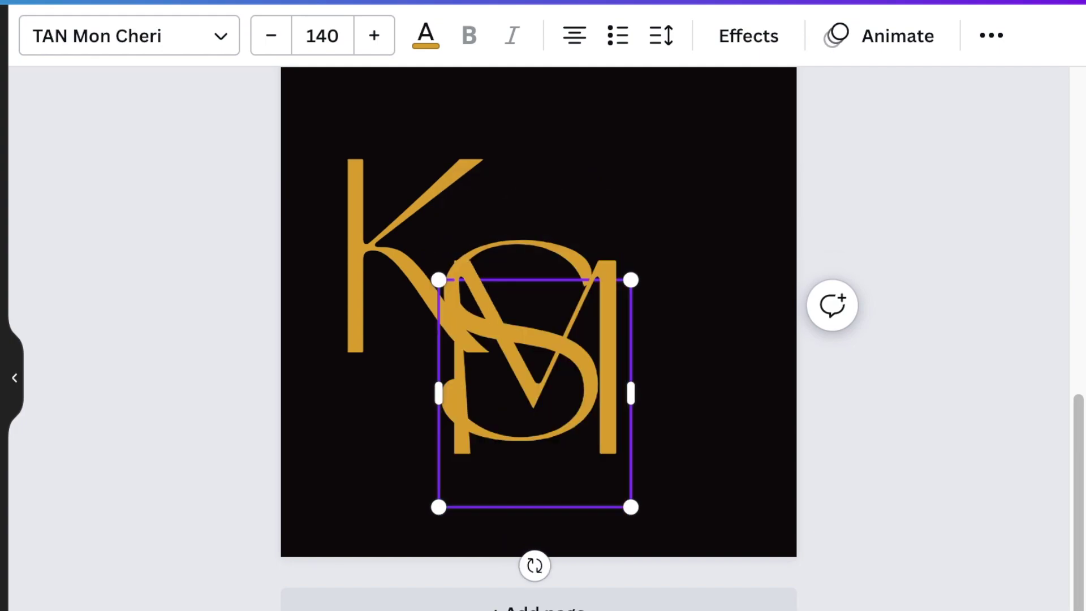
click(829, 460)
Tilt the M to about 30 degrees and move it up-right to overlap the S.
click(673, 390)
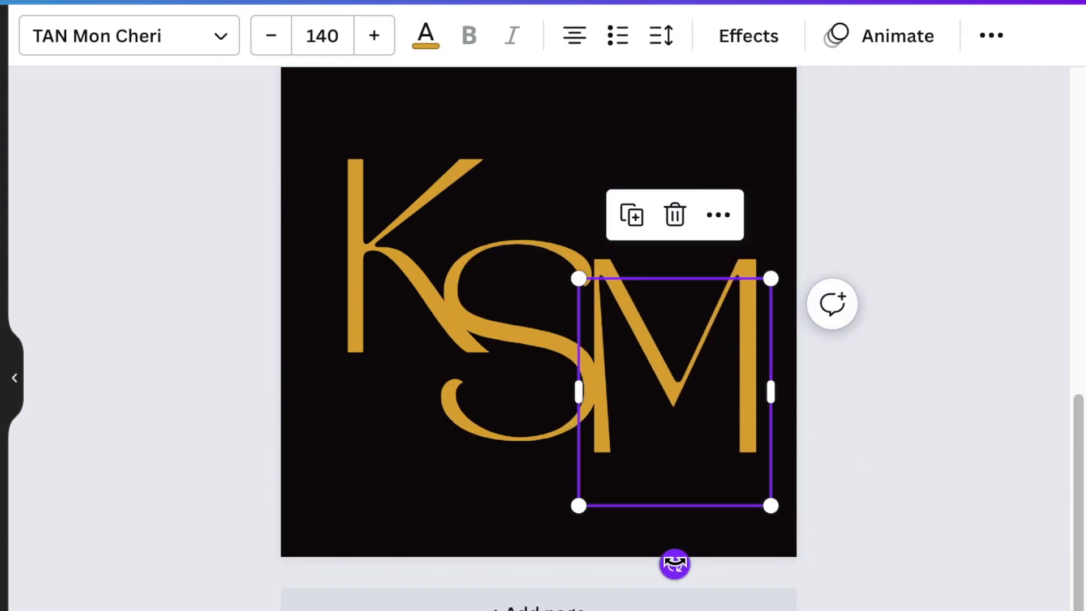
drag(674, 564, 735, 525)
drag(752, 388, 762, 374)
click(863, 510)
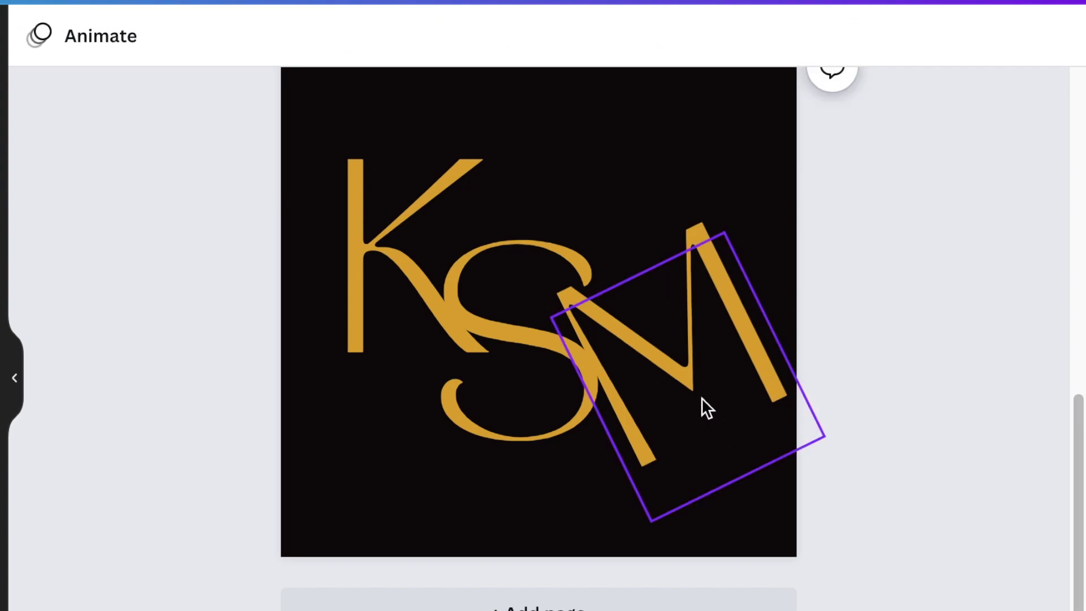
click(698, 429)
drag(763, 532, 774, 524)
drag(722, 347, 726, 339)
click(848, 475)
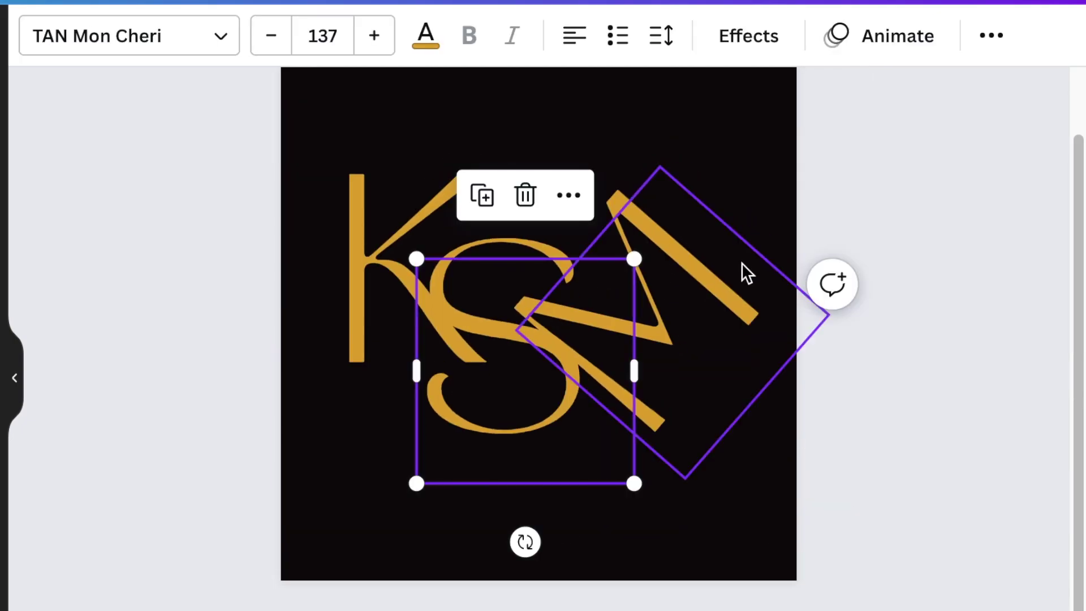
Add a new text box reading TAGLINE.
click(860, 485)
key(t)
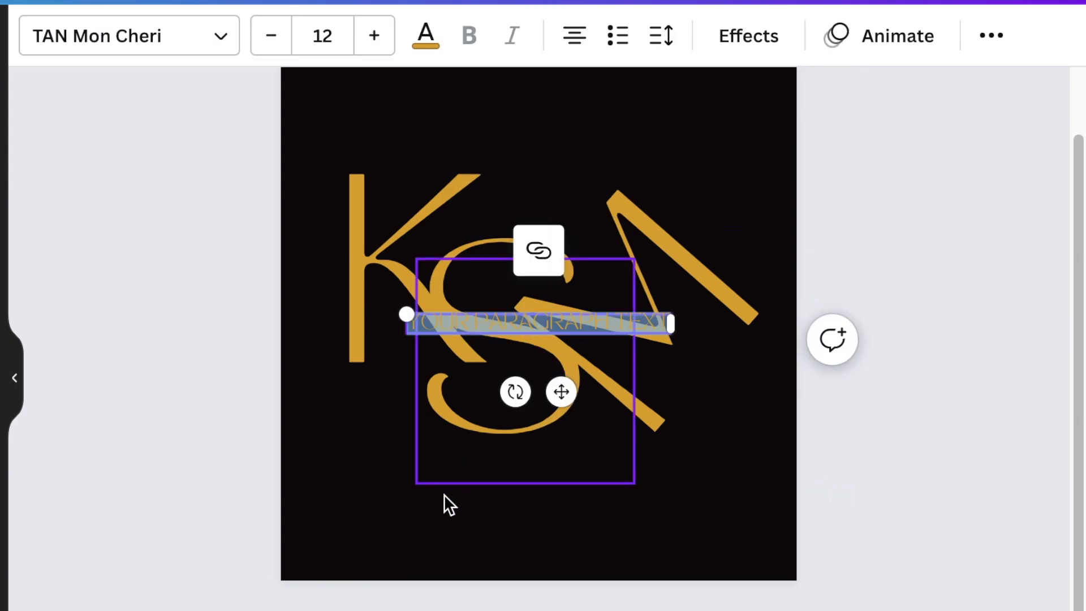
text(A)
text(AGLINE)
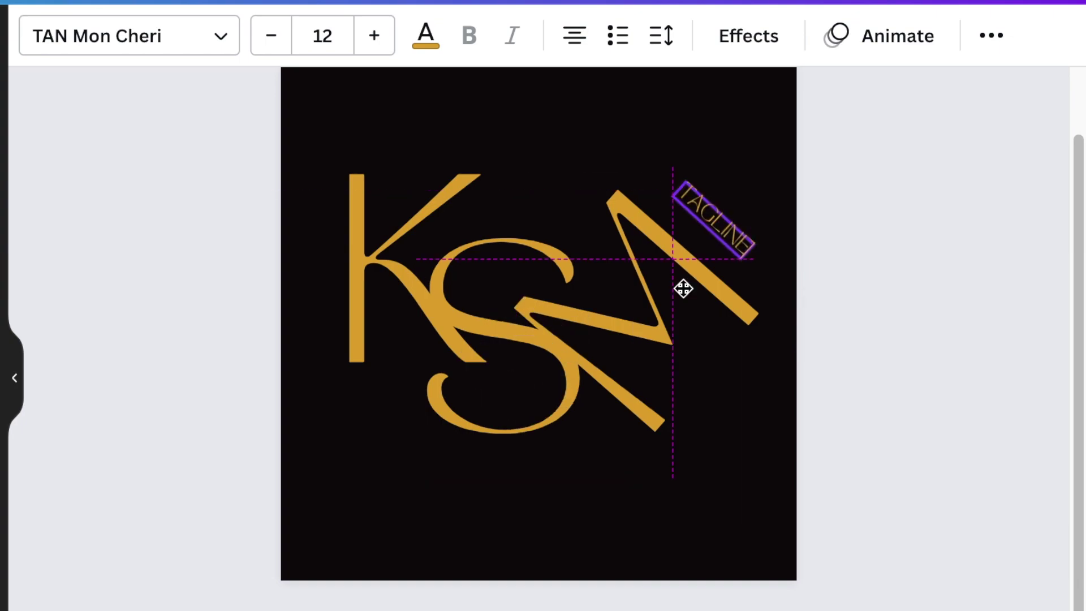
Rotate TAGLINE along the M's diagonal, widen its letter spacing to 97, and slide it into place.
drag(683, 286, 679, 314)
click(661, 35)
drag(758, 155, 771, 155)
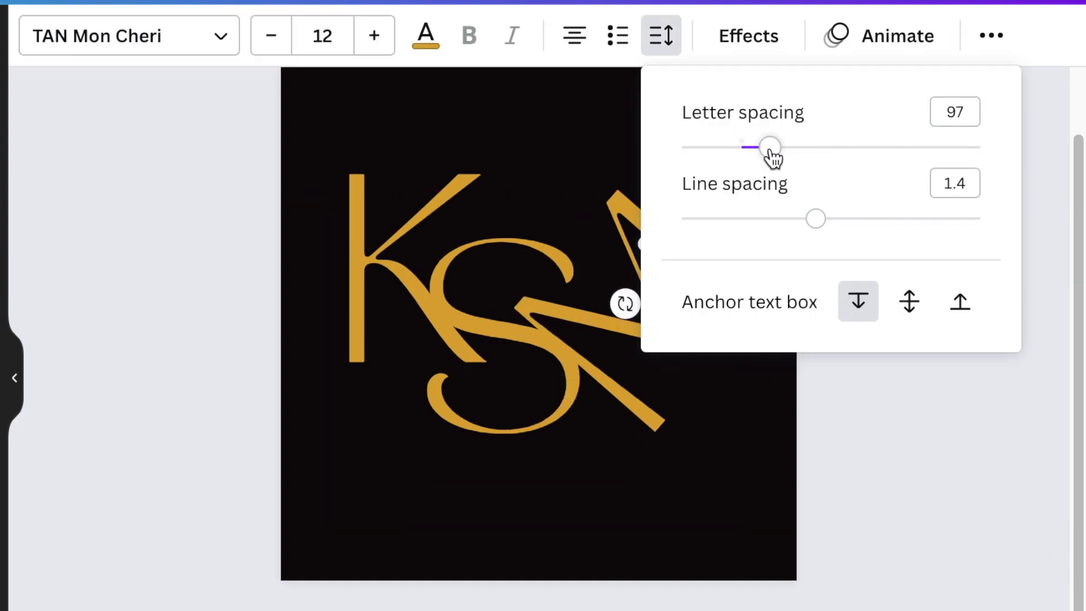
click(618, 189)
drag(618, 189, 667, 305)
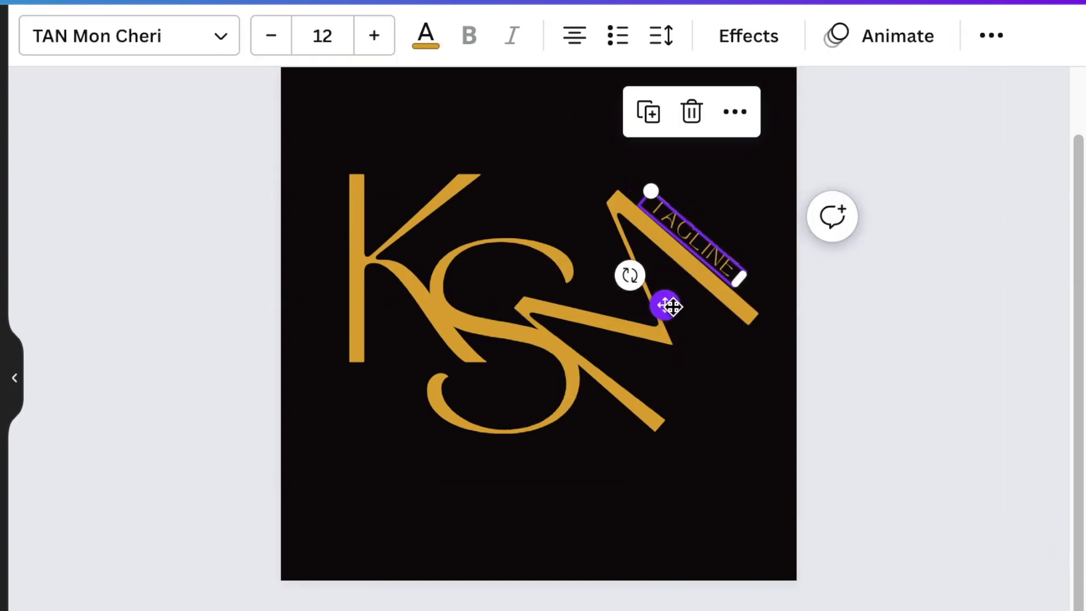
click(582, 459)
click(681, 544)
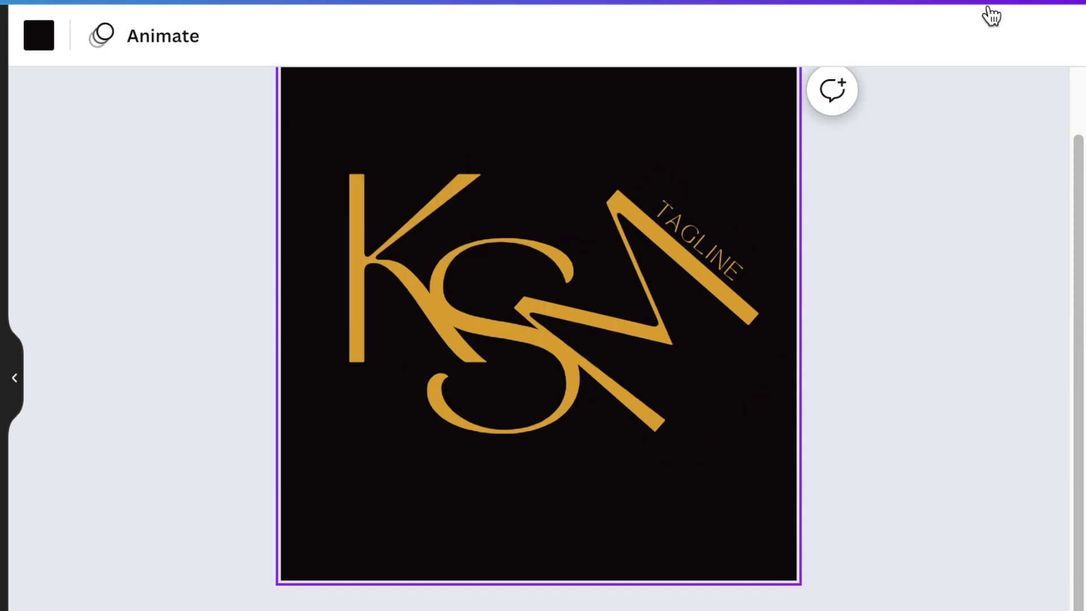
Download the KSM logo as a 500×500 PNG with a transparent background.
scroll(817, 431, up, 2)
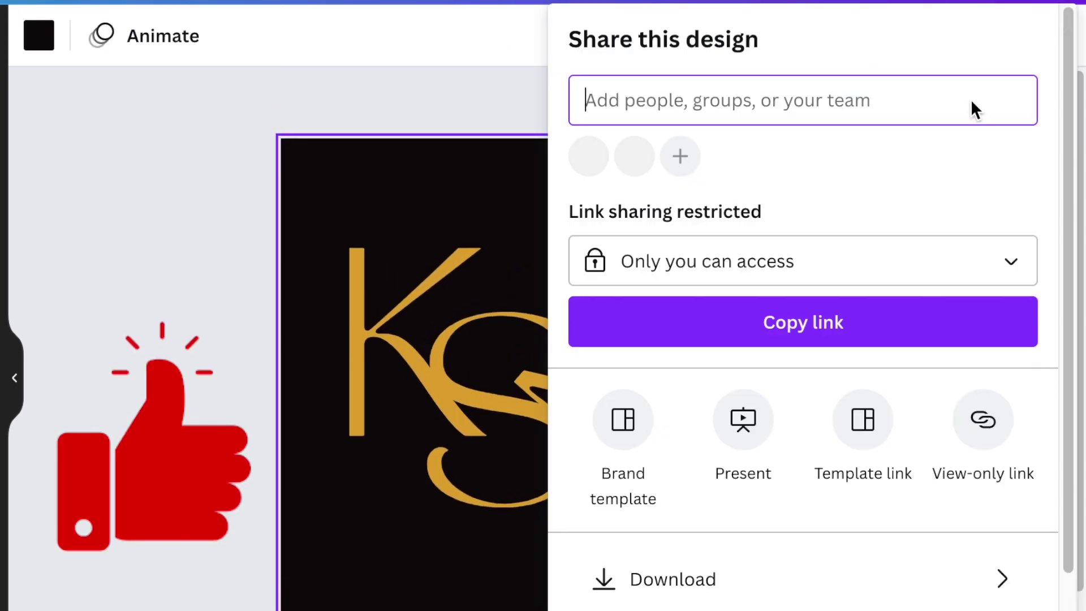
scroll(962, 257, down, 3)
click(743, 498)
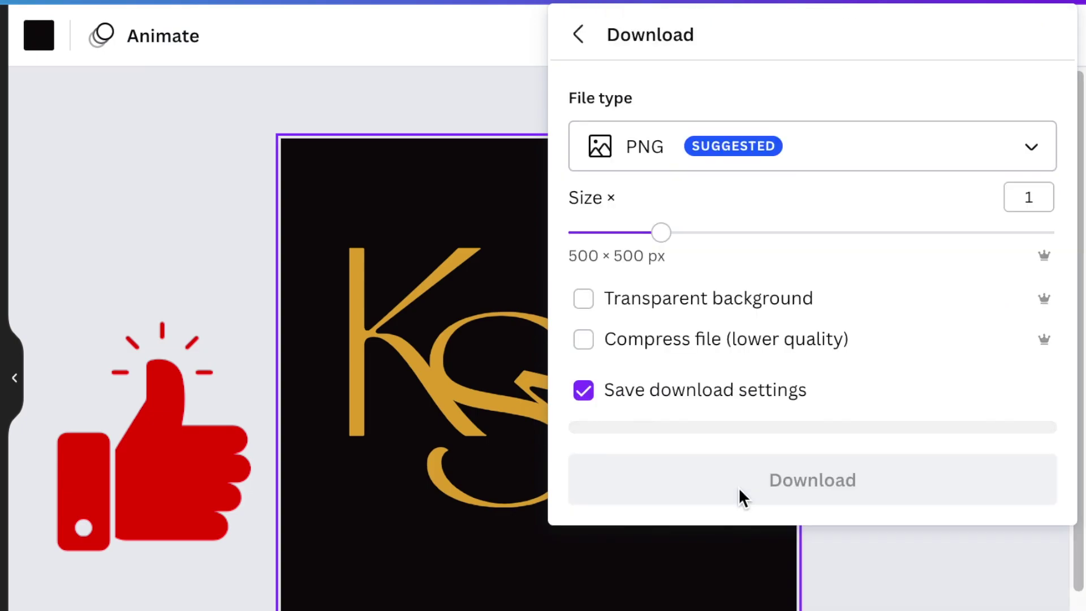
click(583, 298)
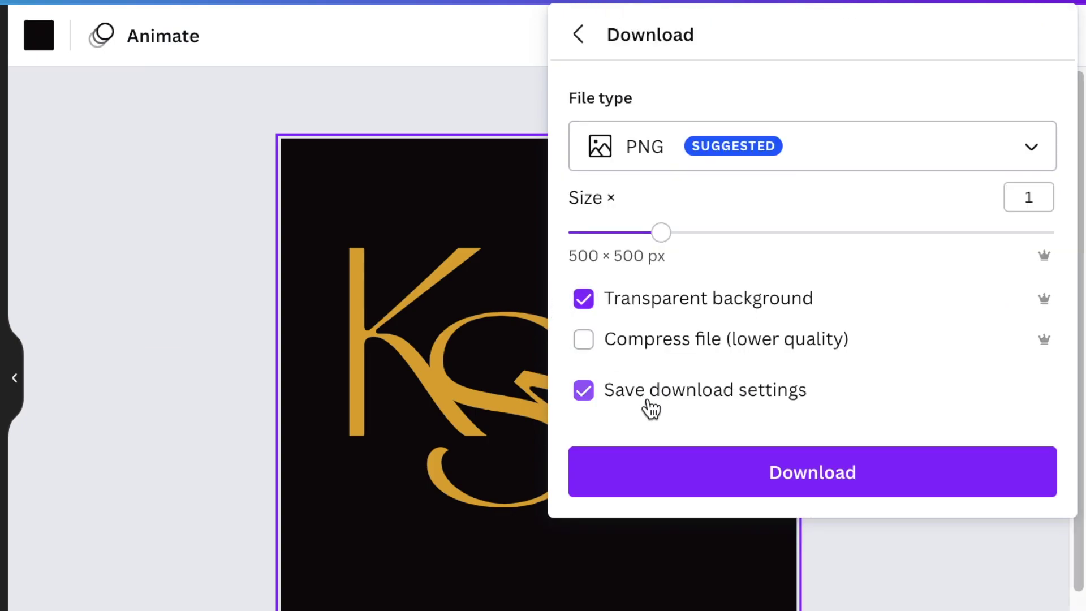
click(826, 487)
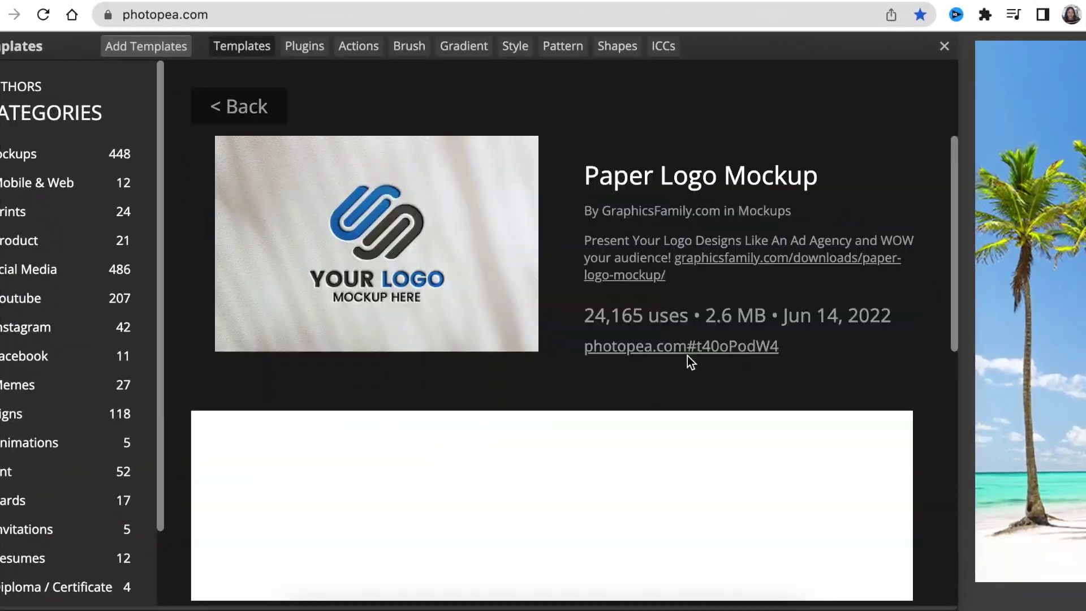
Open Photopea and scroll through its mockup templates.
click(686, 346)
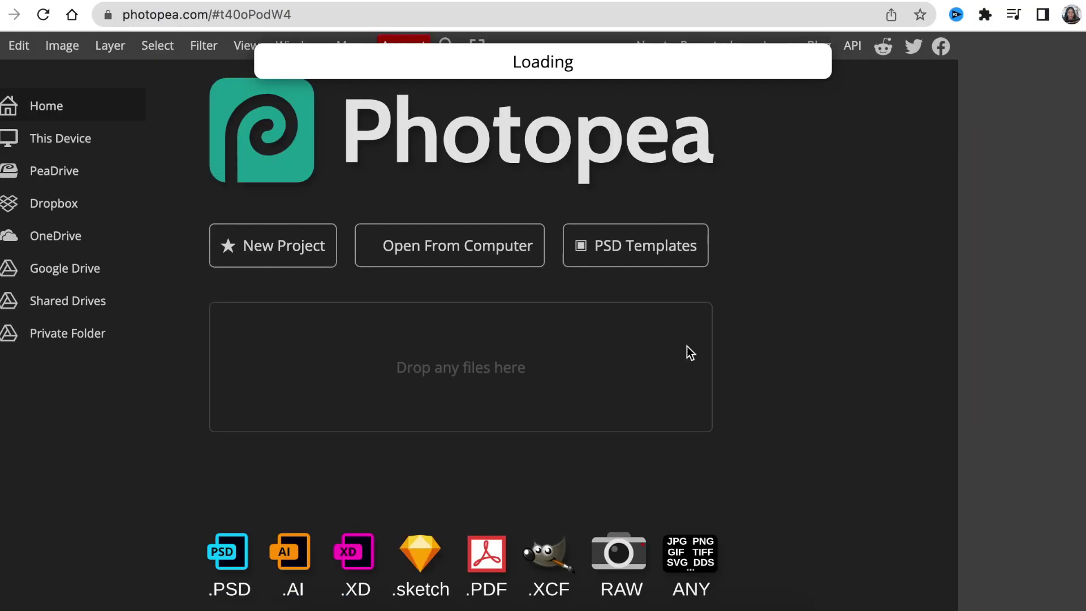
scroll(231, 338, down, 2)
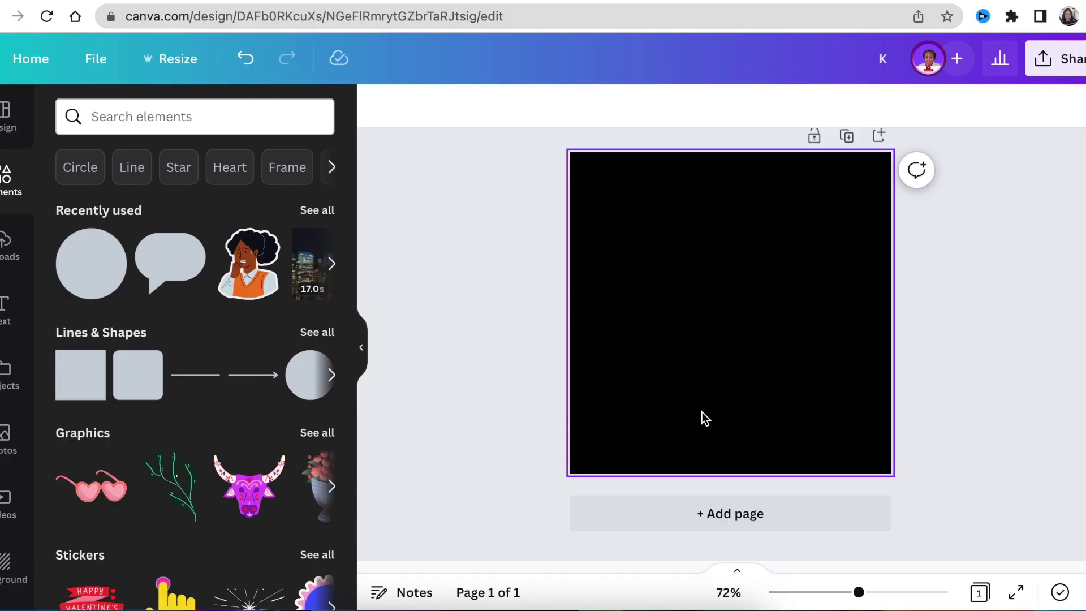
Add a new white K text box on the black square at font size 170.
key(t)
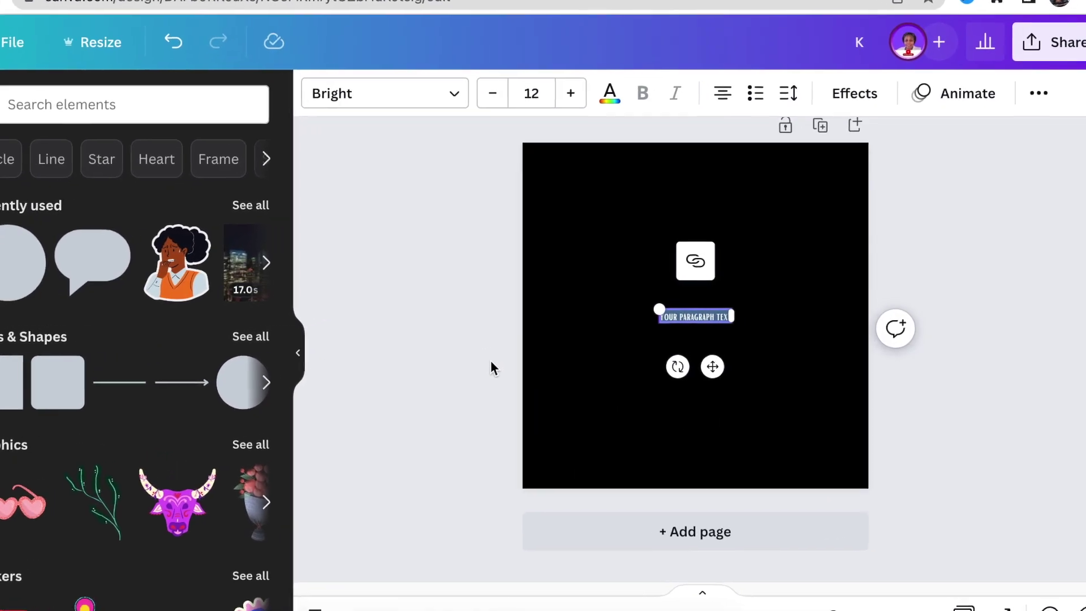
click(448, 69)
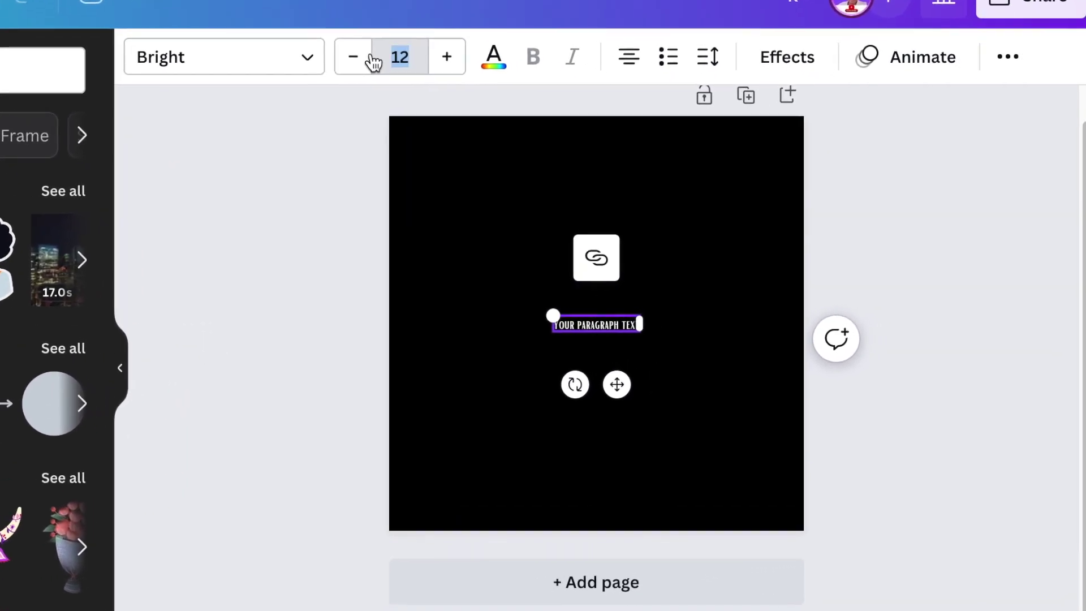
text(111)
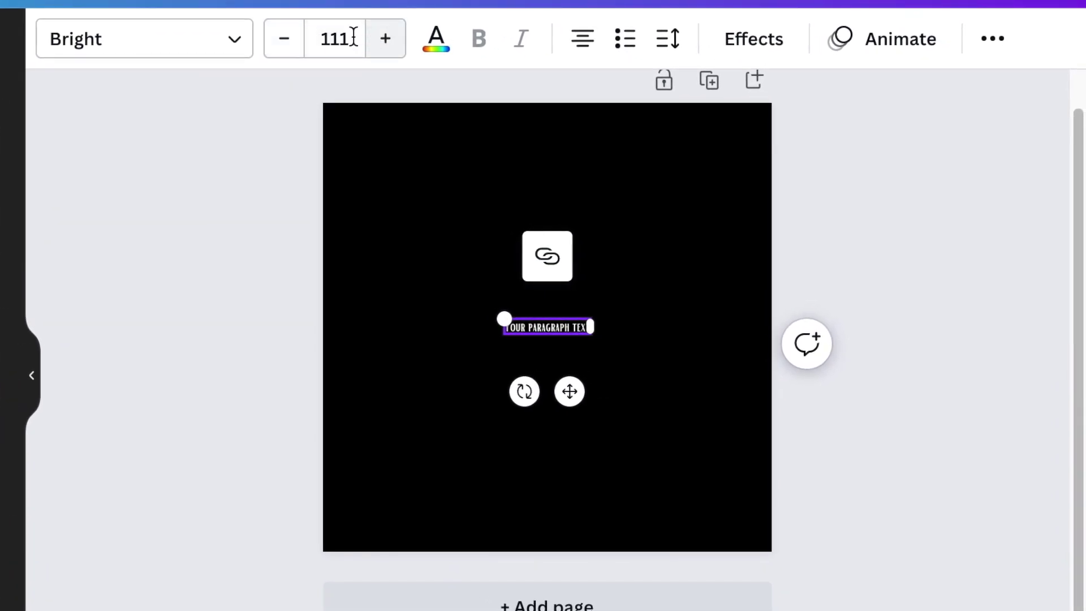
click(320, 36)
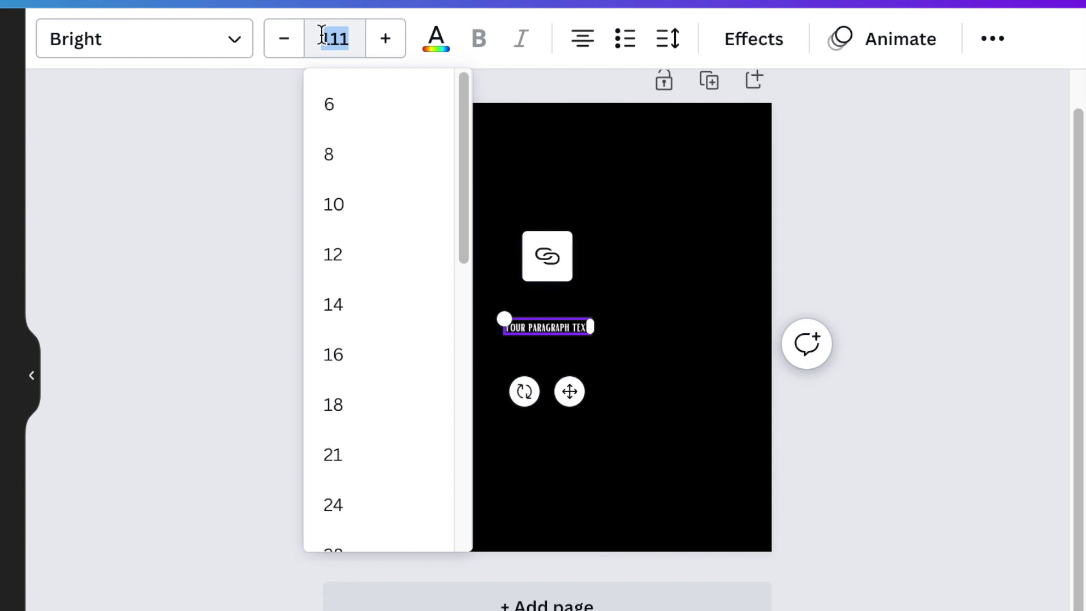
text(170)
key(Return)
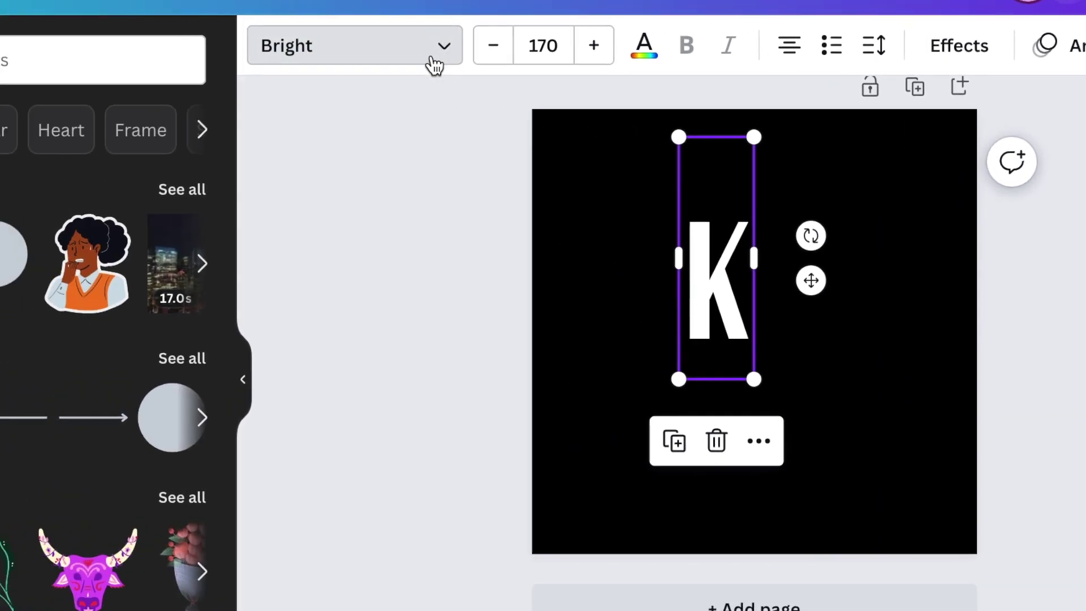
click(225, 52)
Set the K to Montserrat Classic, duplicate it as an M on the right, and drag a second M copy between them.
click(129, 312)
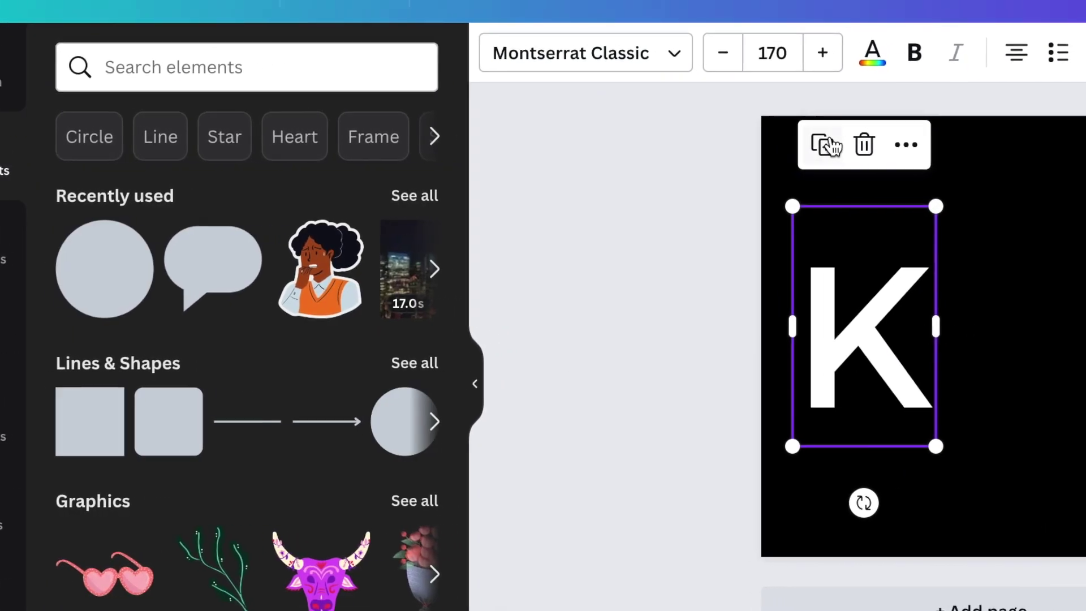
click(889, 150)
drag(920, 362, 1070, 349)
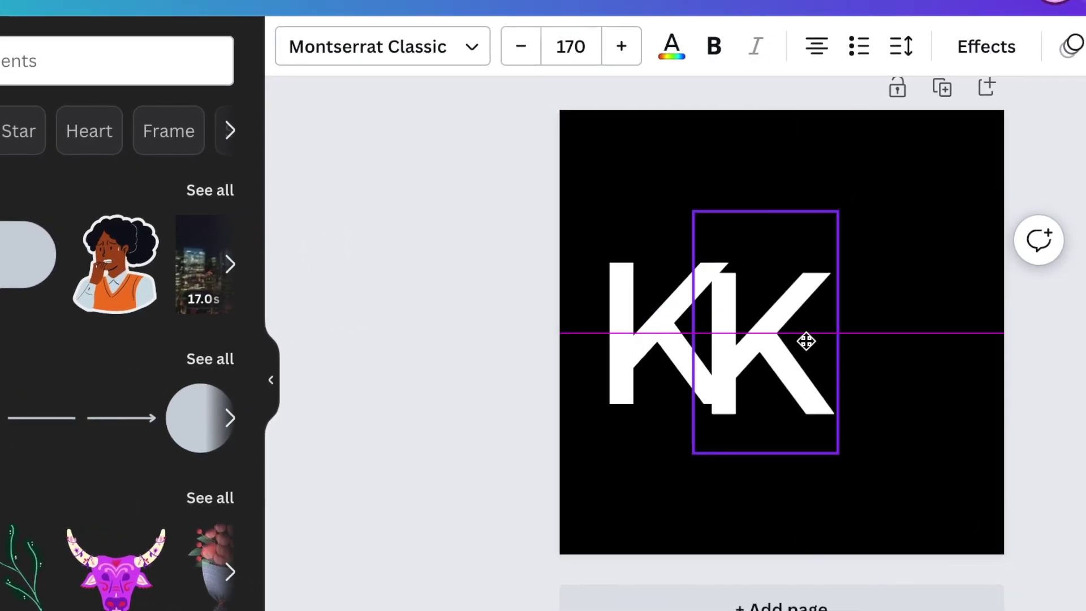
drag(806, 341, 896, 326)
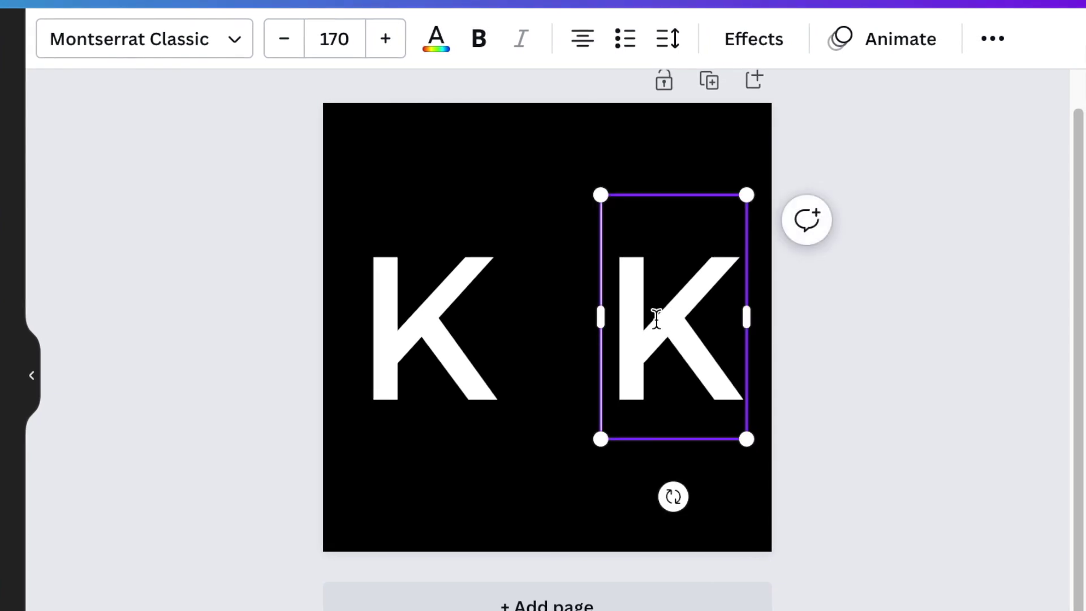
double_click(656, 318)
text(M)
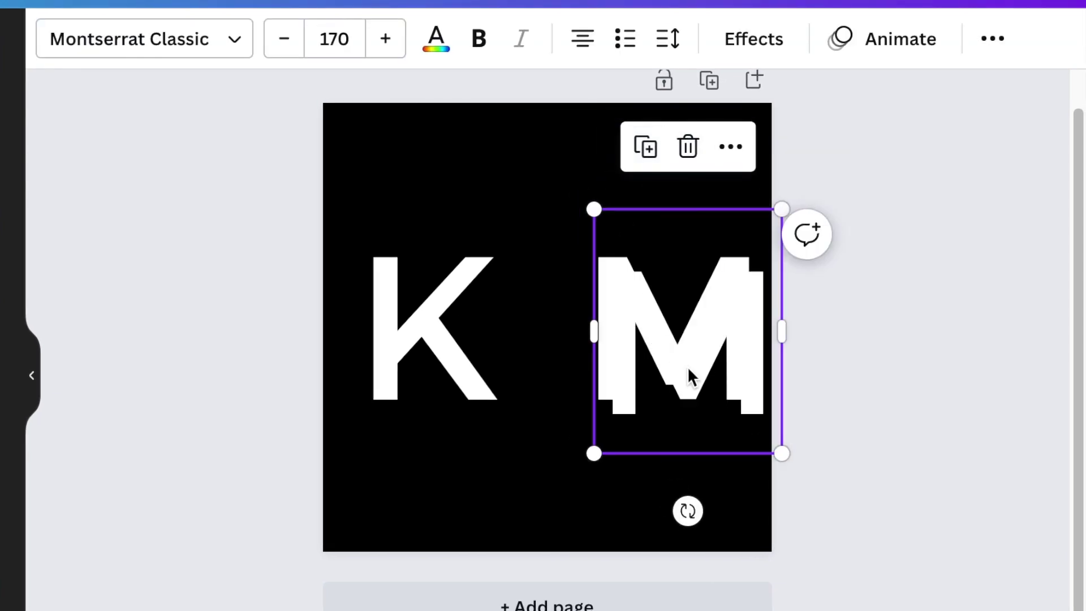
drag(687, 366, 531, 357)
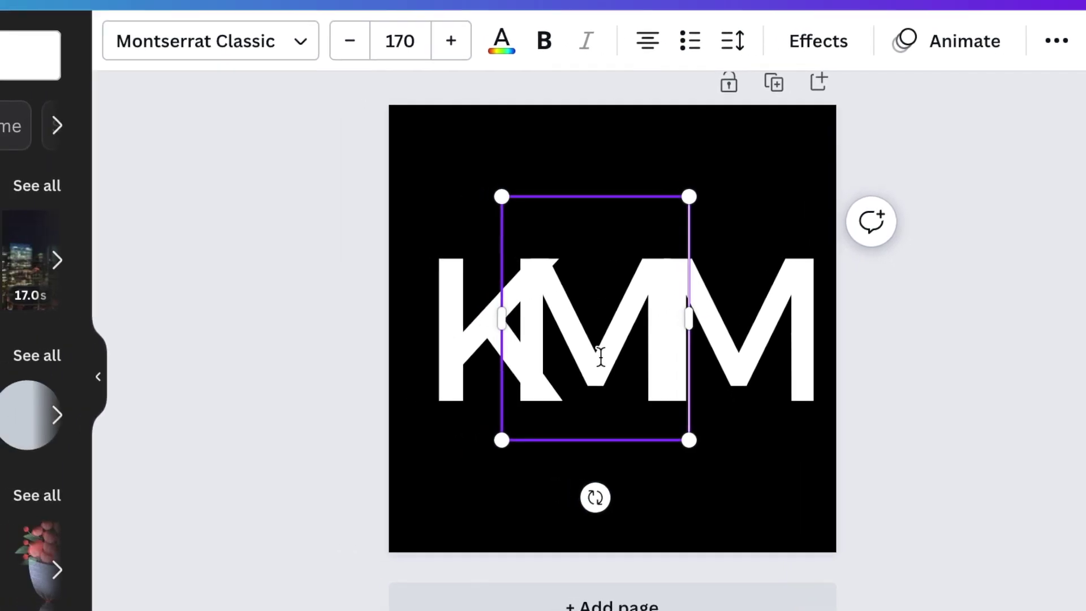
Change the middle M to an S in Vidaloka and nudge it between the K and M.
double_click(601, 357)
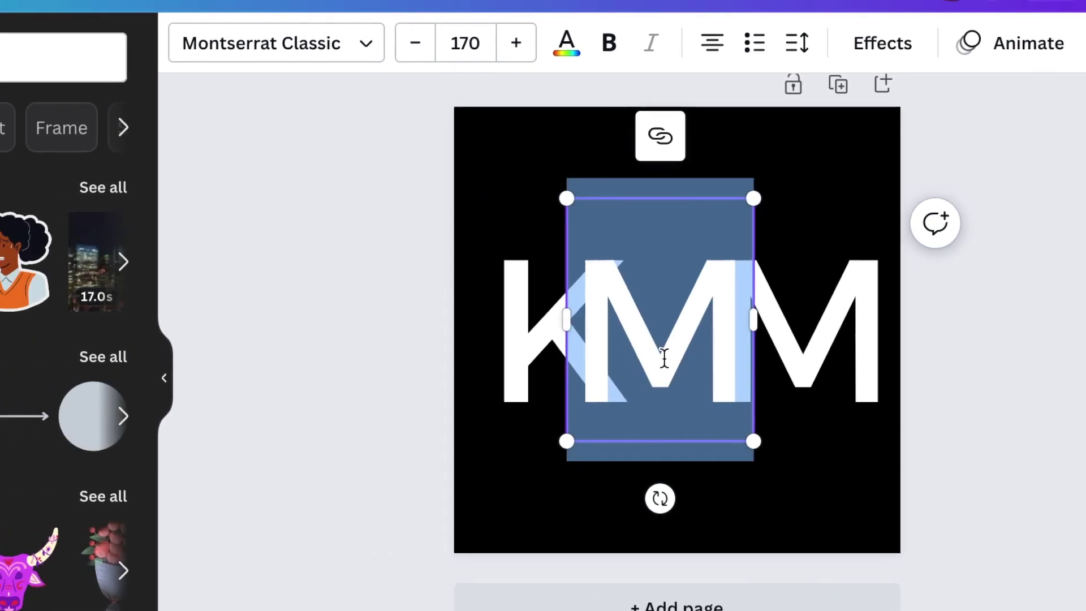
text(S)
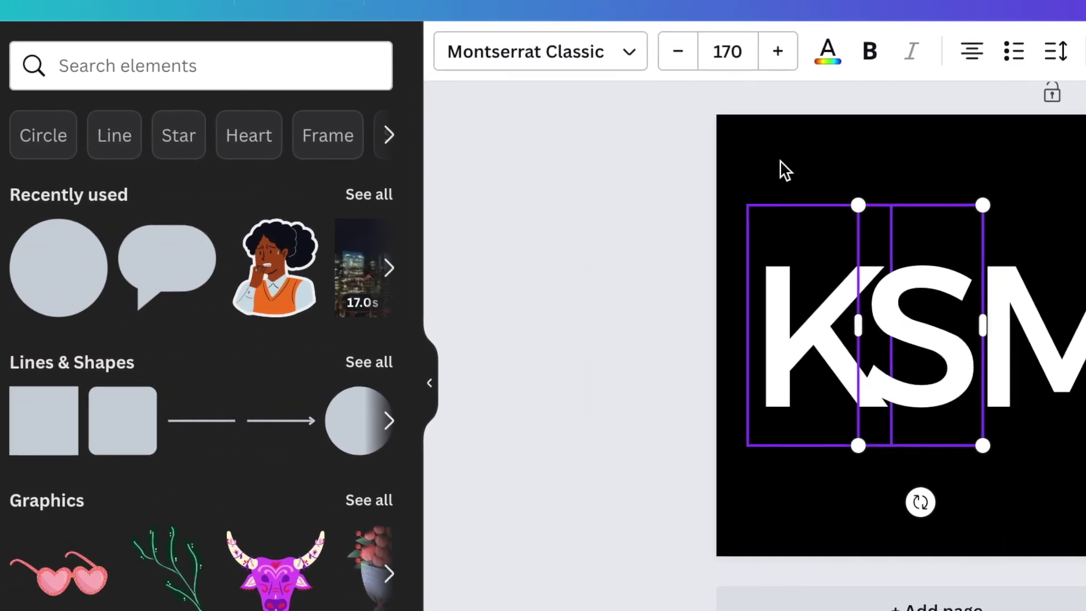
click(564, 50)
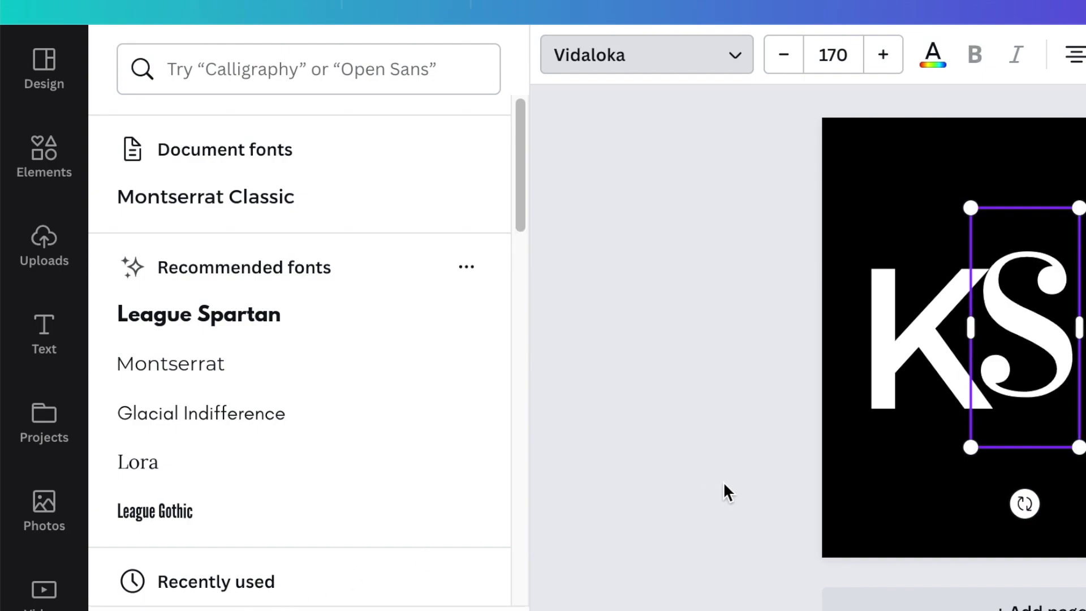
key(Escape)
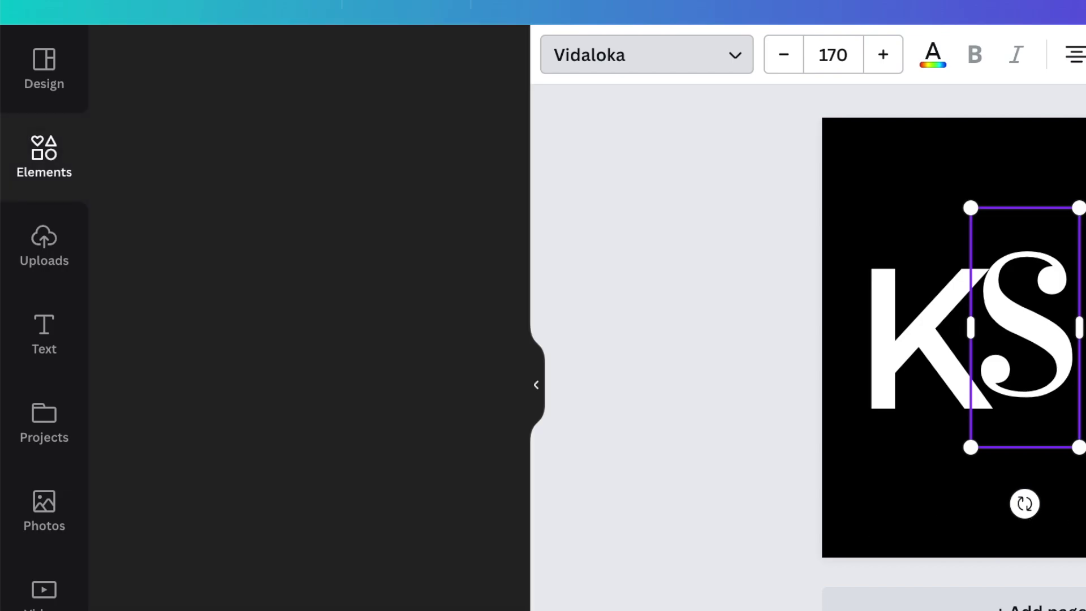
drag(1050, 392, 1061, 399)
drag(978, 385, 974, 387)
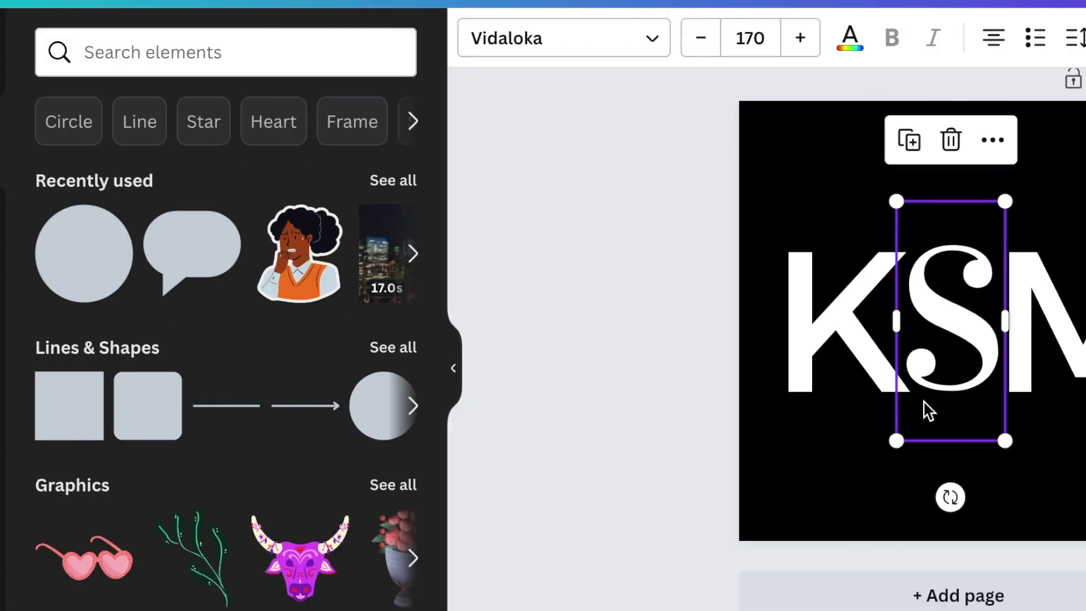
double_click(958, 375)
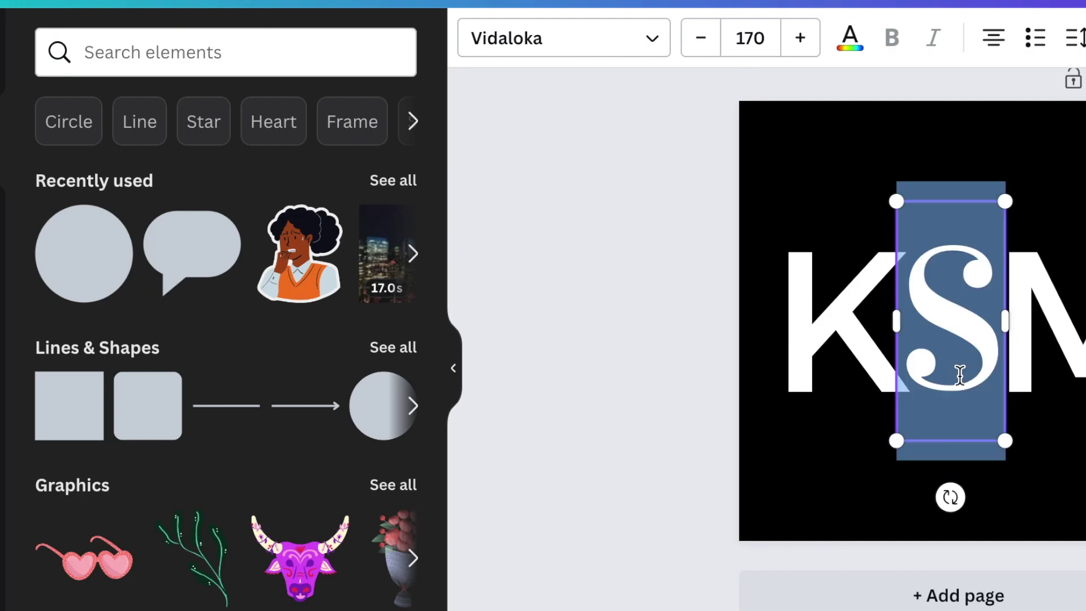
click(841, 51)
Enlarge the blue K and slide the K and M inward so both overlap the red S.
scroll(290, 507, down, 8)
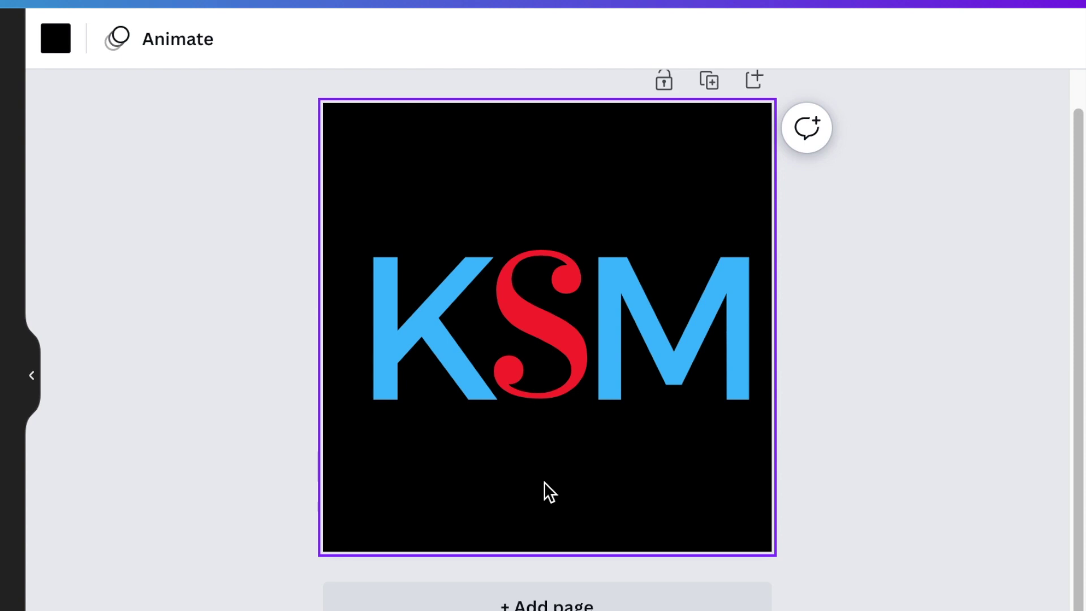
click(443, 380)
drag(443, 378, 477, 381)
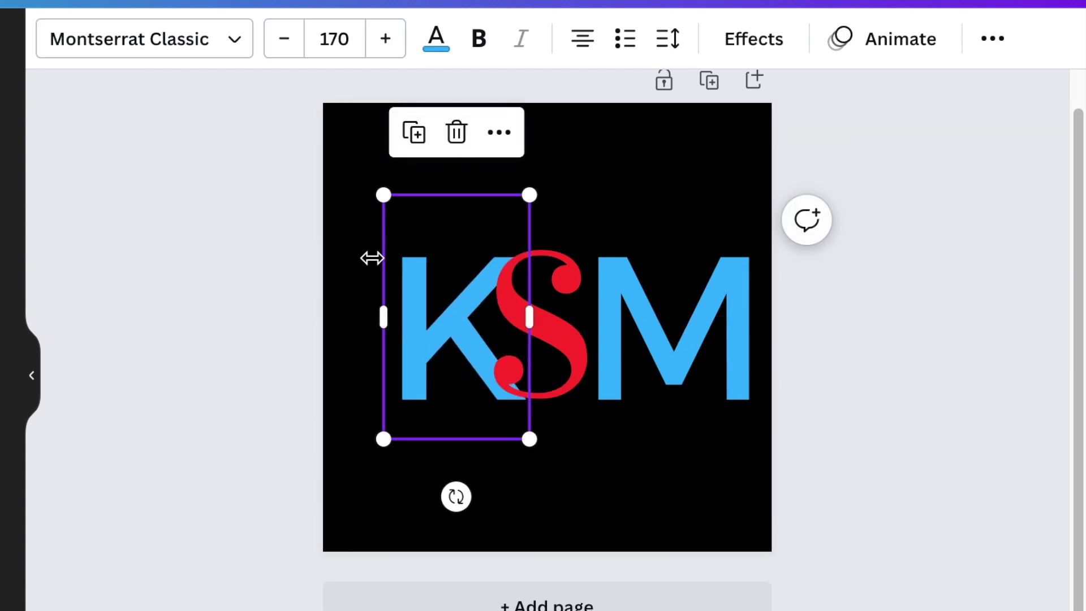
drag(383, 194, 375, 181)
drag(679, 375, 657, 375)
click(526, 505)
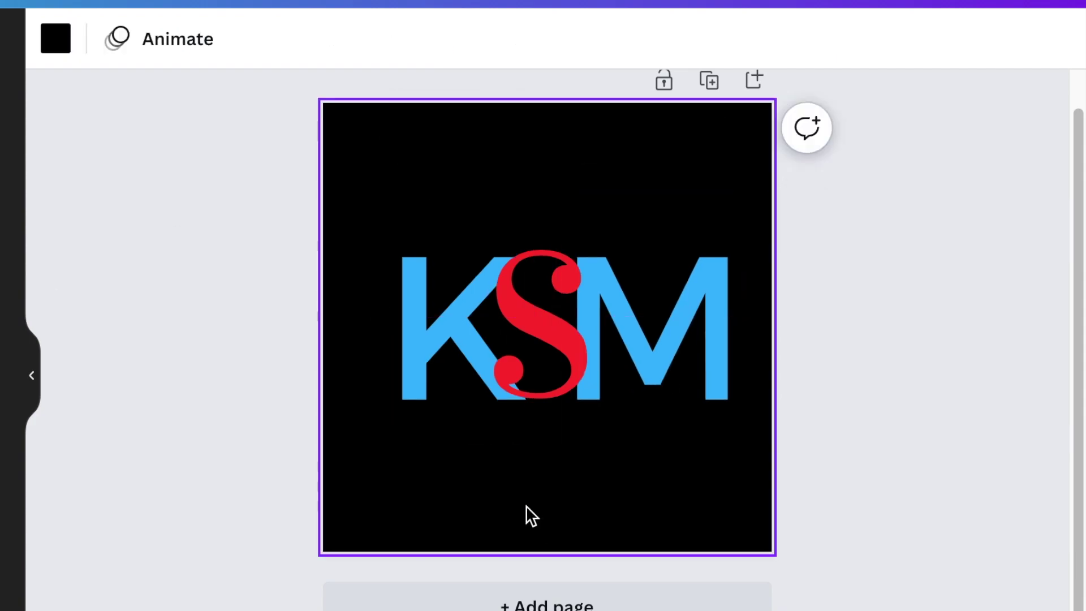
key(ctrl+plus)
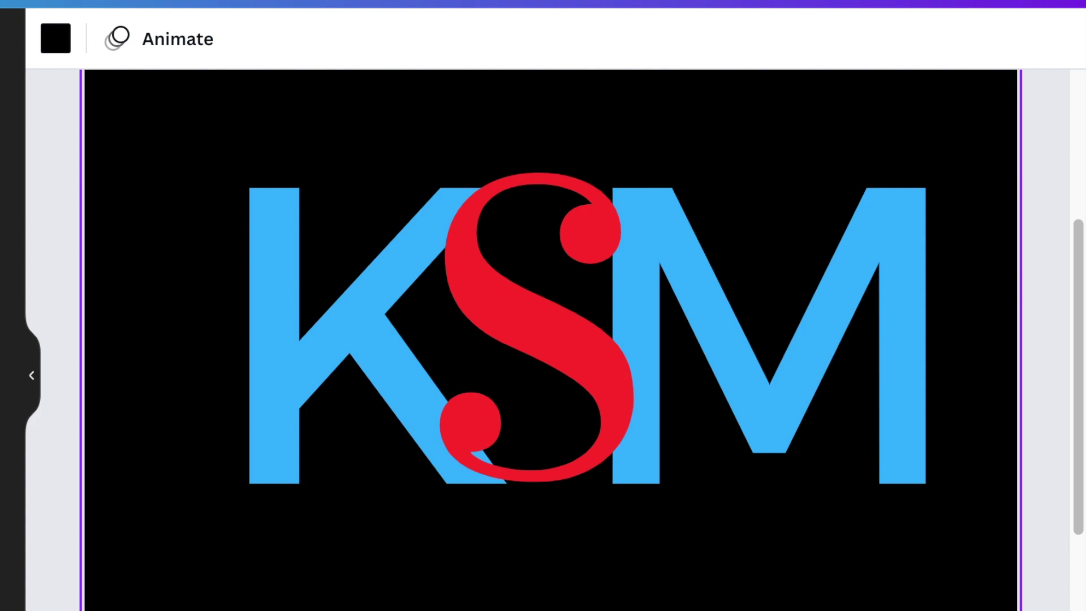
Add a small white circle and fit it over the top curl of the S.
key(c)
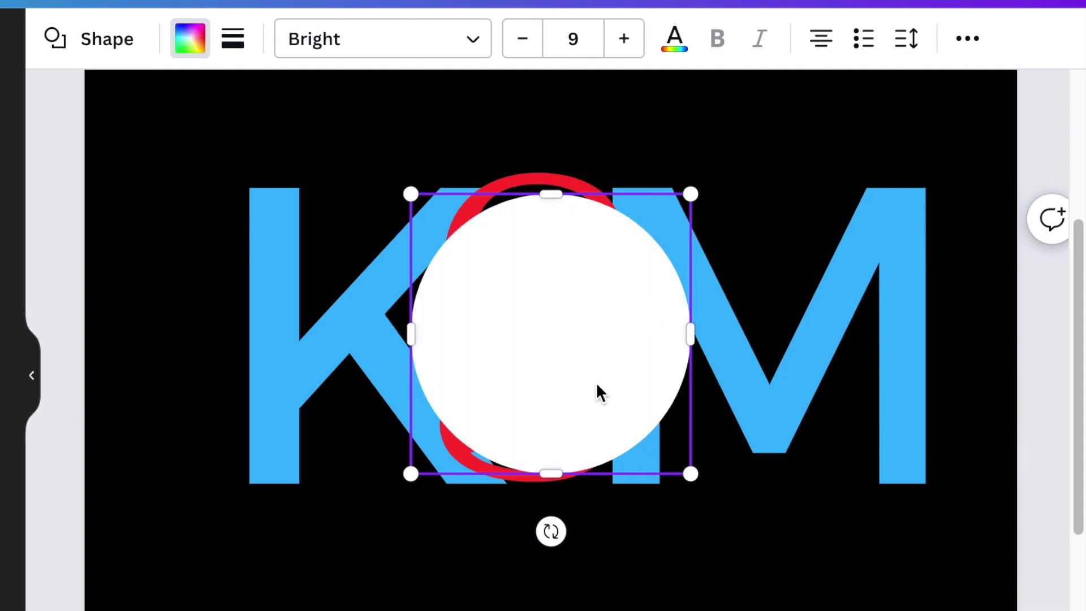
drag(568, 353, 618, 286)
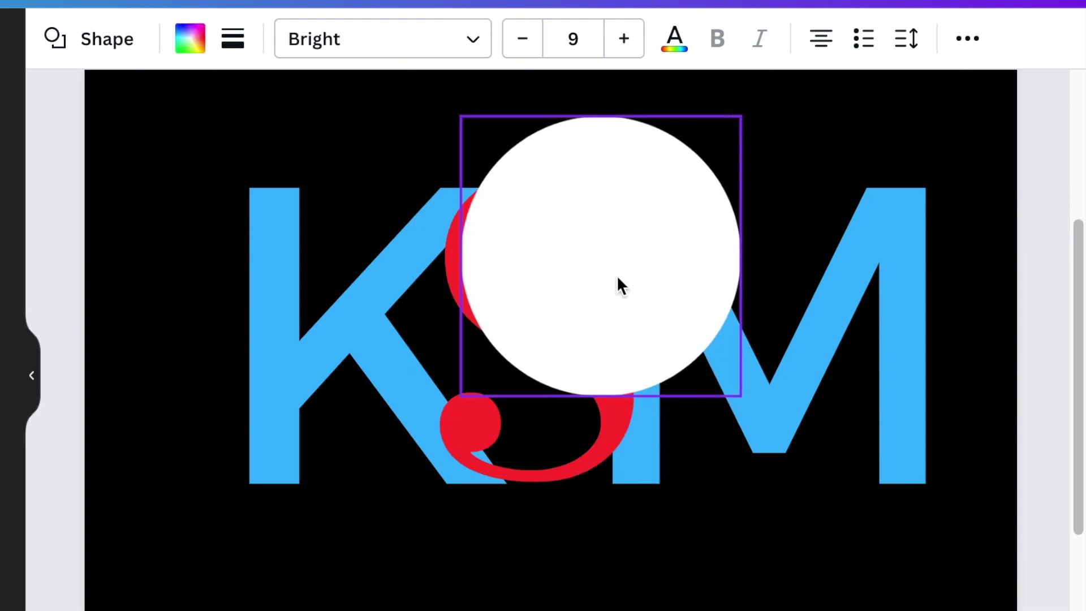
drag(739, 114, 576, 281)
drag(519, 357, 575, 259)
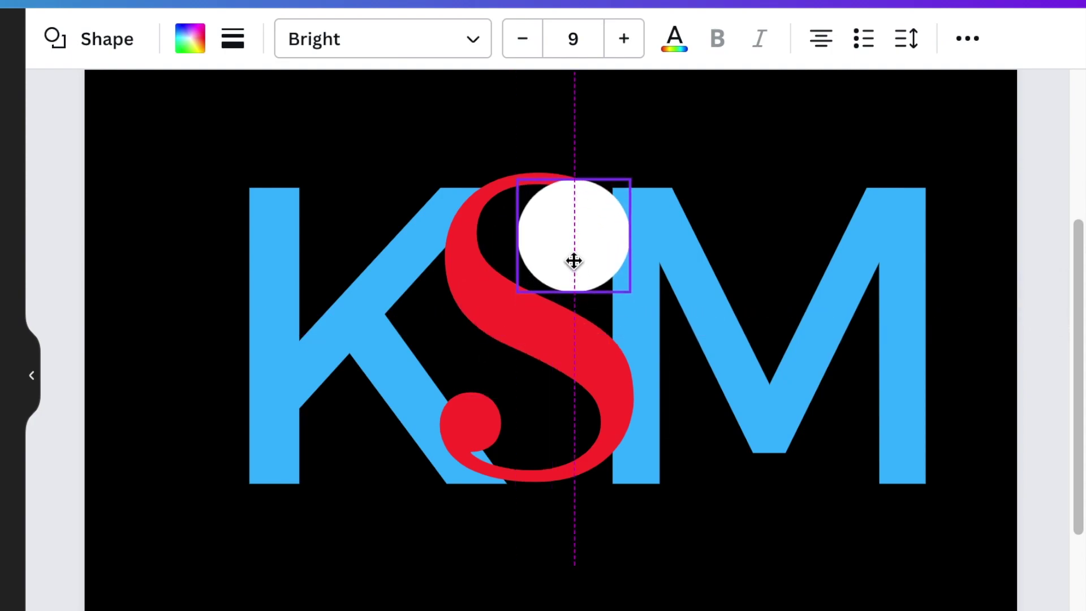
Send the white circle one layer backward so it sits behind the red S.
click(967, 38)
click(885, 104)
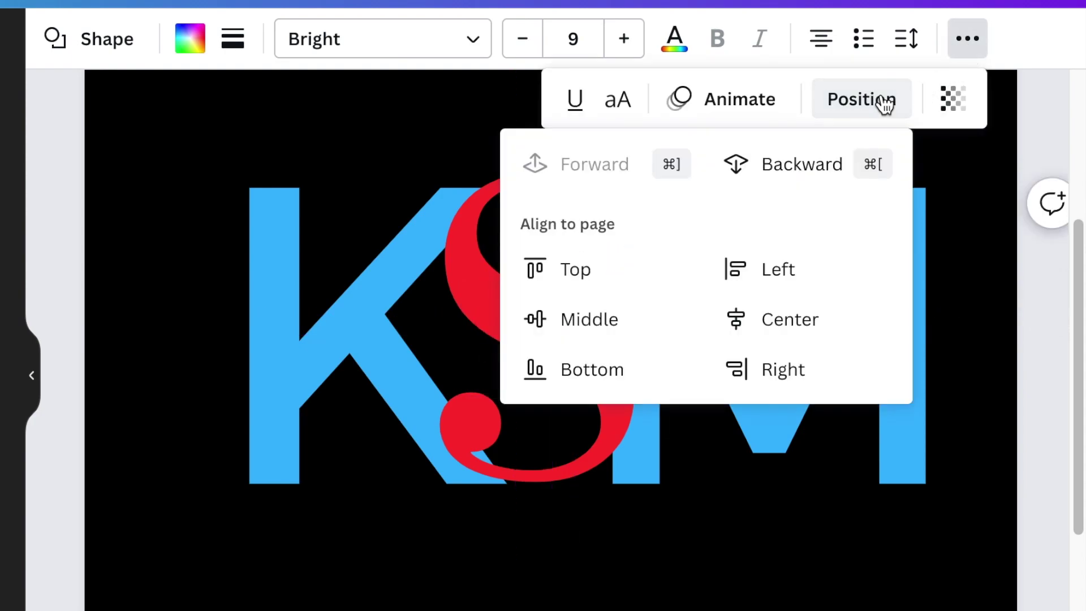
click(827, 172)
click(966, 288)
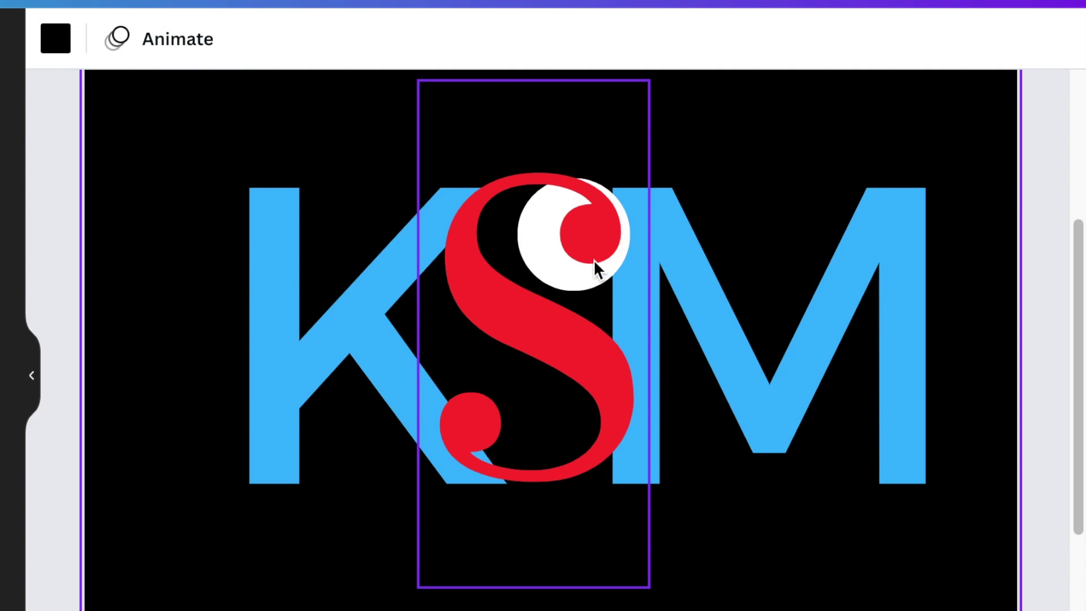
Send the red S one layer back to test the layer order.
click(540, 276)
click(984, 50)
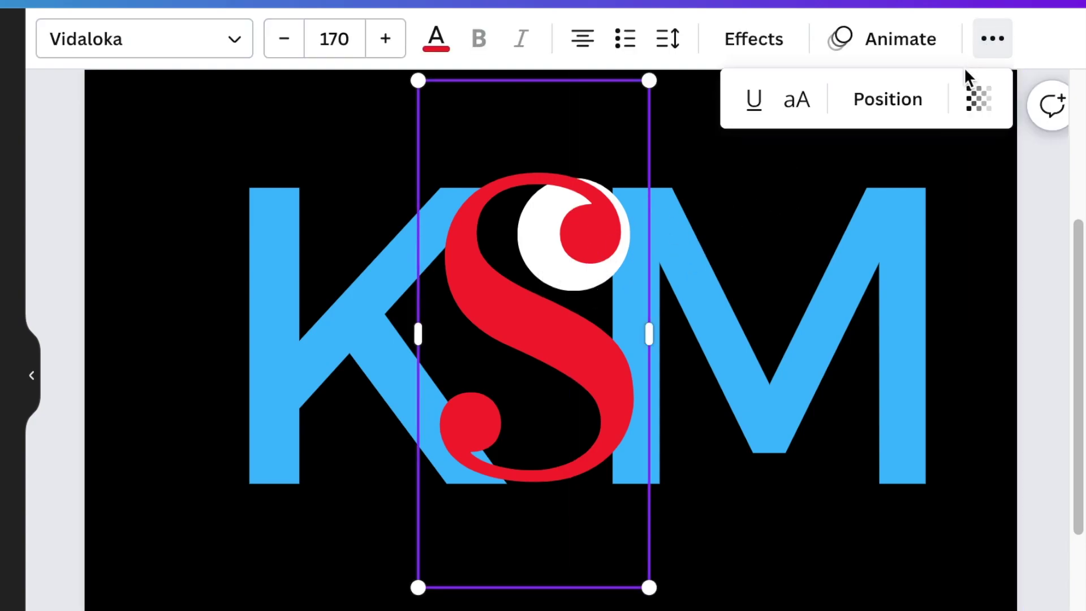
click(885, 110)
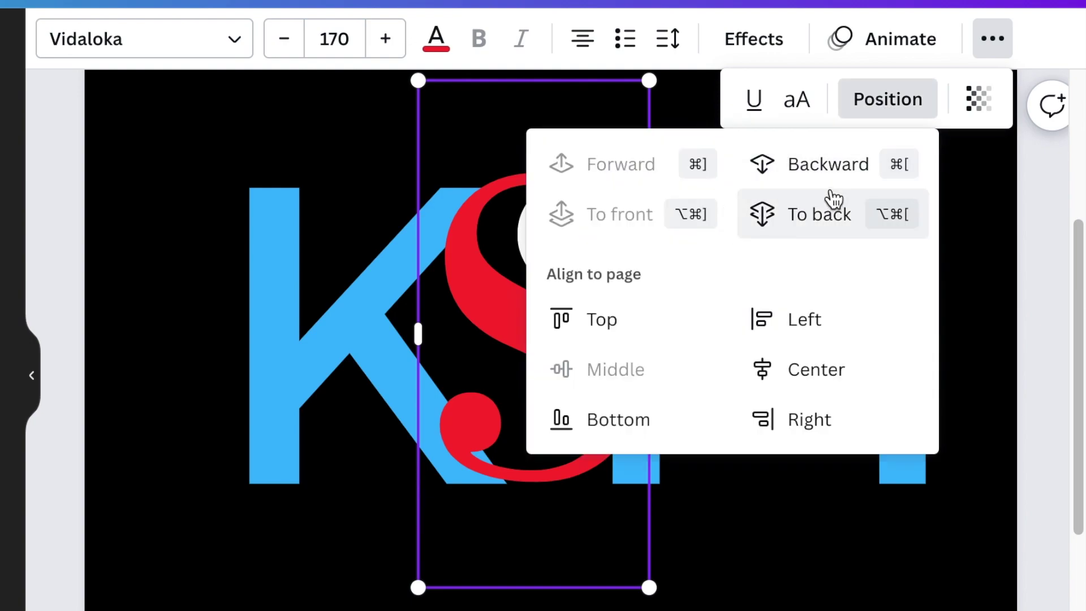
click(832, 169)
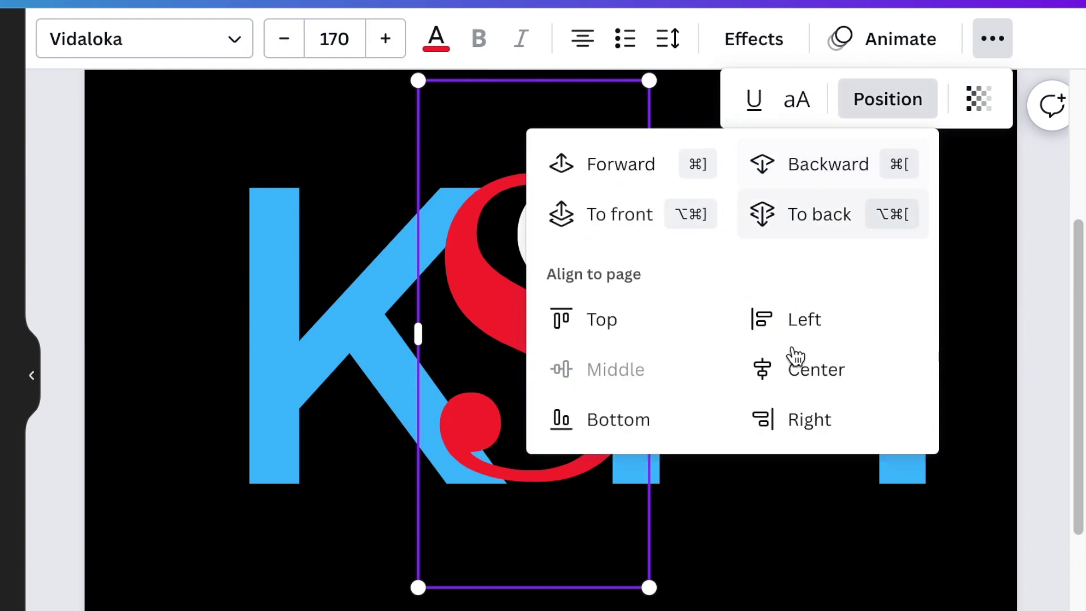
Nudge the white circle slightly right, keep the S in front, and add a new circle over the S.
click(623, 381)
click(606, 247)
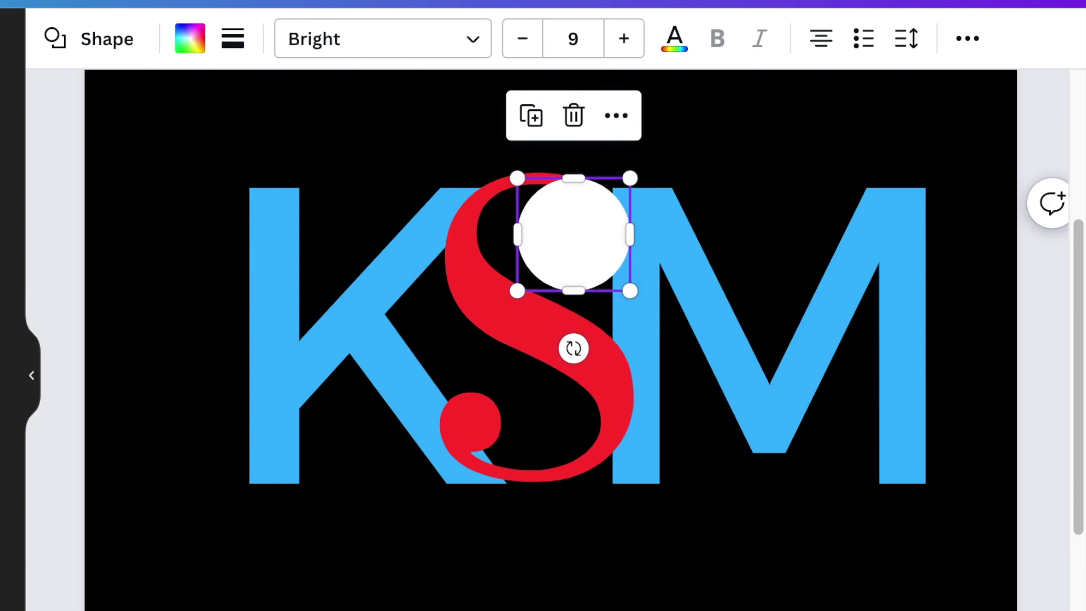
key(Right)
key(Right)
key(Right)
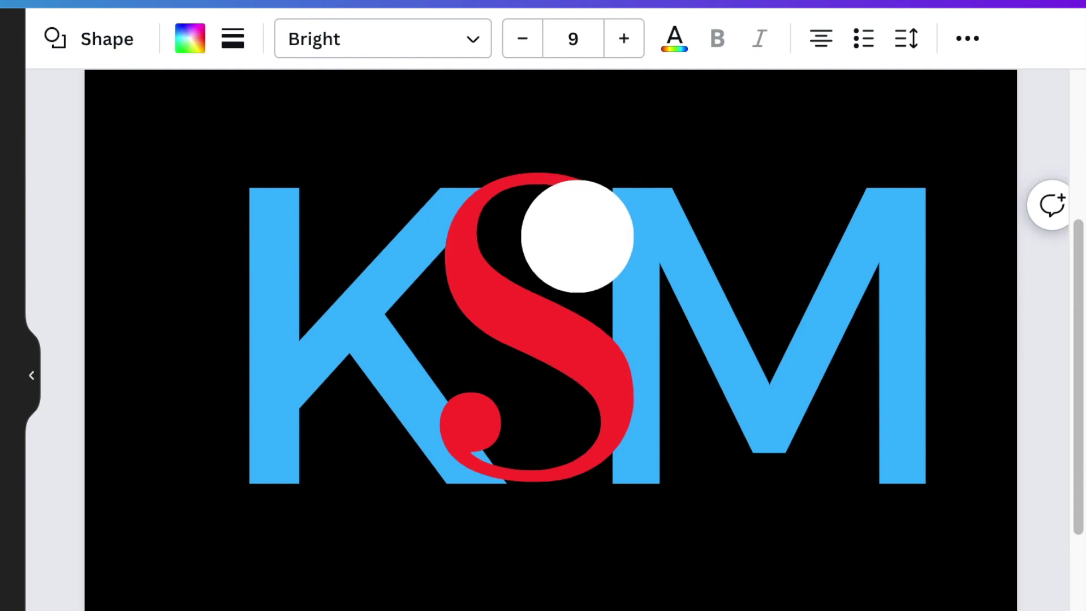
key(Escape)
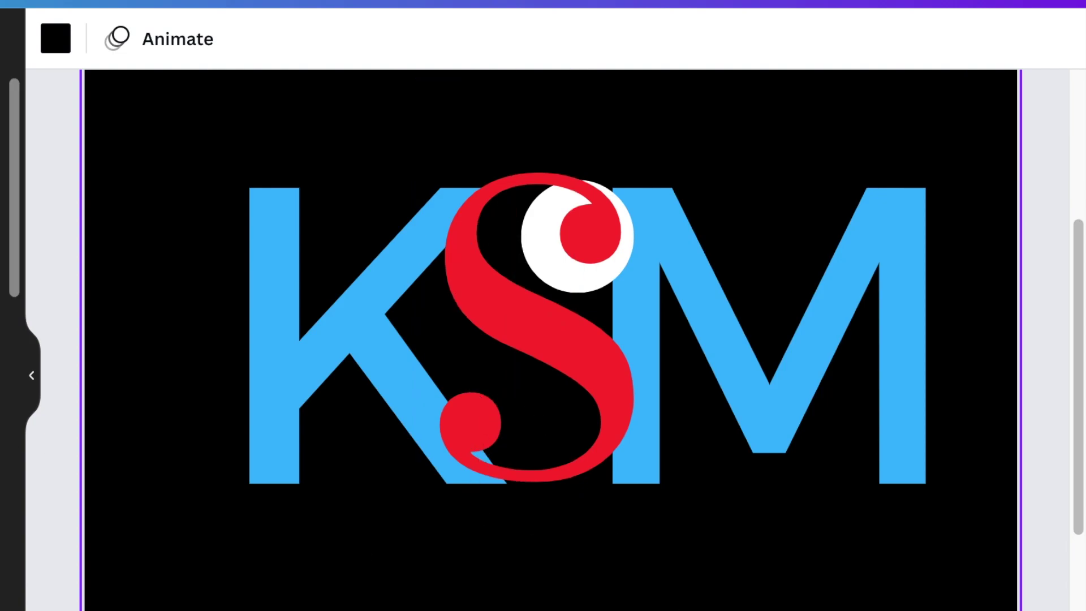
key(c)
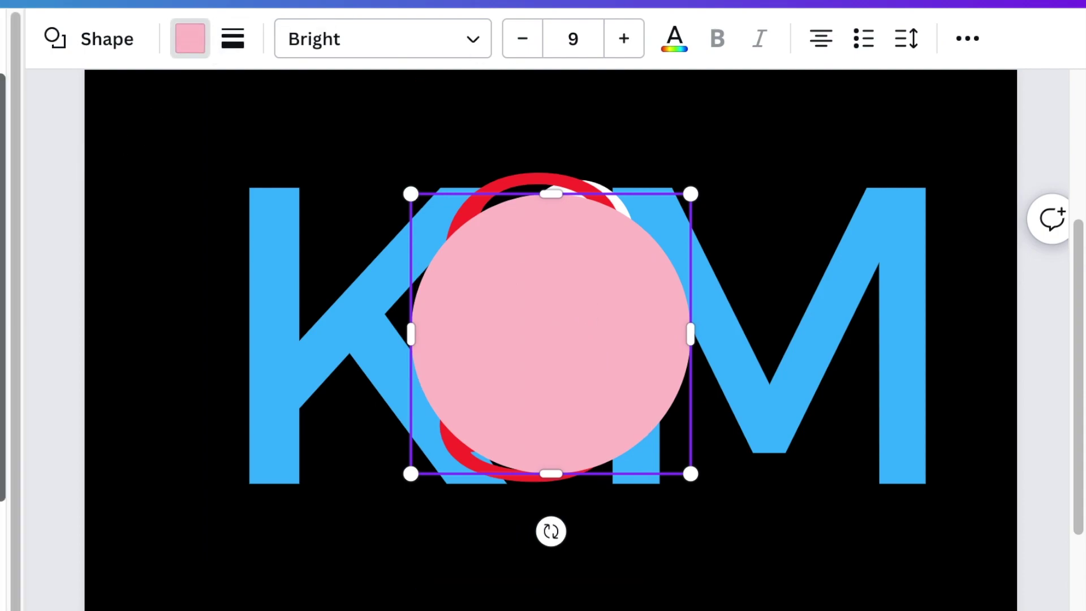
Shrink the new circle and move it onto the S.
drag(4, 339, 534, 403)
drag(696, 196, 562, 250)
drag(505, 321, 505, 244)
click(967, 39)
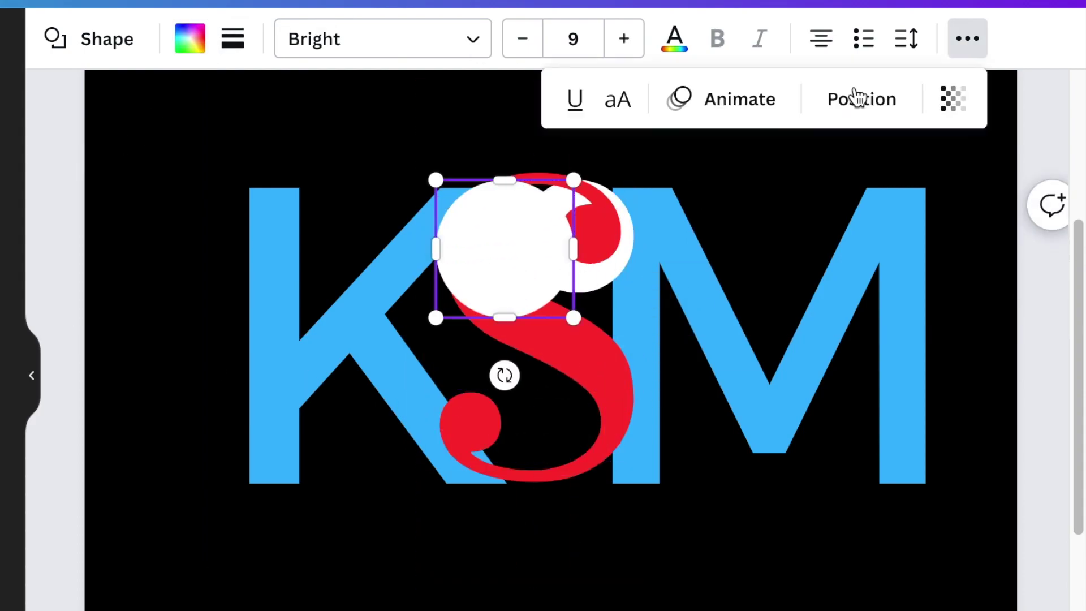
Duplicate the white circle and fit the copy into the S's lower bowl.
key(Escape)
key(Escape)
key(c)
drag(690, 474, 538, 419)
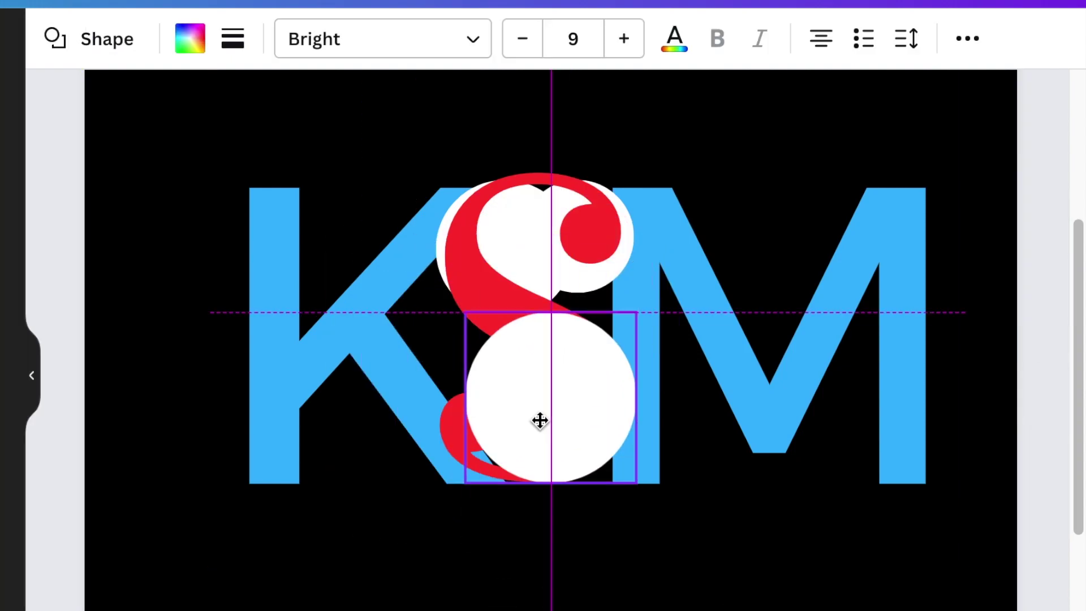
drag(550, 311, 531, 303)
click(631, 607)
Send the lower-bowl circle behind the red S and adjust the S's position.
drag(563, 396, 557, 396)
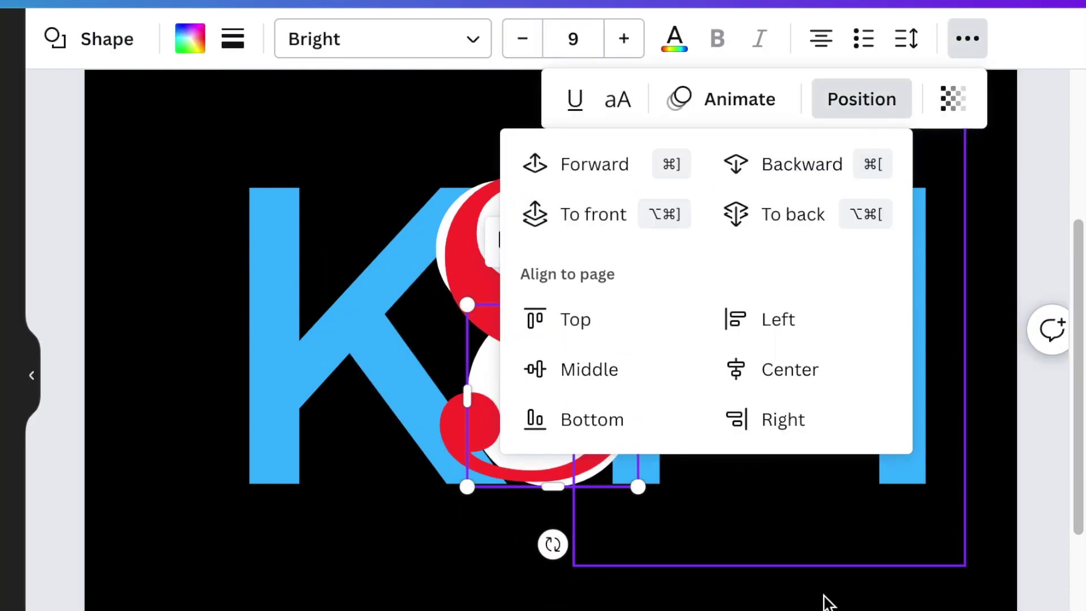
key(alt+super+bracketleft)
key(Escape)
drag(622, 148, 660, 230)
key(Escape)
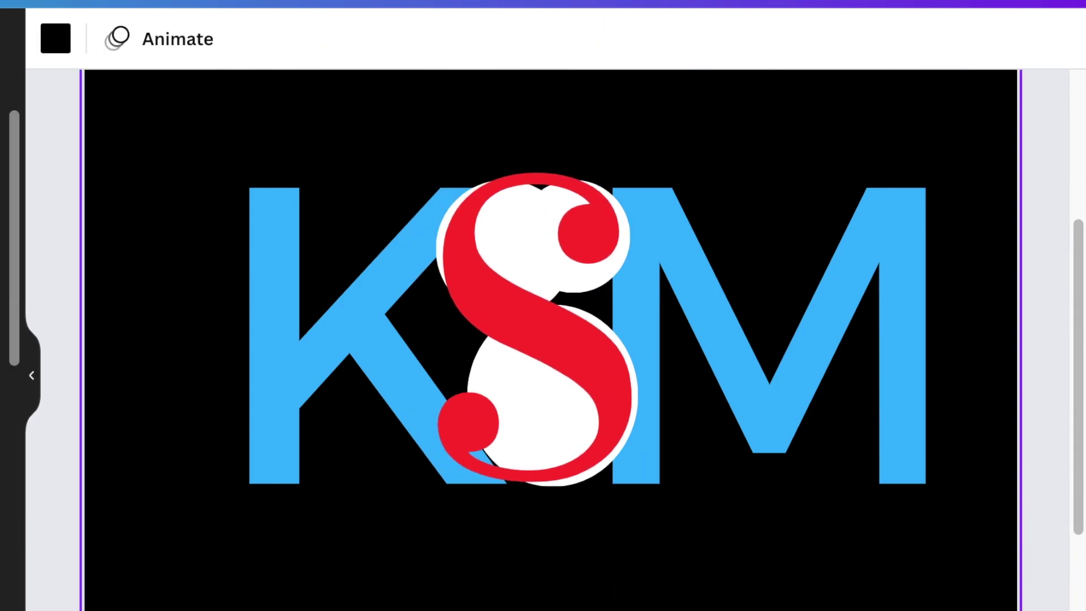
key(super+z)
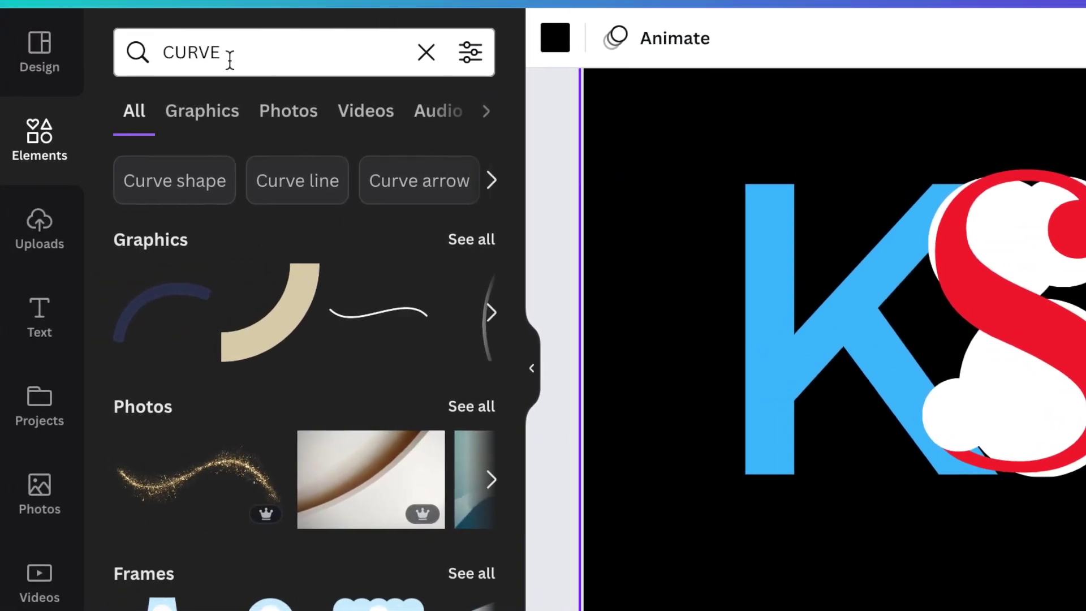
Add a curved arc graphic from the CURVE results and make it white.
click(11, 111)
scroll(202, 308, down, 5)
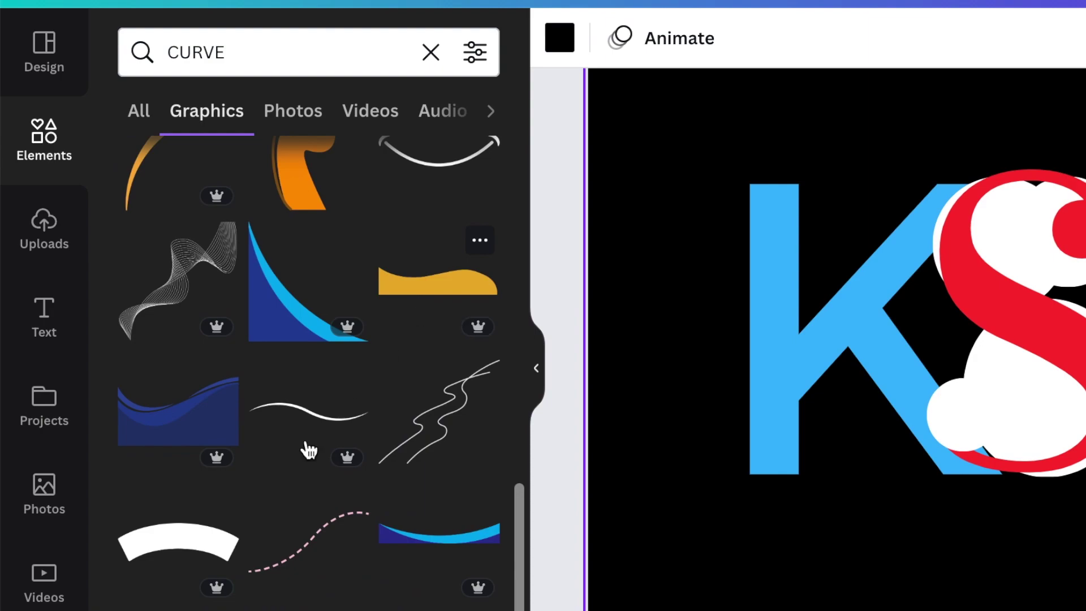
click(170, 547)
click(569, 43)
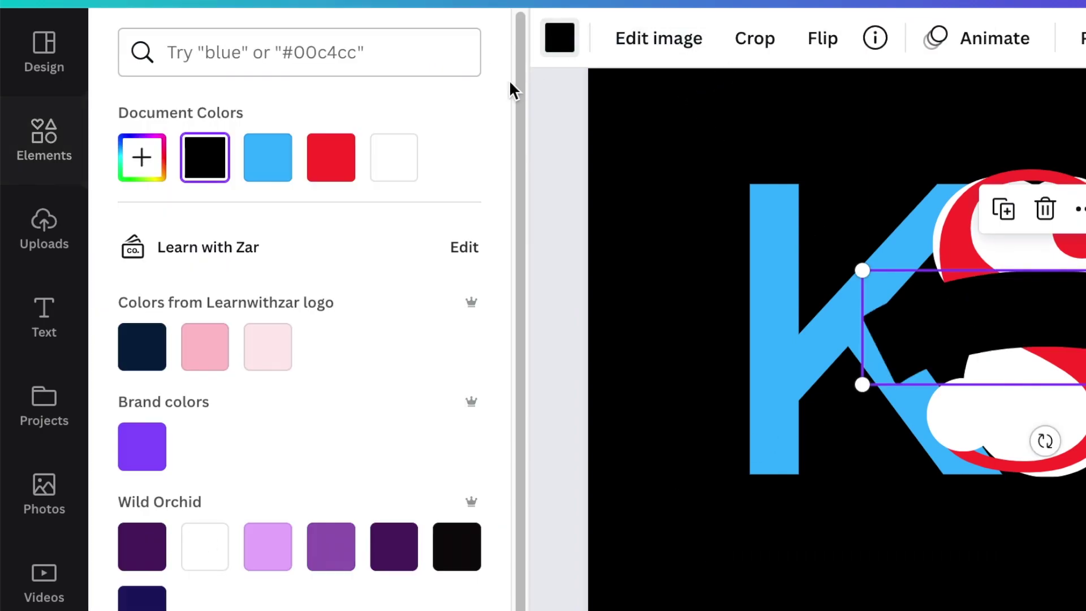
click(398, 172)
Shrink and rotate the white arc to follow the S's lower curve.
drag(880, 295, 1085, 291)
drag(807, 291, 739, 240)
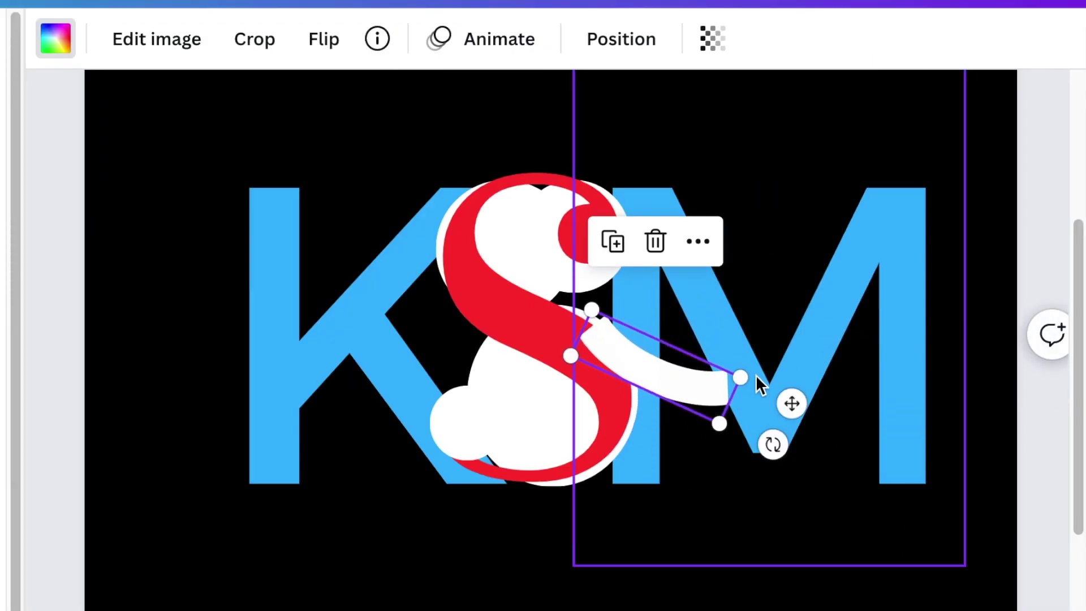
drag(741, 376, 581, 484)
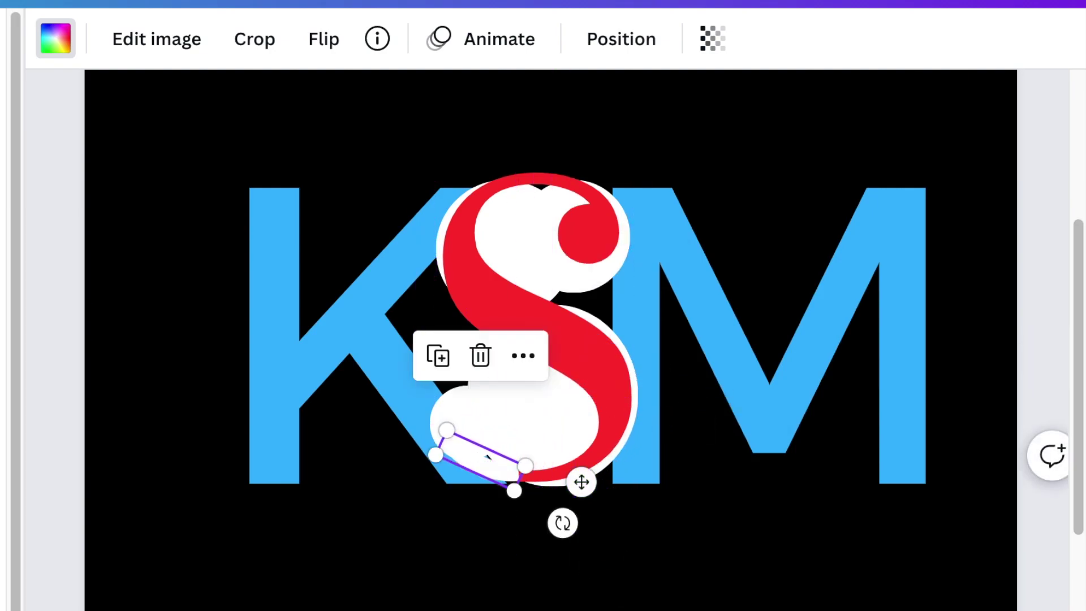
click(583, 489)
click(483, 484)
click(482, 484)
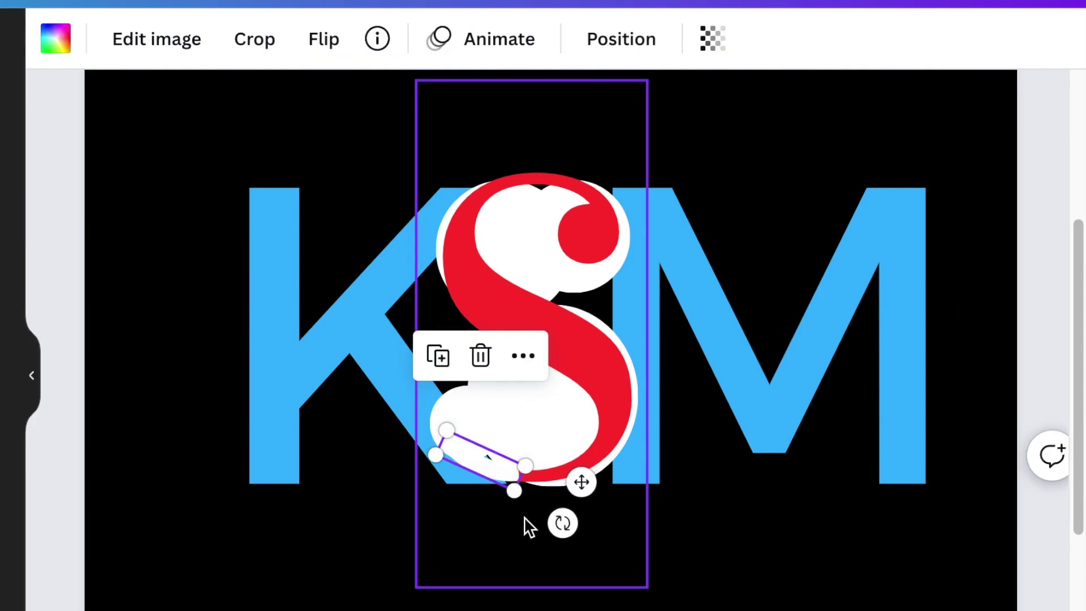
key(Left)
key(Left)
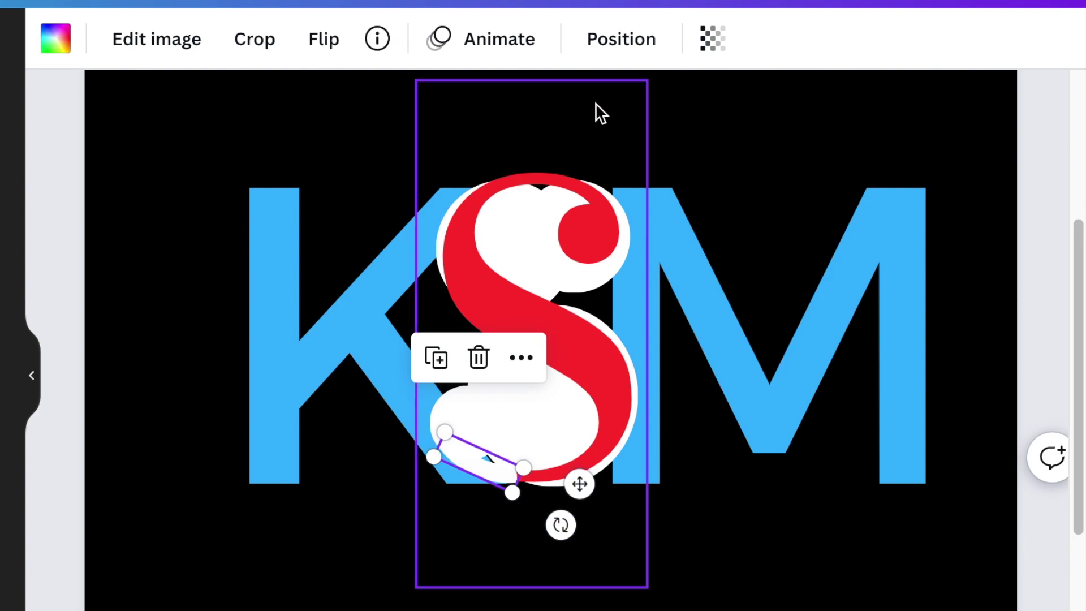
Send the arc and the small shape at the S's tail back behind the red S.
click(622, 44)
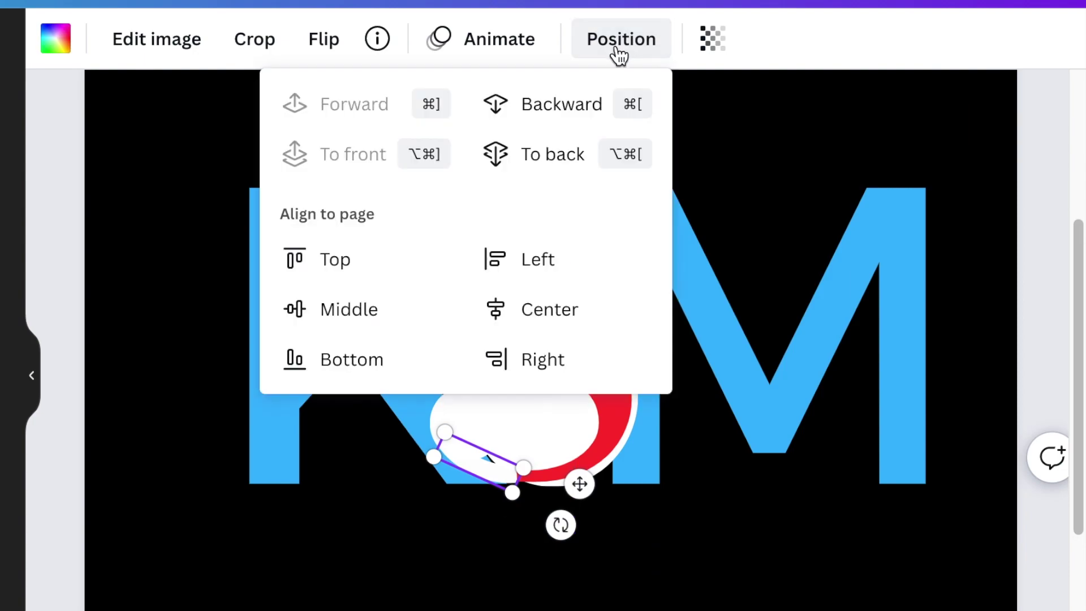
click(563, 104)
key(Escape)
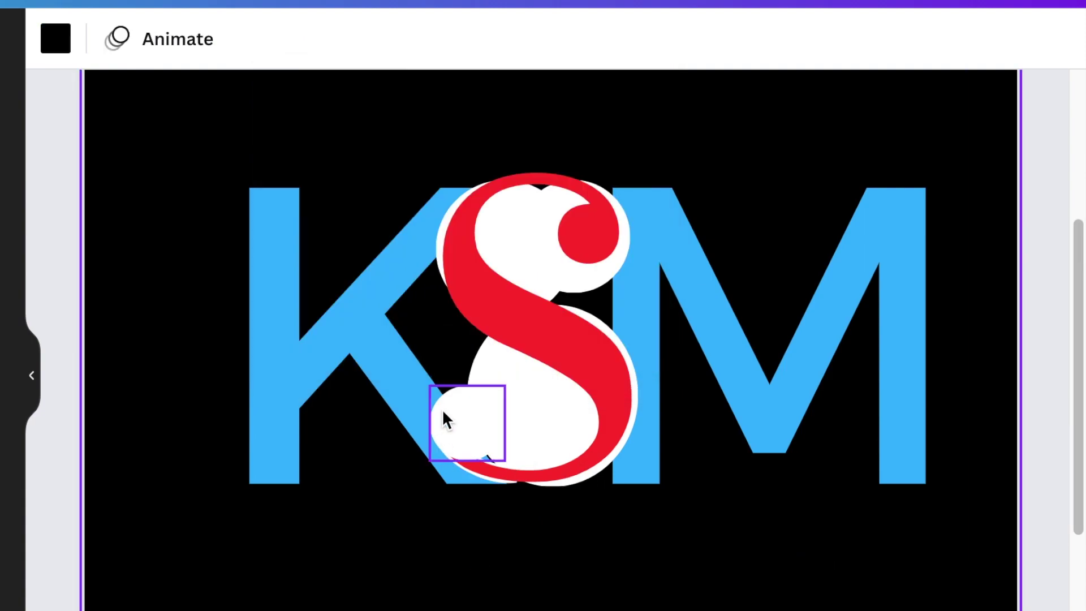
click(443, 412)
click(967, 38)
click(861, 99)
click(792, 164)
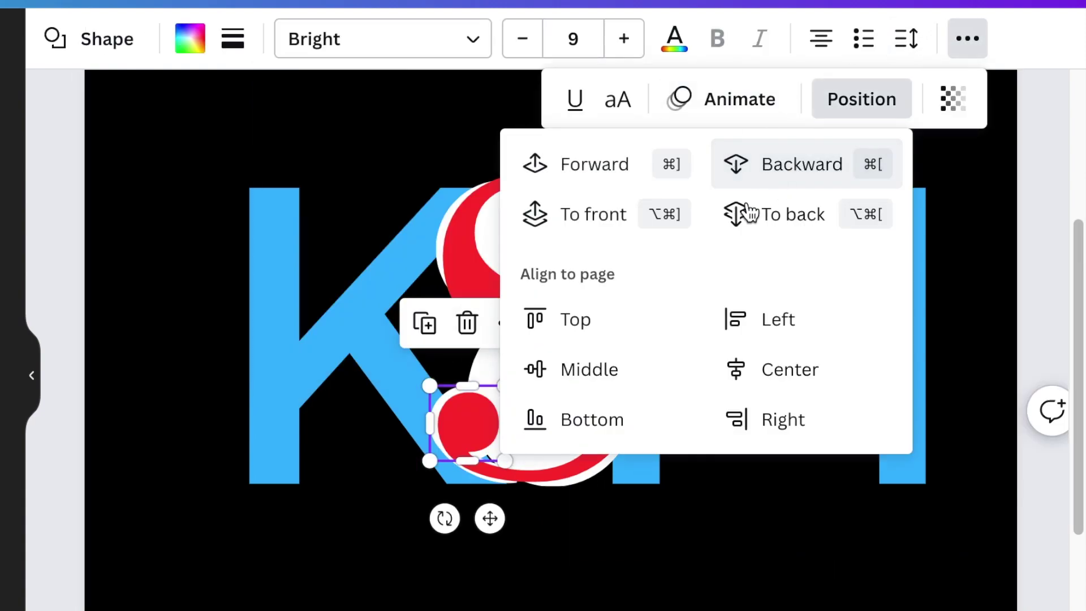
key(Escape)
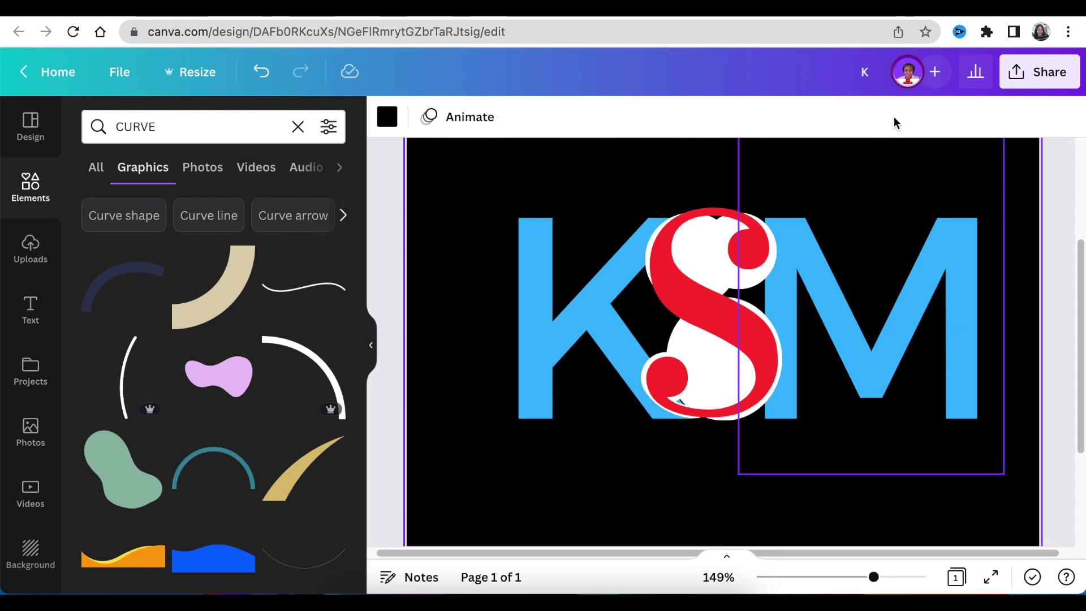
Export the KSM logo as a PNG with Transparent background enabled.
click(1045, 71)
scroll(912, 395, down, 2)
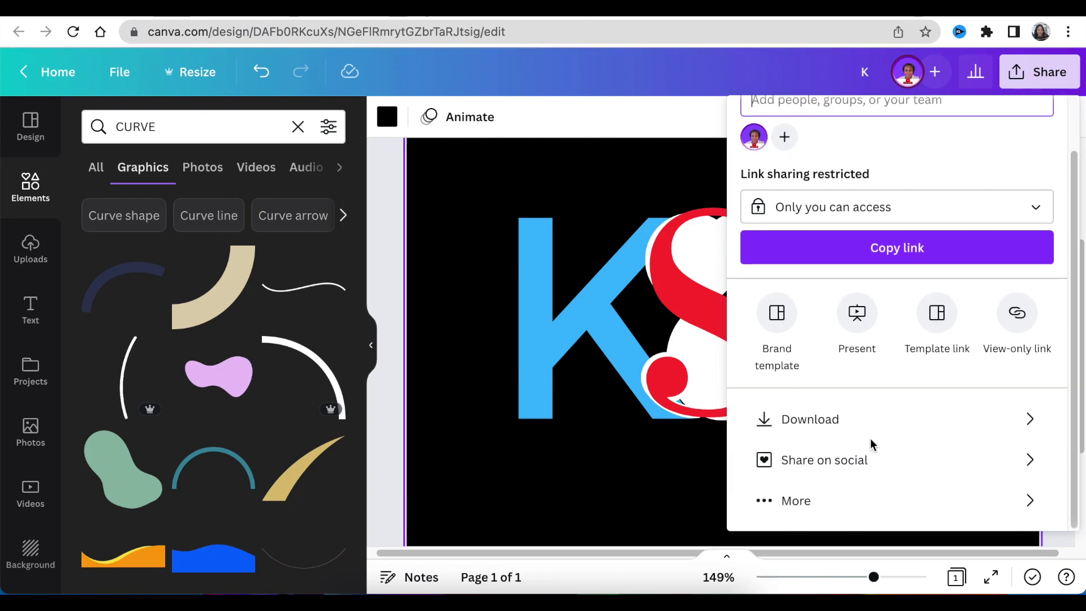
click(865, 421)
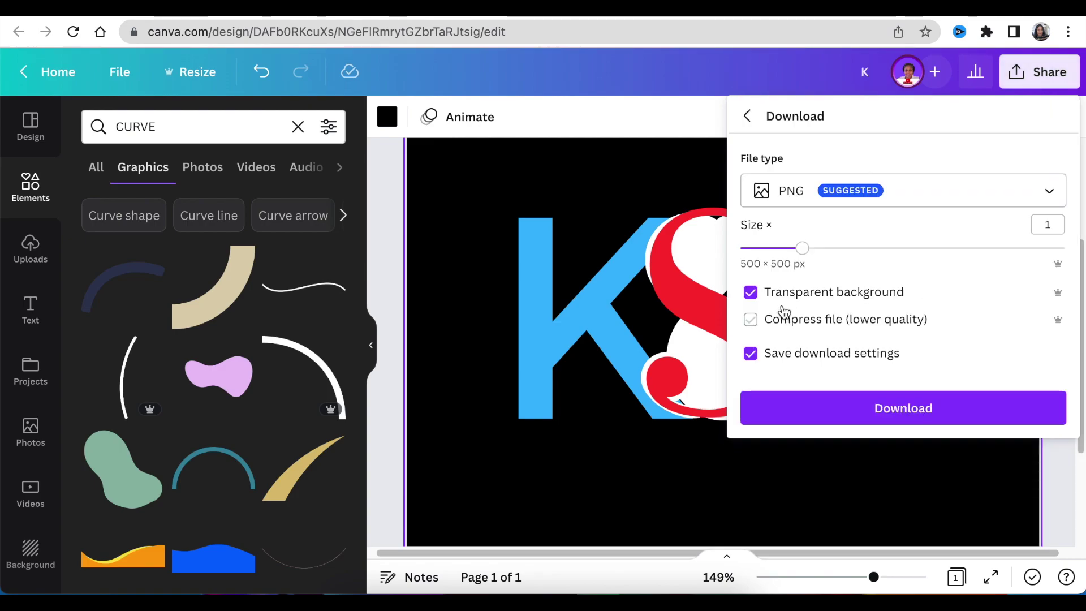
click(931, 413)
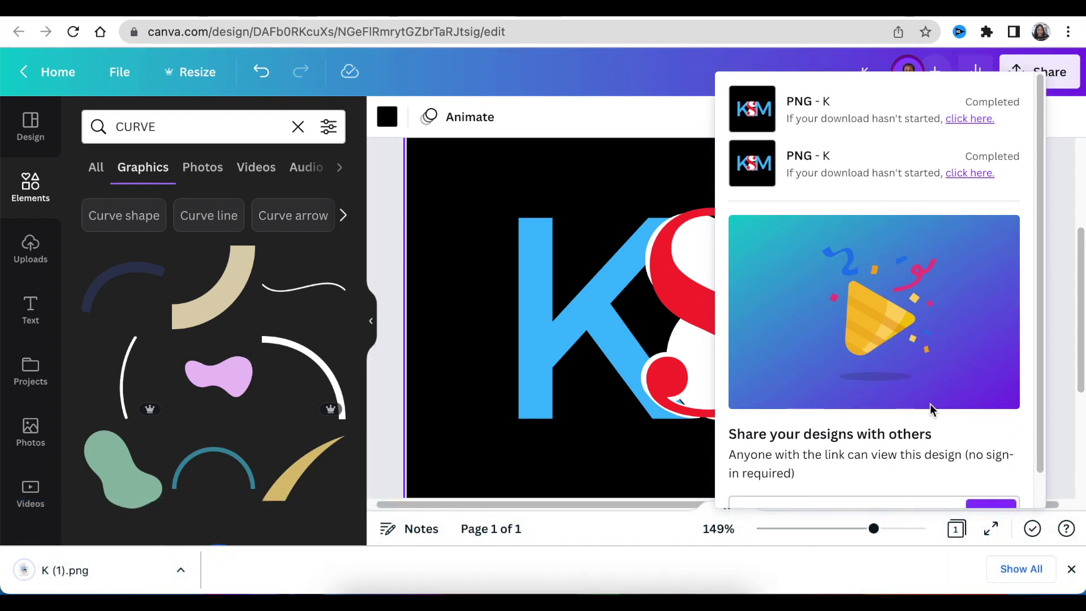
click(386, 198)
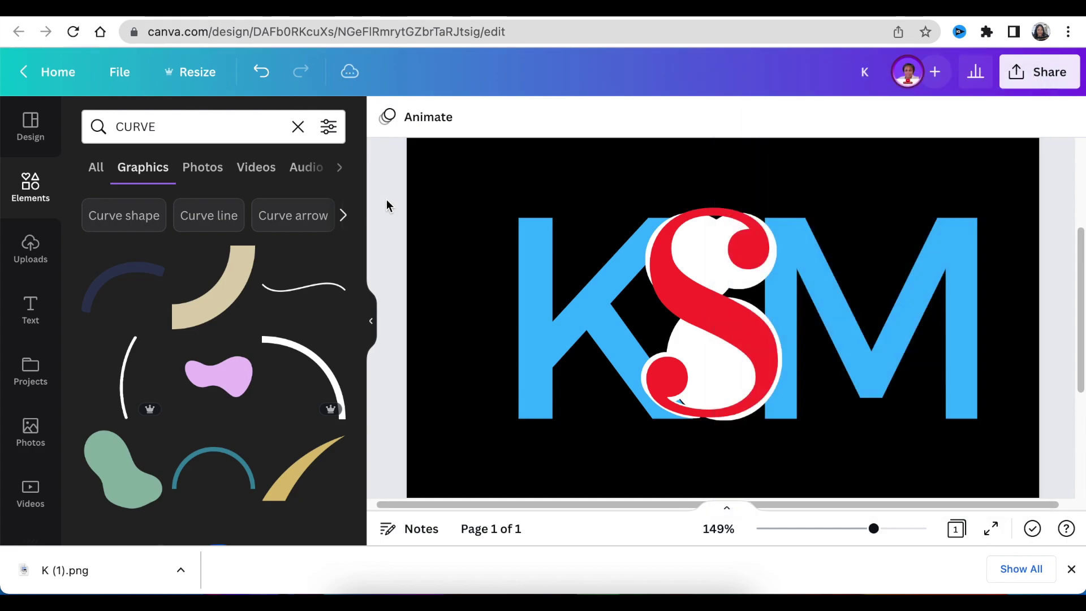
Add a blank second page to the design and zoom out to see it.
scroll(651, 435, down, 4)
click(715, 454)
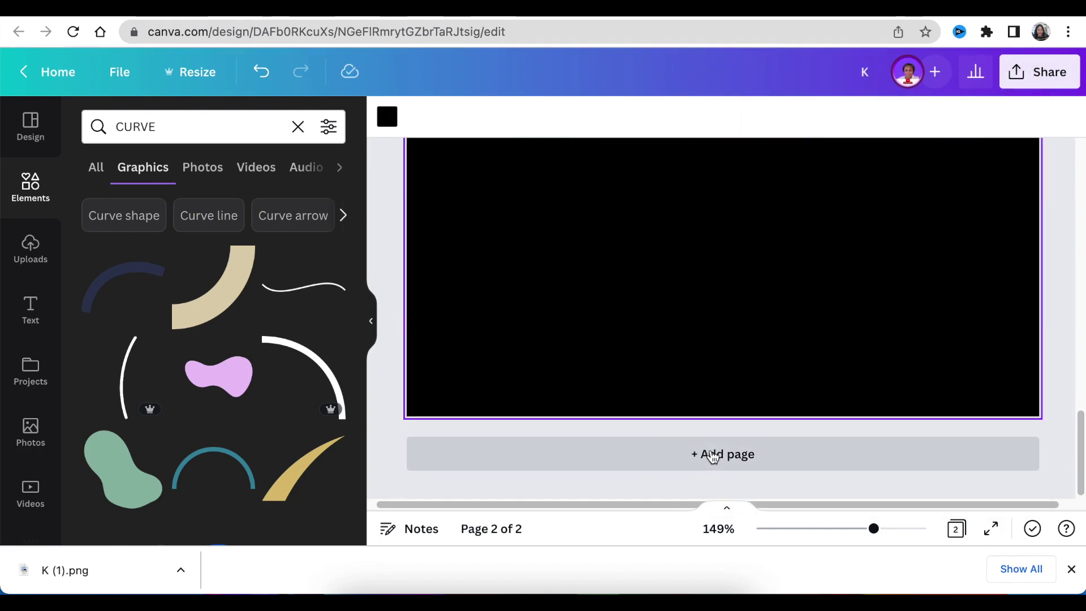
drag(876, 534, 847, 536)
Upload K (1).png, place it on page 2, and enlarge it to fill most of the page.
drag(125, 571, 225, 453)
click(139, 342)
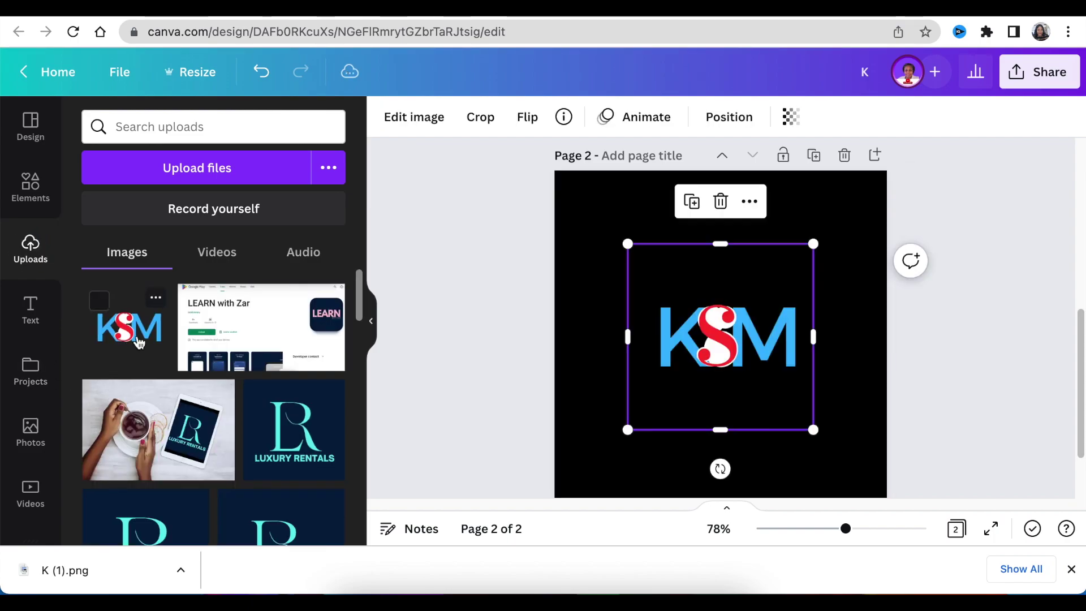
drag(712, 412, 658, 349)
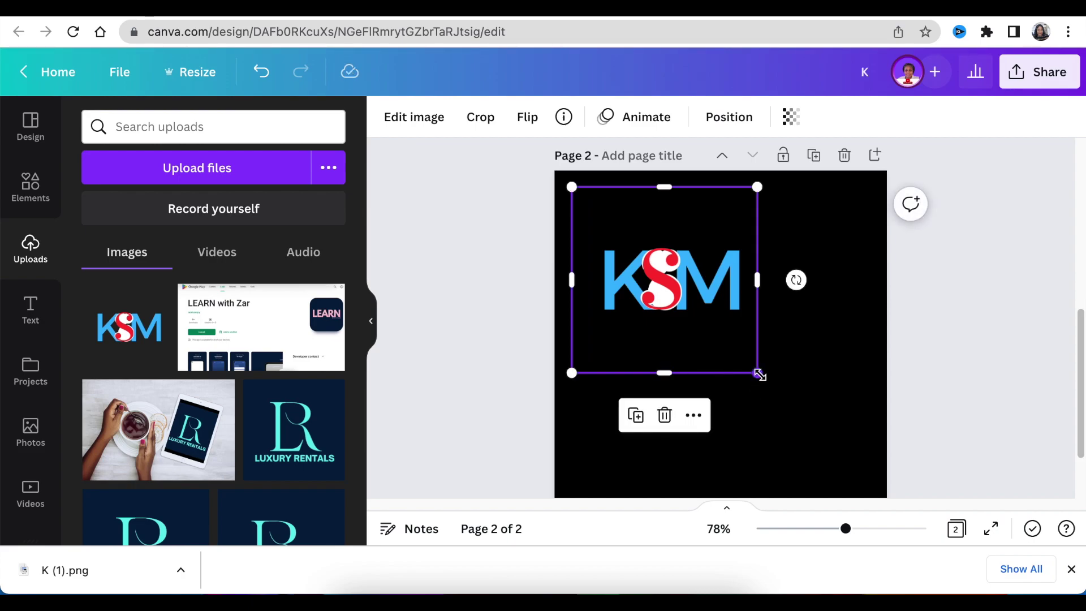
drag(760, 374, 864, 479)
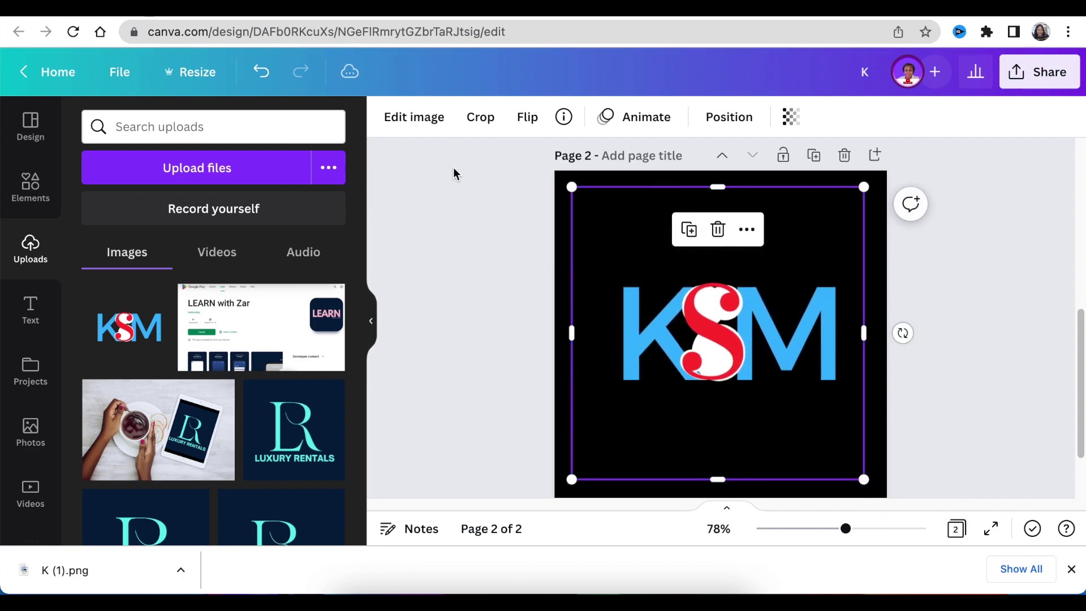
Remove the KSM image's background and zoom in to inspect the cut-out edges.
click(427, 118)
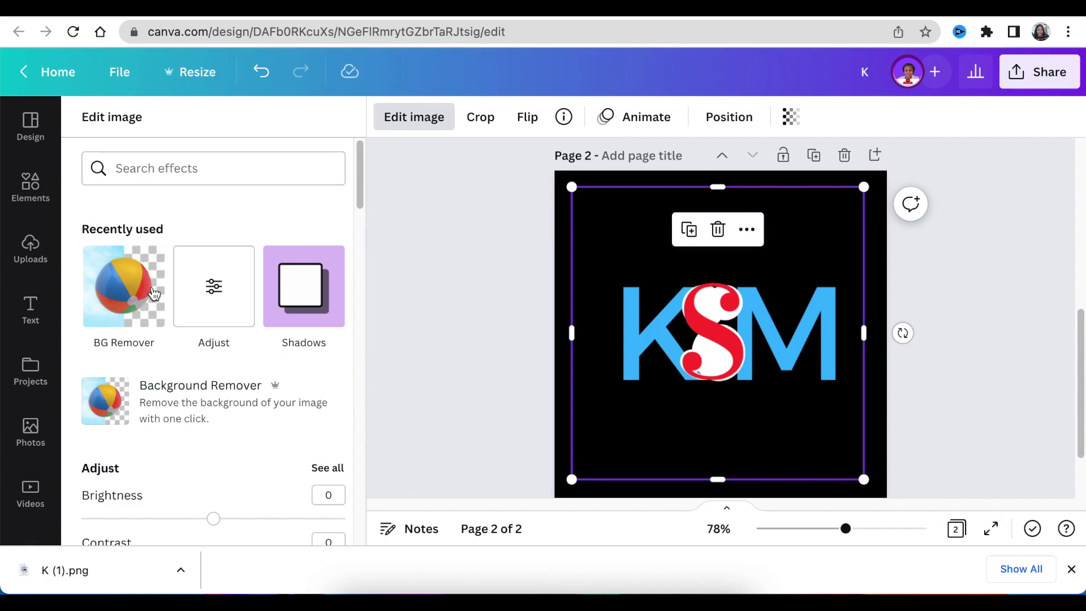
click(153, 293)
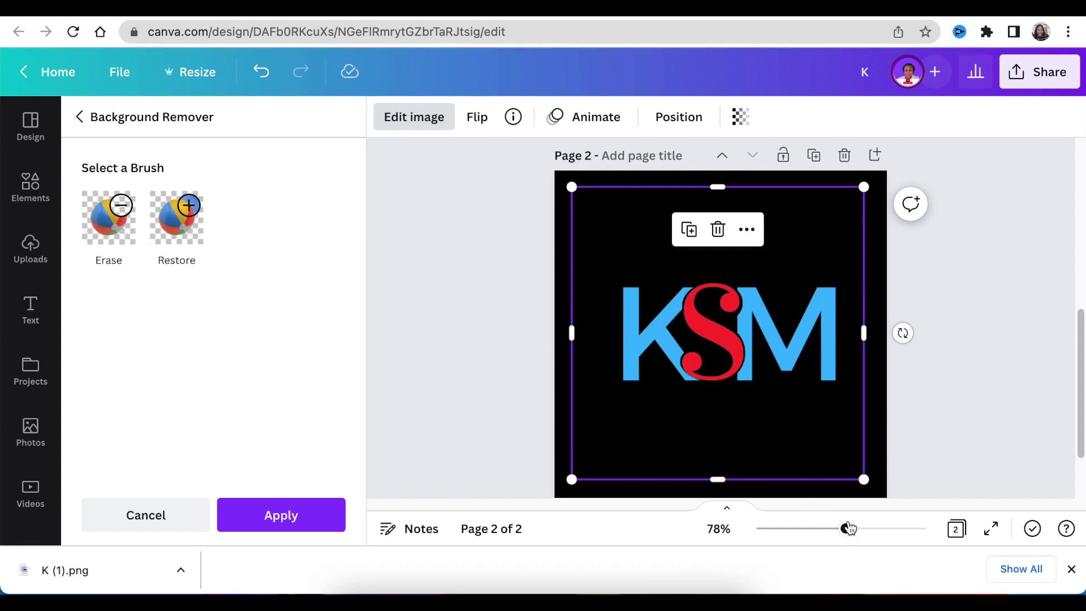
drag(846, 534, 879, 538)
scroll(875, 446, up, 1)
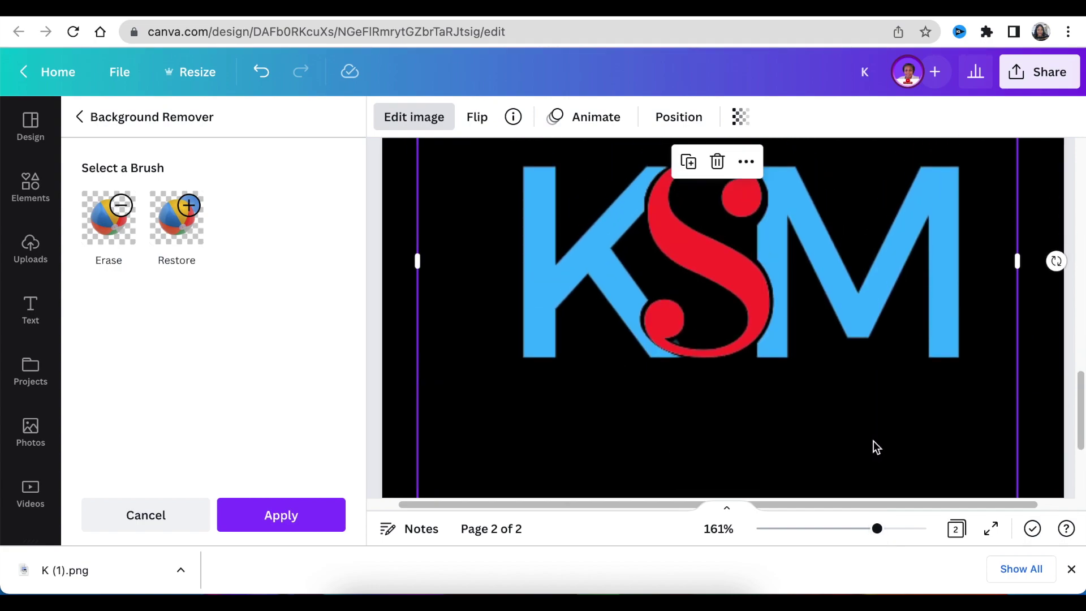
click(119, 228)
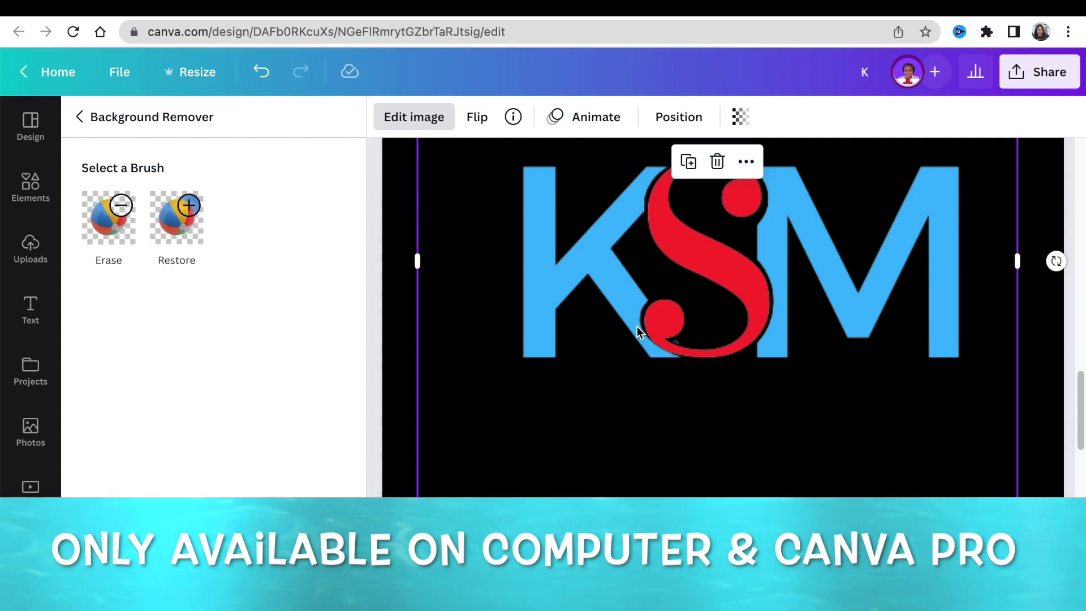
click(175, 225)
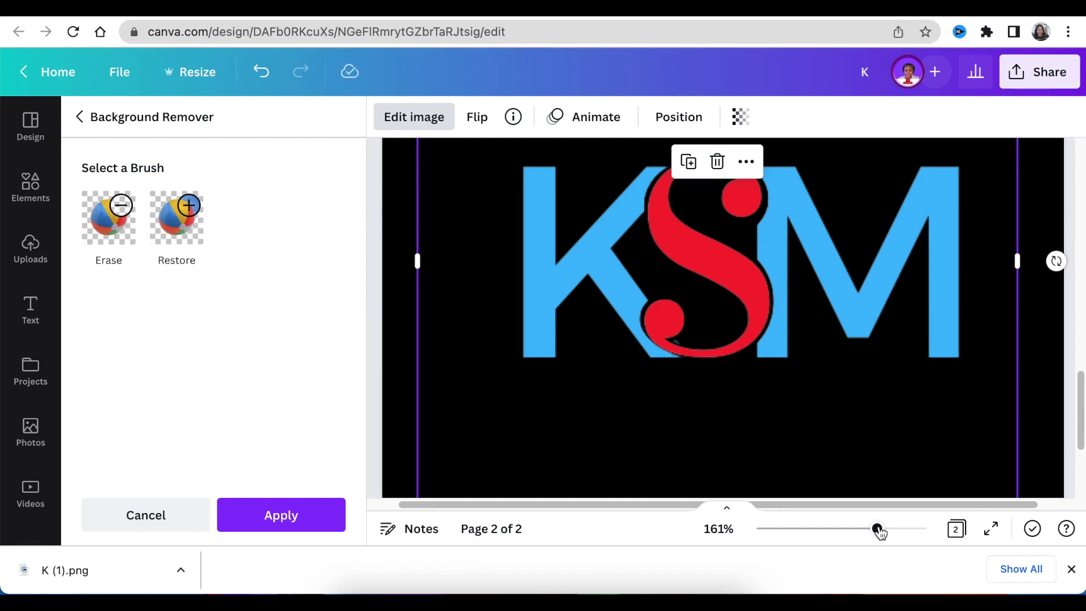
drag(878, 531, 873, 532)
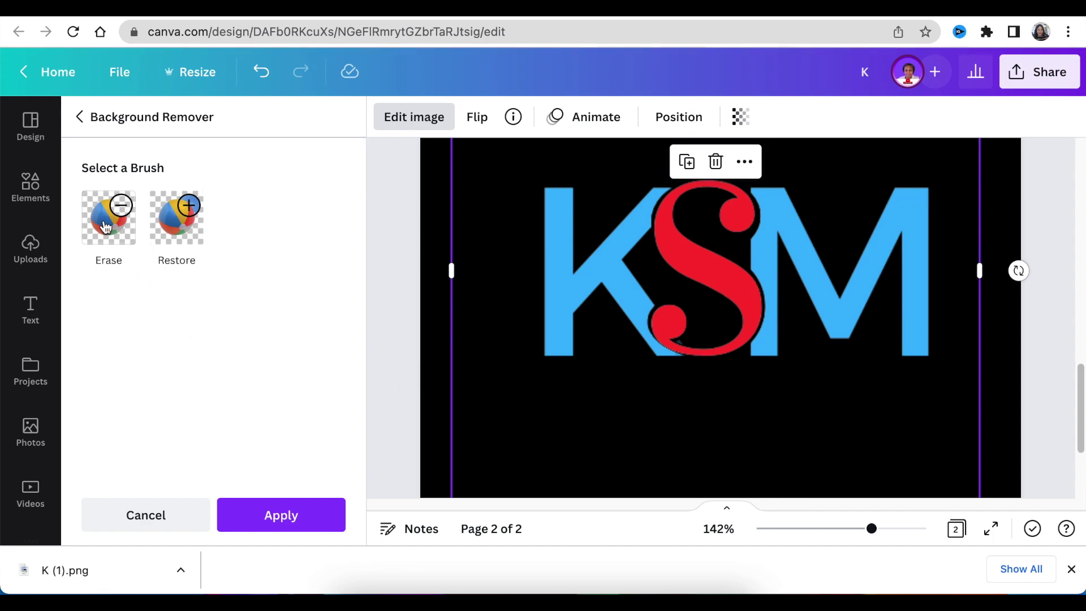
Set the Erase brush size to 1, switch to Restore, then exit background removal.
click(106, 226)
scroll(686, 443, up, 5)
drag(146, 315, 81, 316)
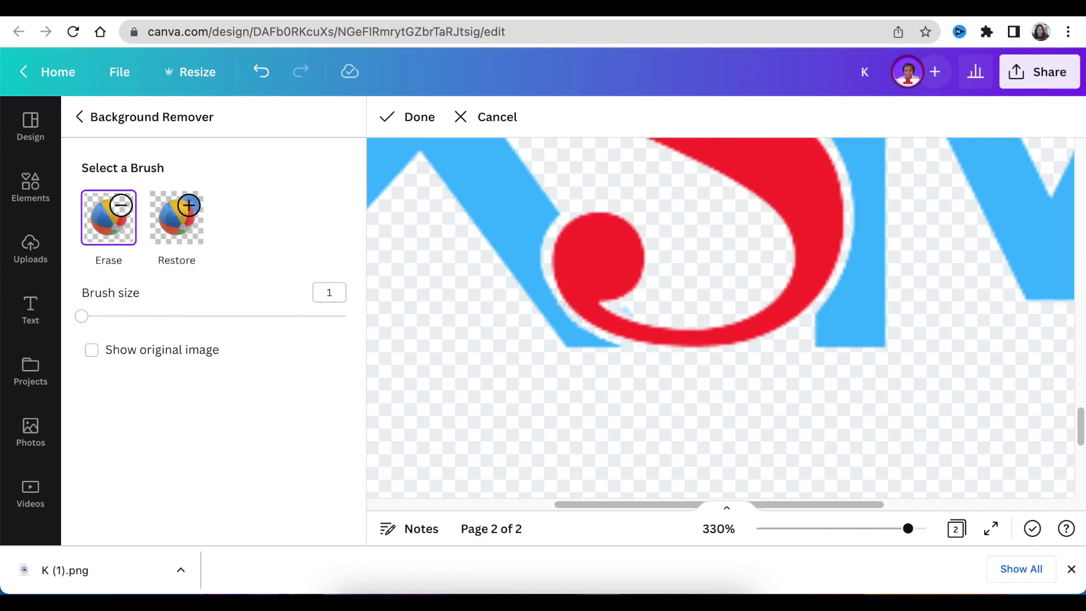
scroll(625, 308, down, 5)
scroll(604, 361, up, 6)
click(176, 218)
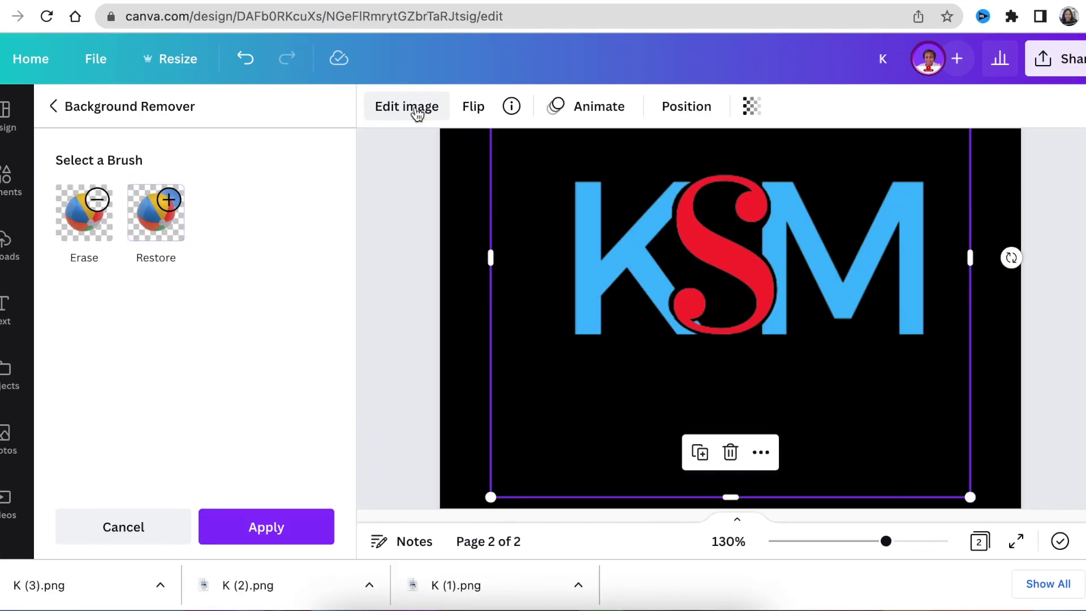
click(896, 456)
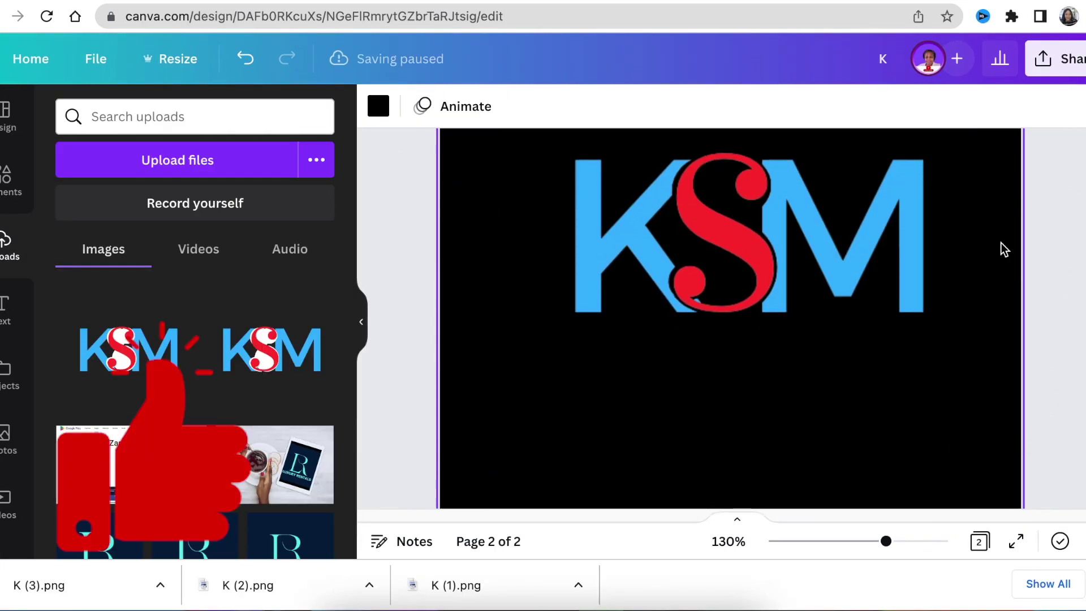
Download only Page 2 as a transparent-background PNG.
click(1072, 71)
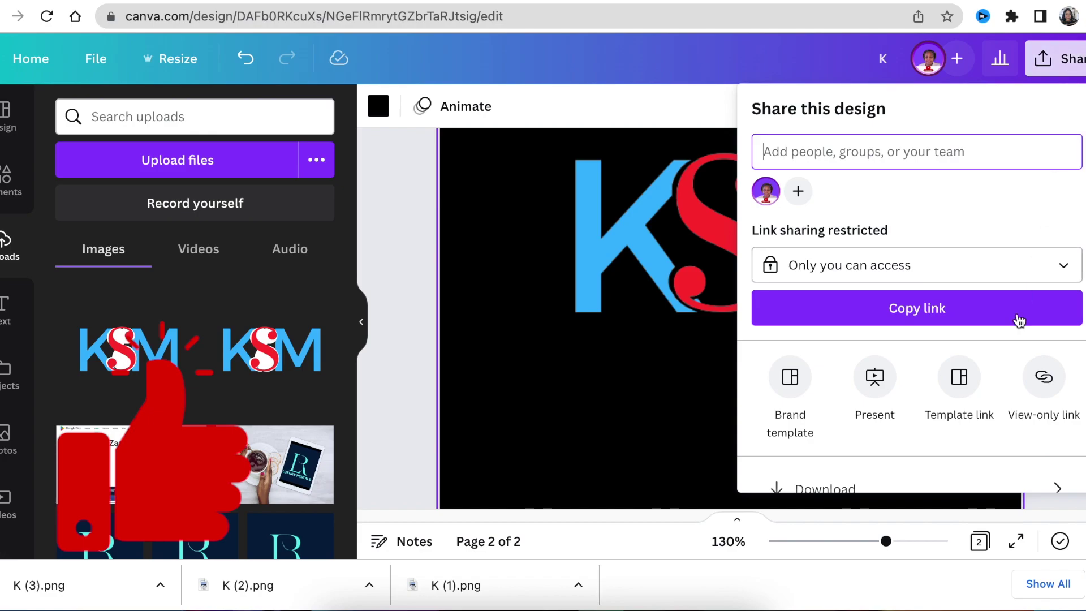
scroll(1015, 315, down, 2)
click(858, 375)
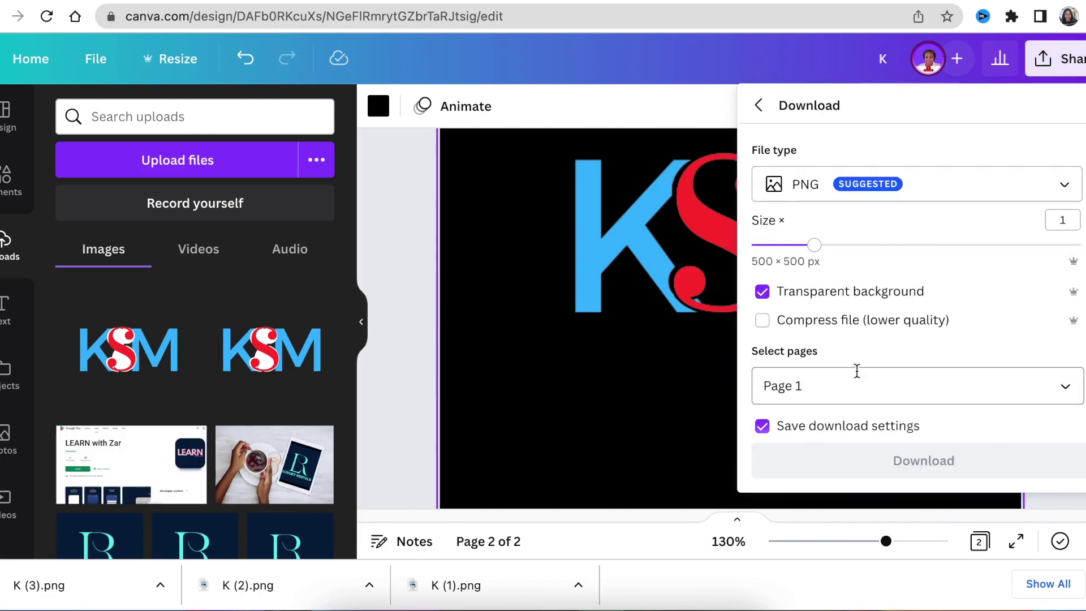
click(1066, 392)
click(1061, 260)
click(1061, 206)
click(927, 459)
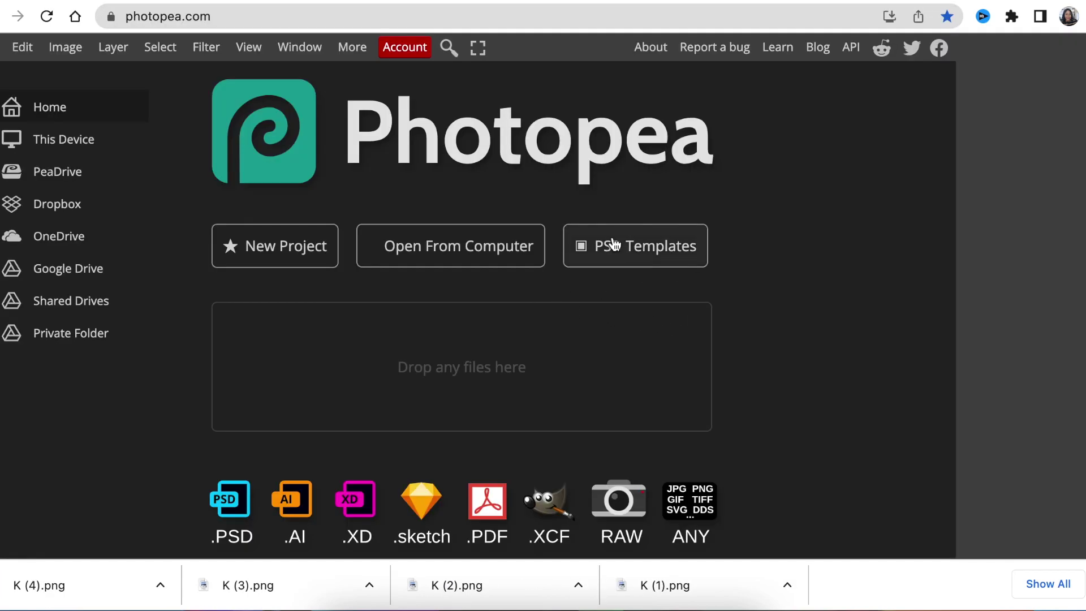
Open the 3d glass window logo mockup from PSD Templates > Mockups.
click(614, 244)
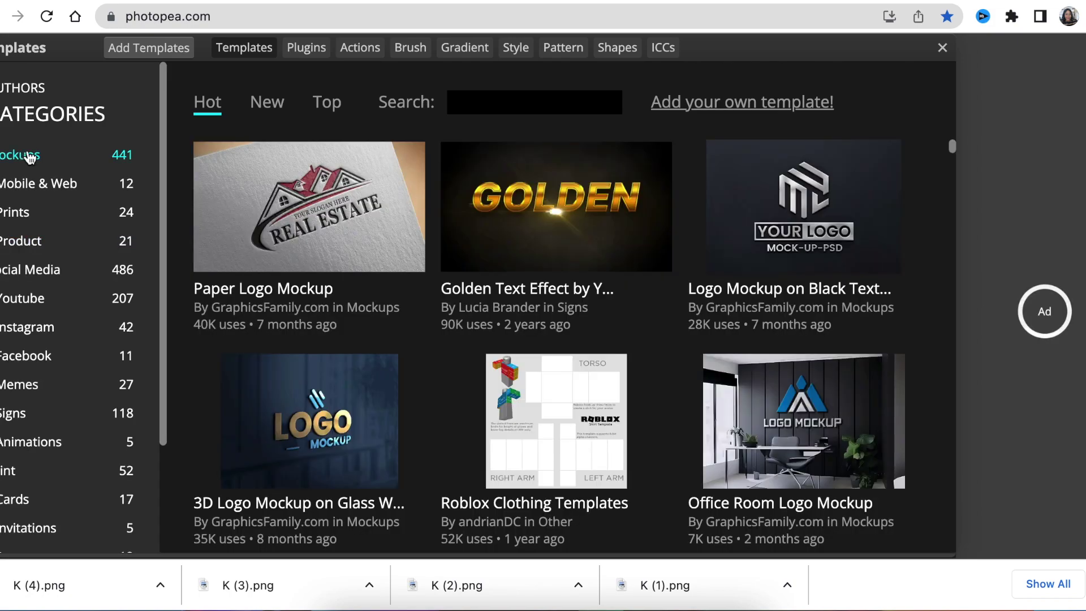
click(30, 158)
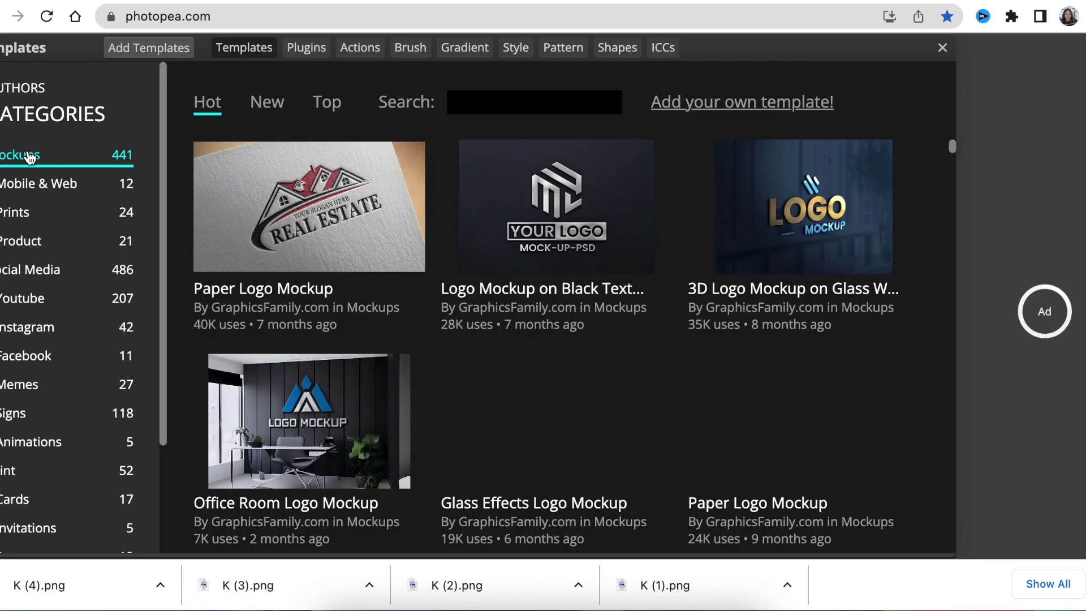
click(482, 485)
click(695, 396)
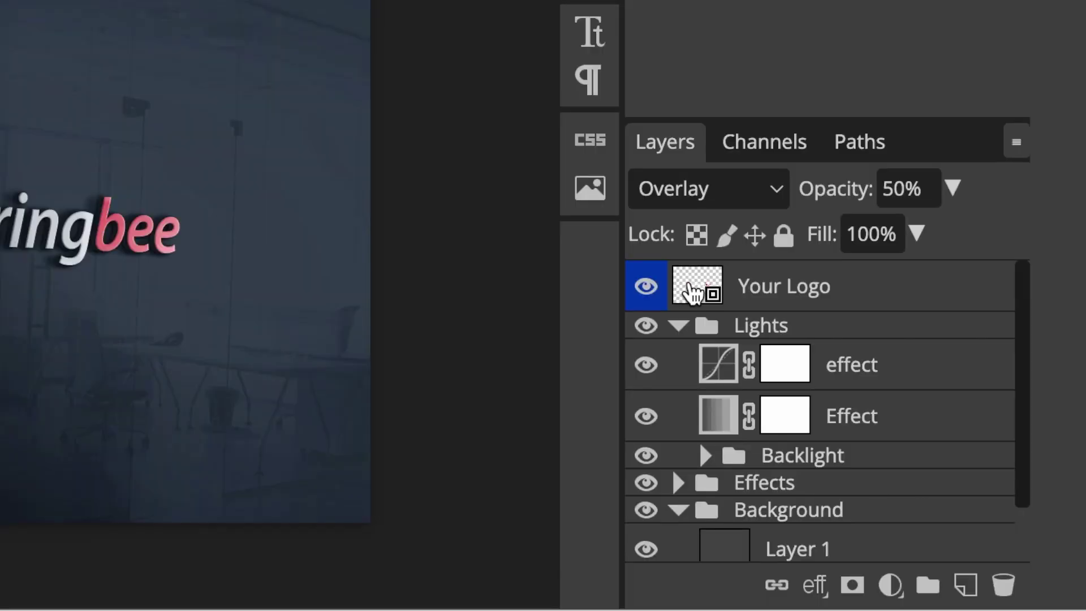
Place K (4).png in the Your Logo smart object, scale it up centred, and save.
double_click(691, 291)
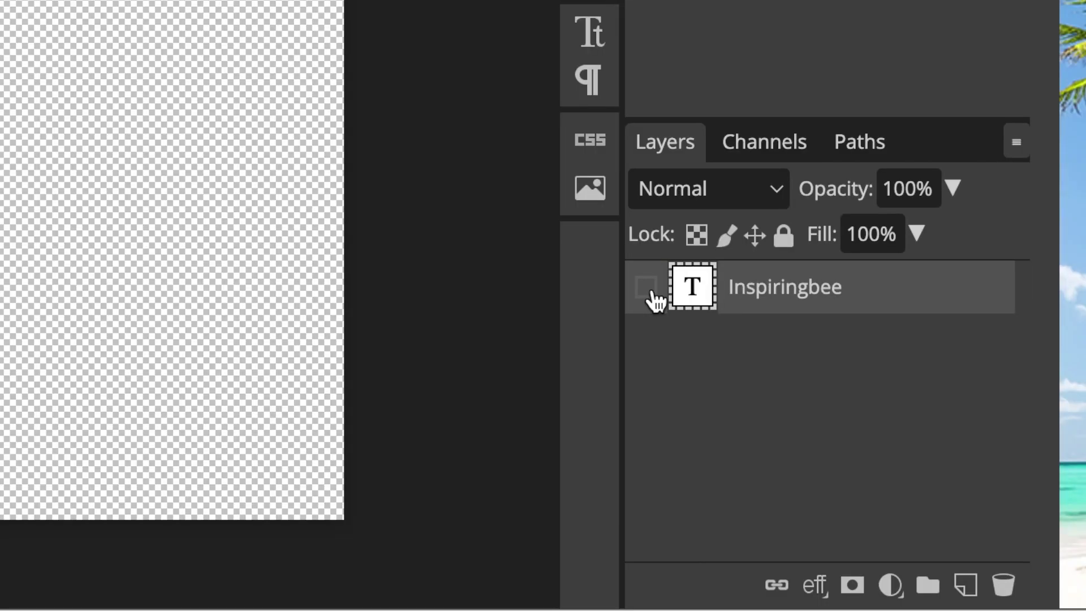
drag(73, 593, 246, 451)
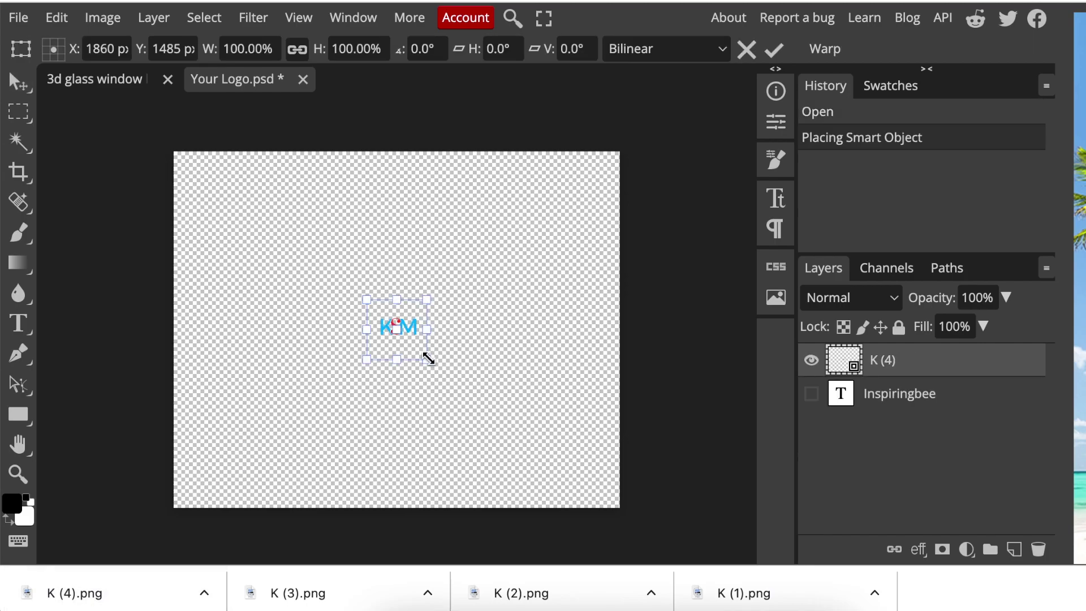
drag(426, 359, 718, 593)
drag(594, 483, 443, 333)
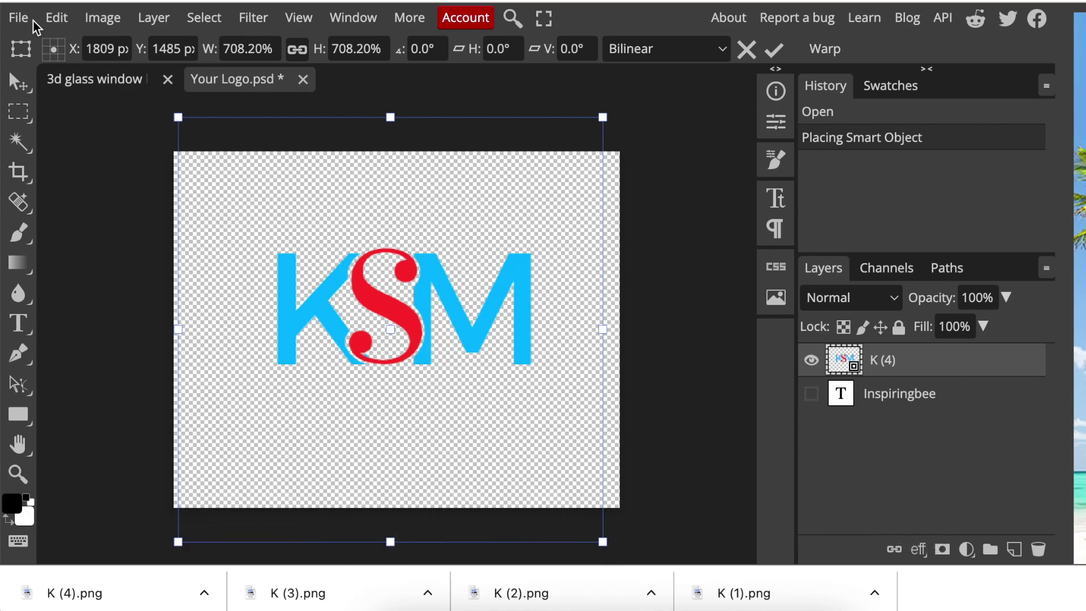
key(ctrl+s)
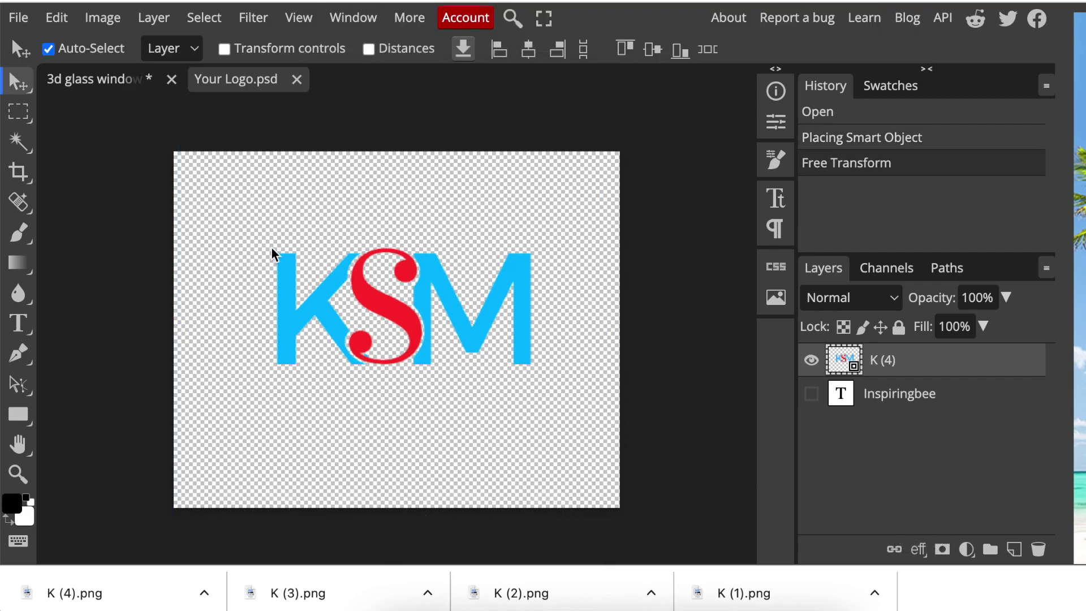
Export the 3d glass window mockup from Photopea as a 700 × 525 px PNG.
click(95, 82)
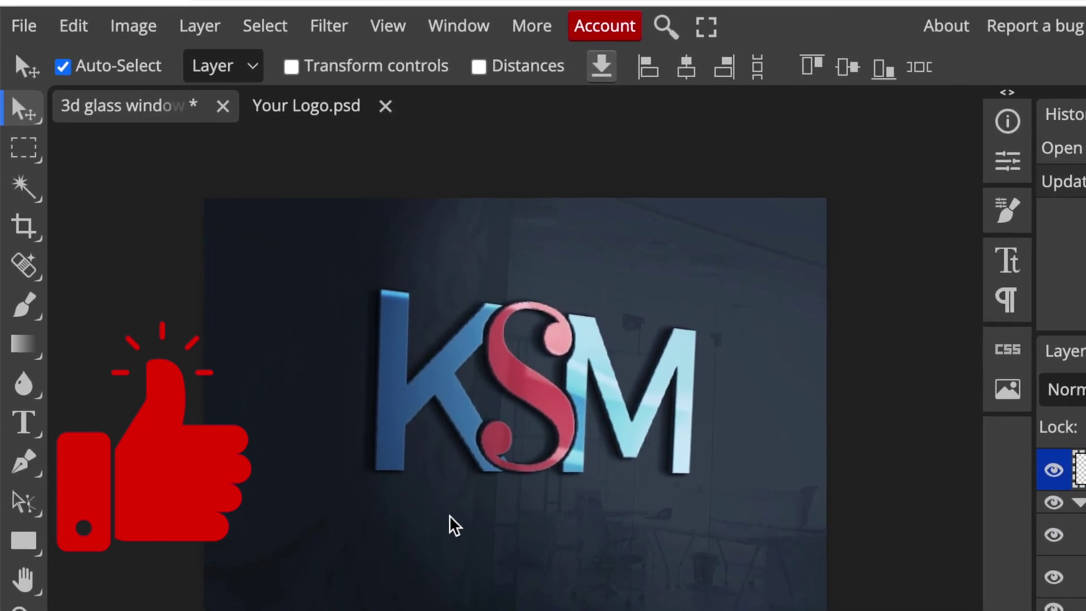
click(24, 25)
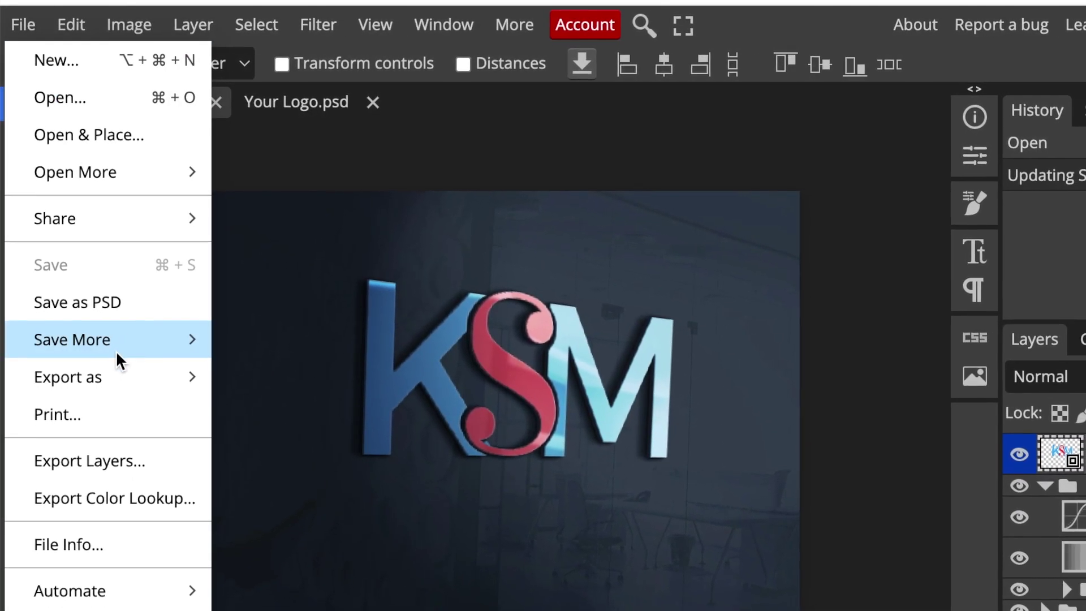
mouse_move(123, 370)
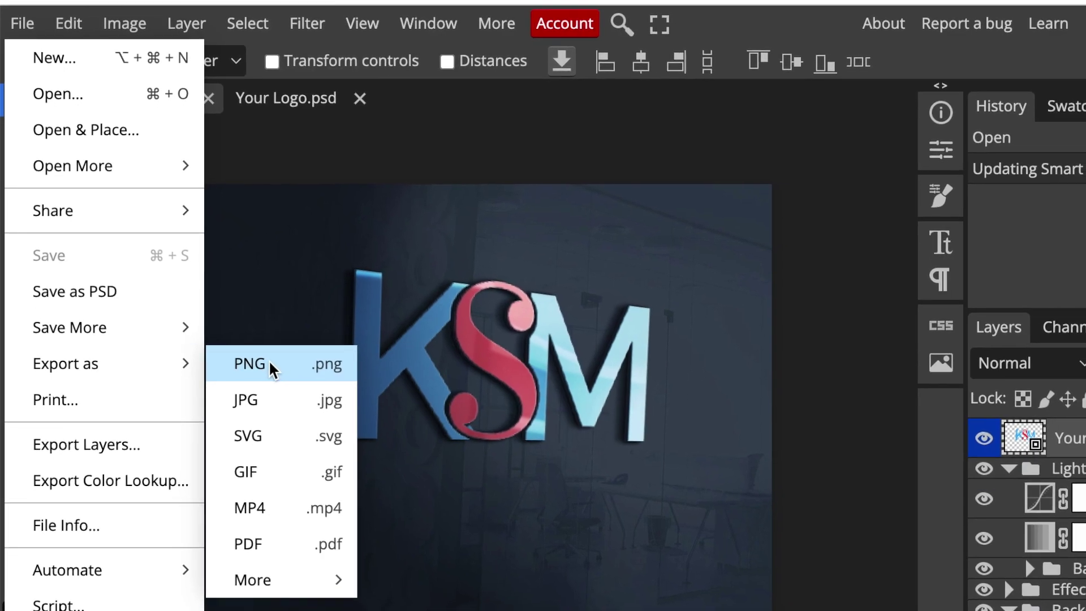
click(267, 362)
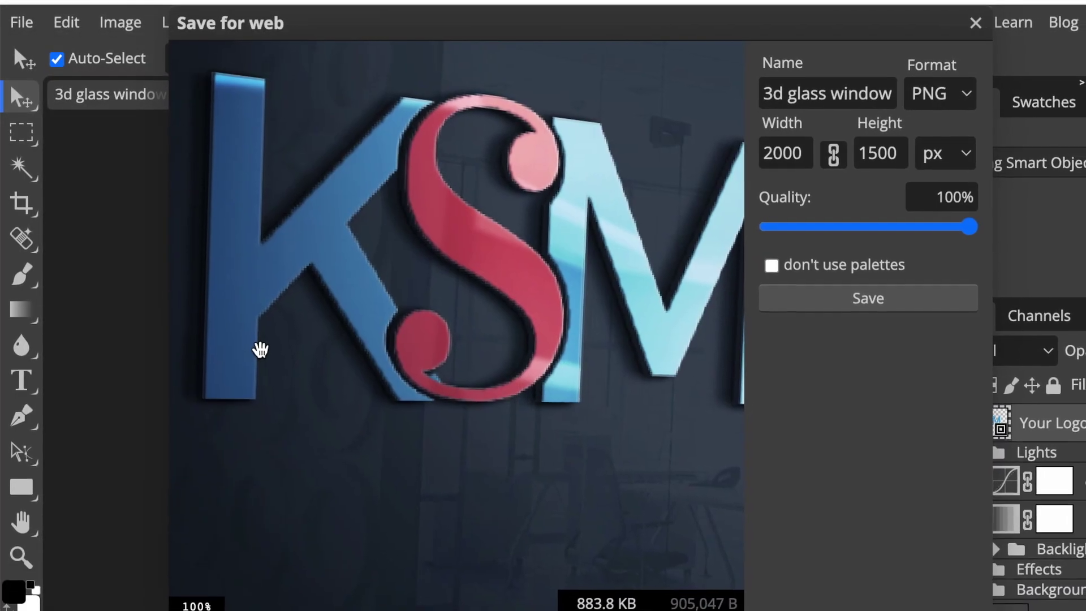
click(803, 155)
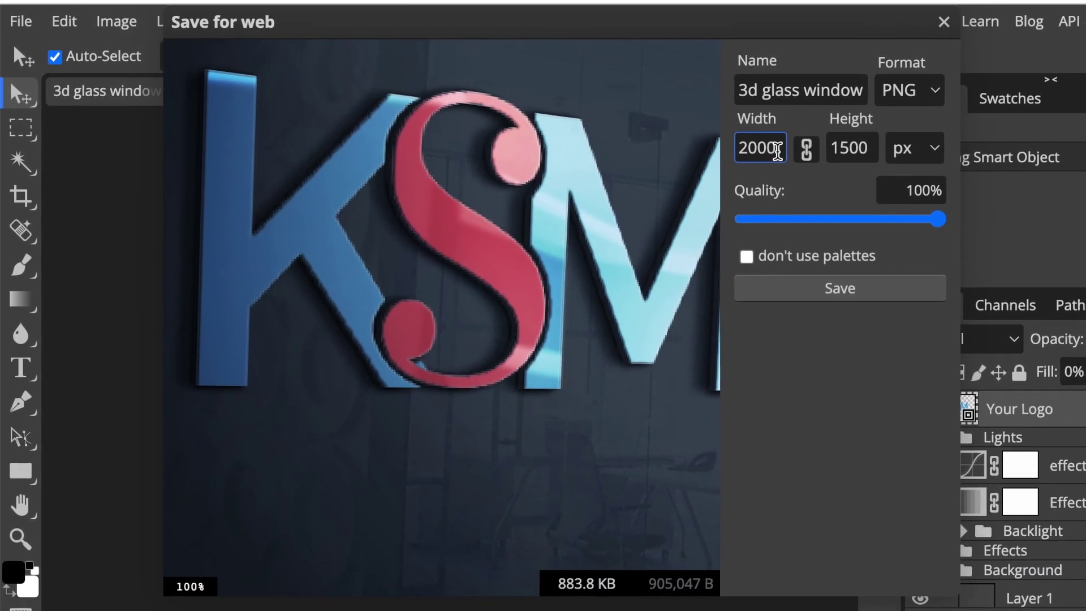
double_click(777, 151)
text(700)
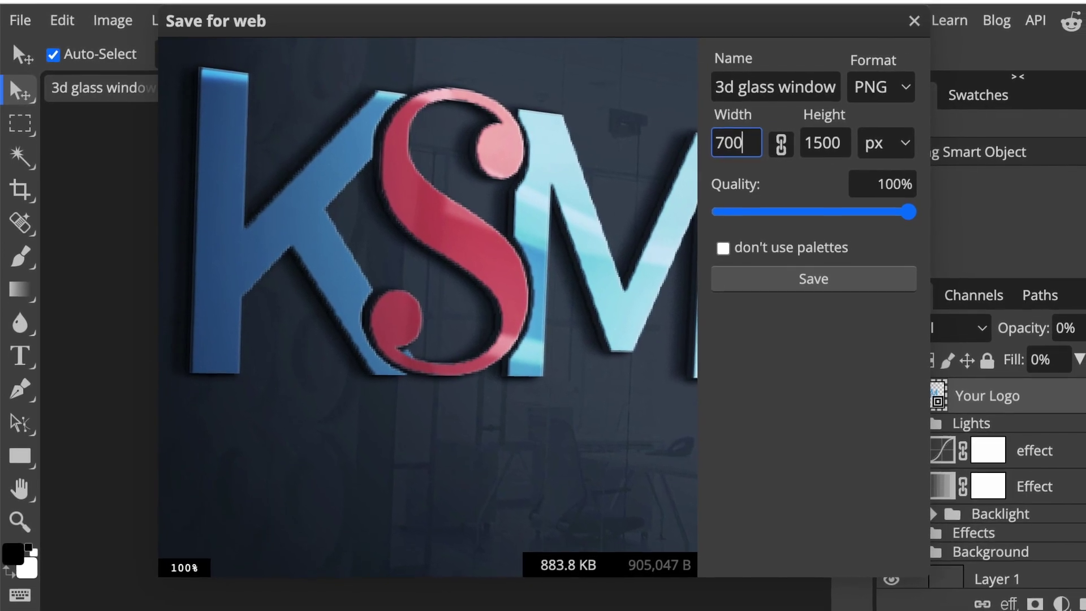
key(Tab)
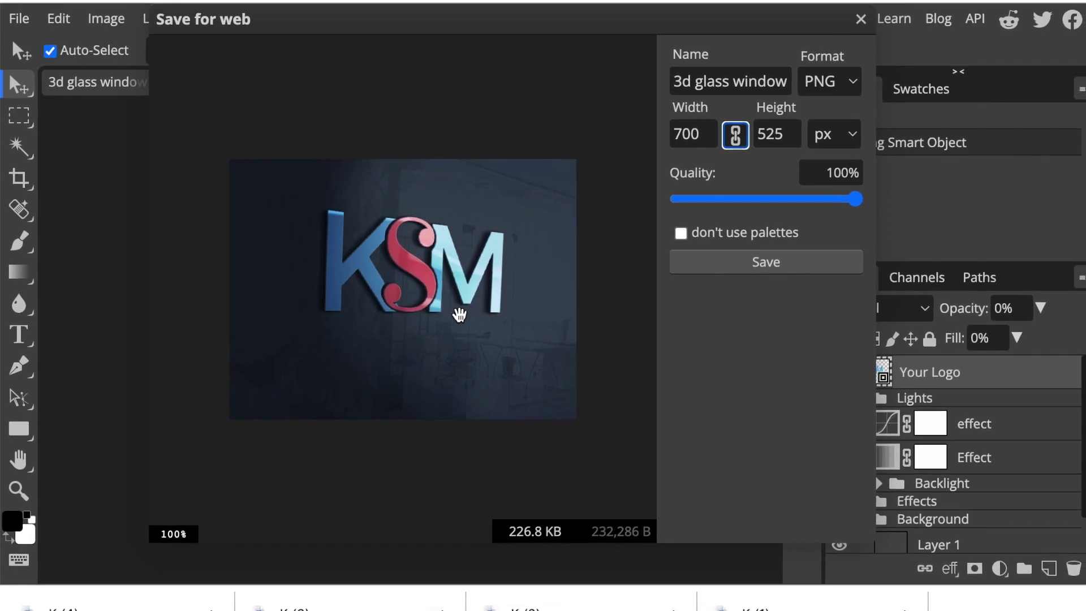
click(711, 262)
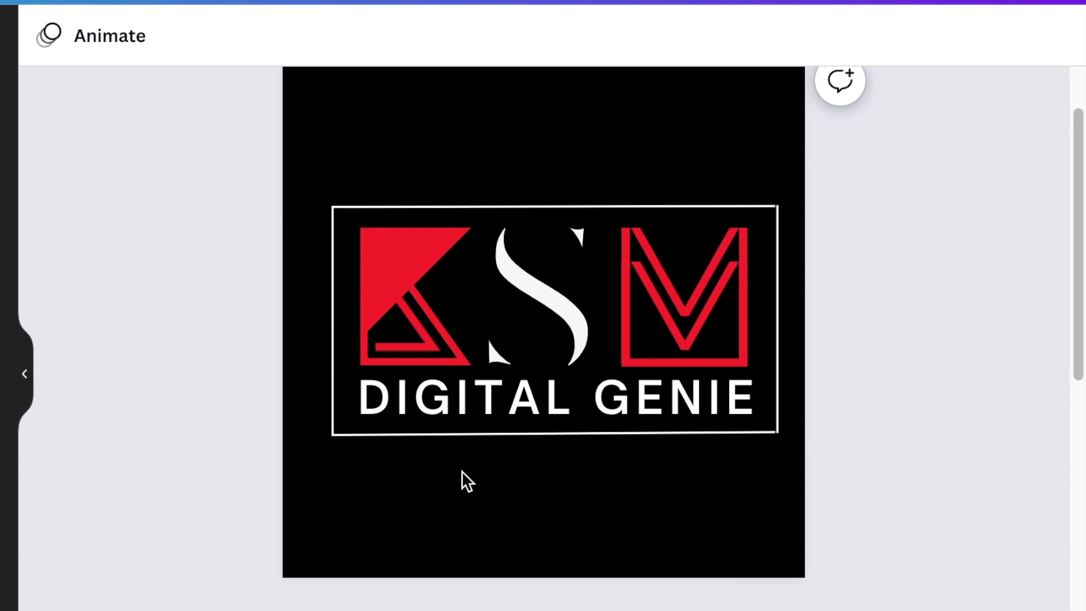
Scroll down through the Canva pages to the new black page with its paragraph text box.
scroll(466, 479, down, 2)
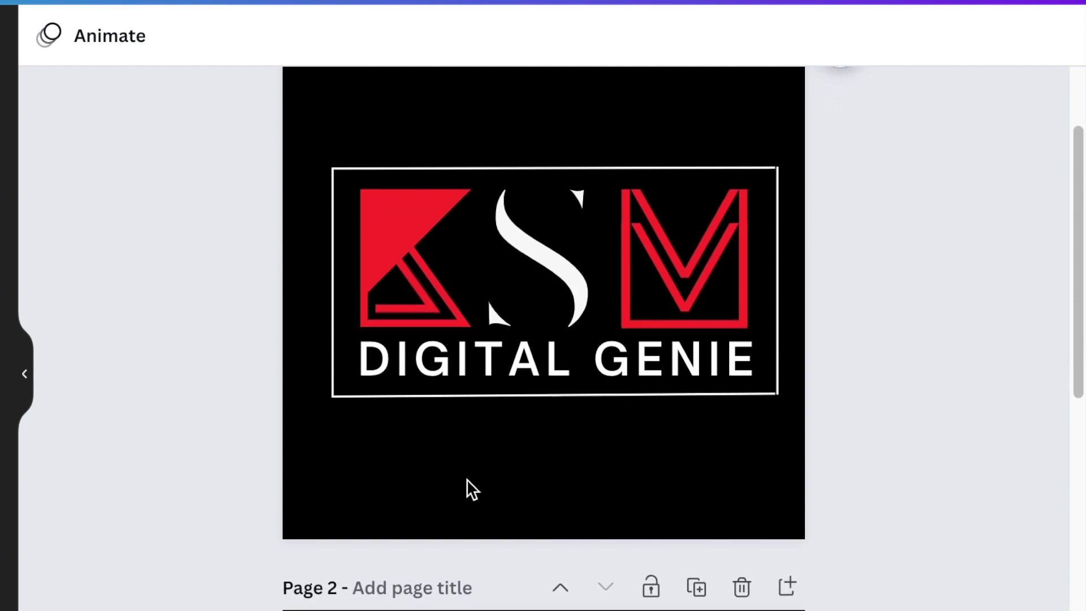
scroll(467, 478, down, 7)
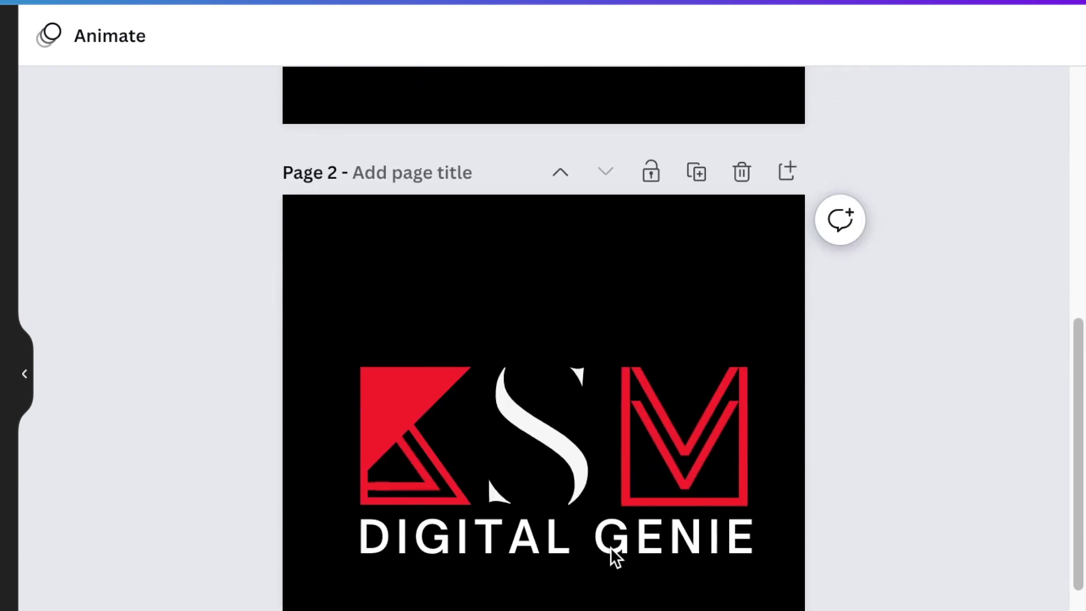
scroll(645, 517, down, 3)
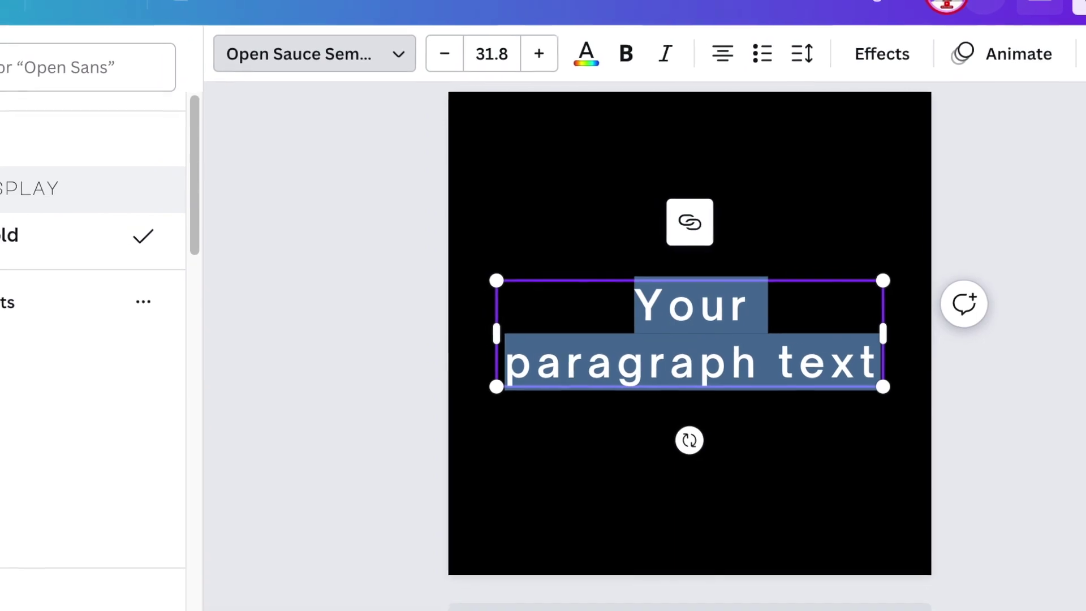
Make a red K in Major Mono Display at size 138 on the left of the page.
click(6, 201)
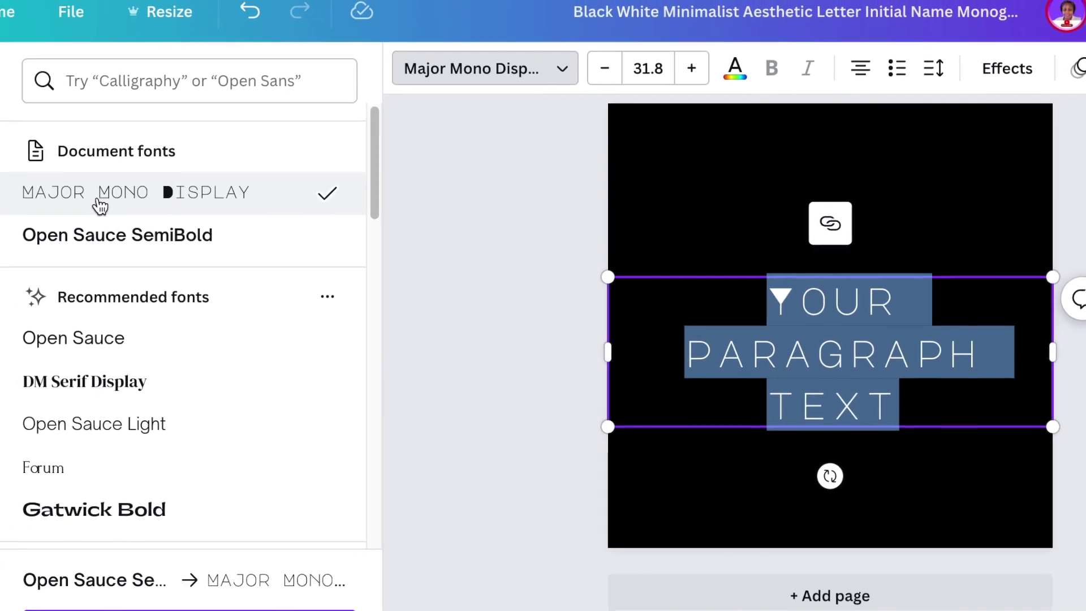
drag(926, 407, 714, 276)
key(BackSpace)
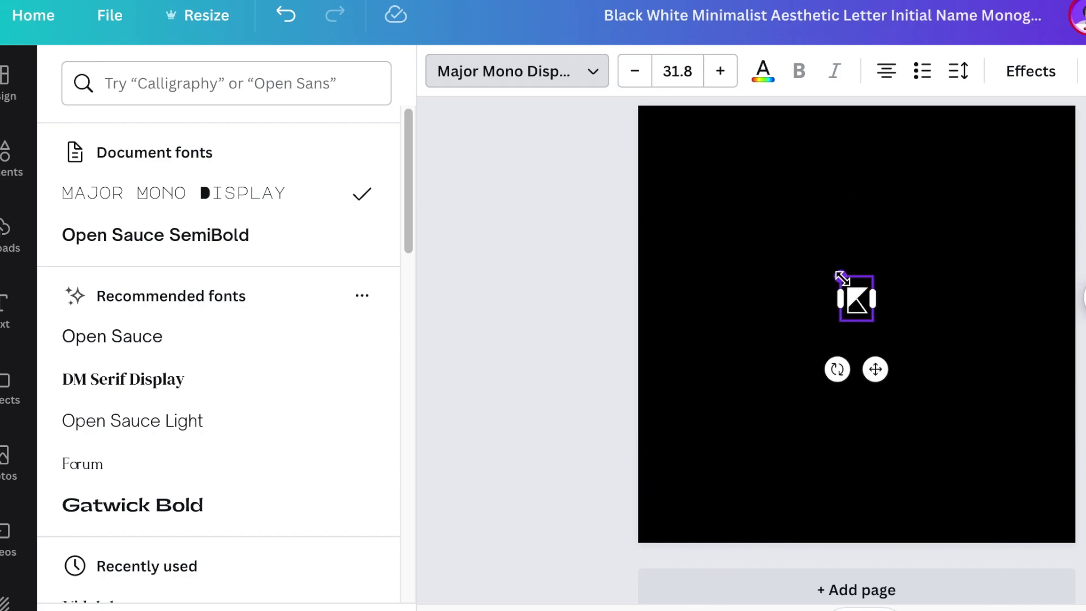
drag(762, 246, 609, 220)
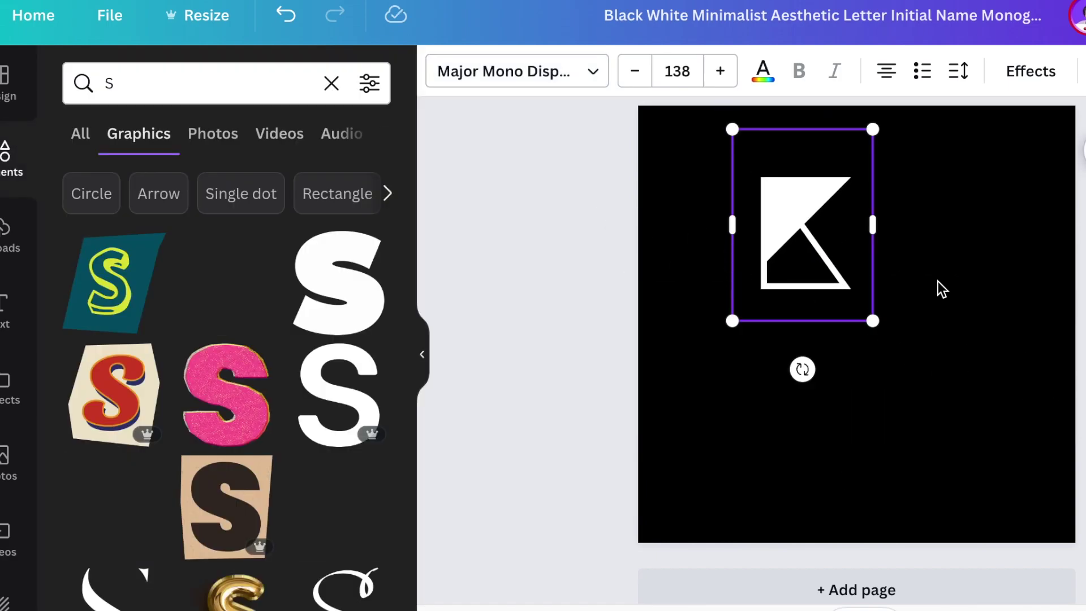
drag(803, 238, 730, 325)
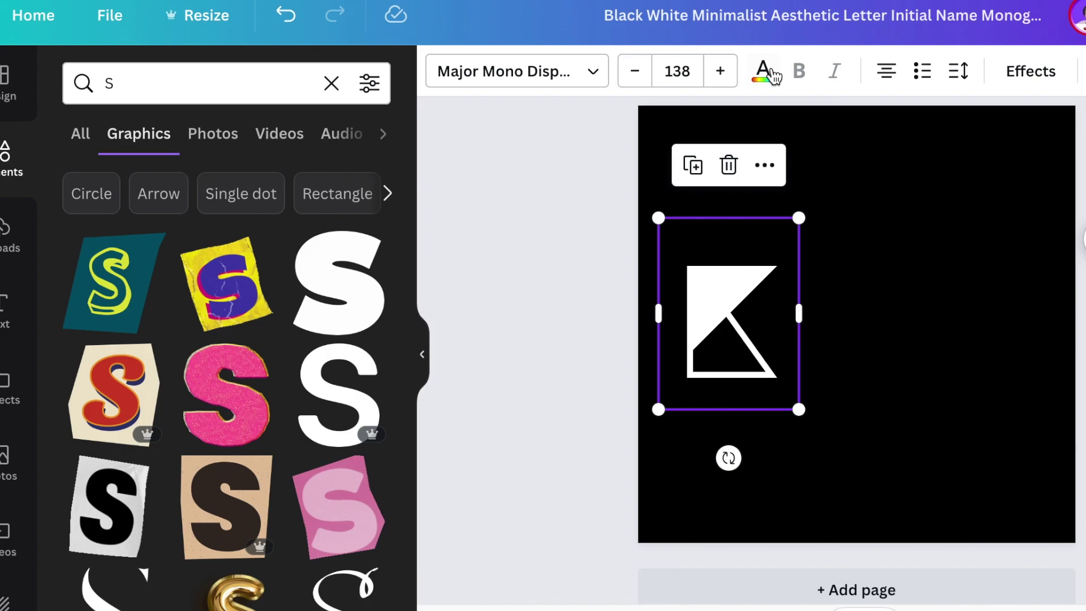
click(763, 71)
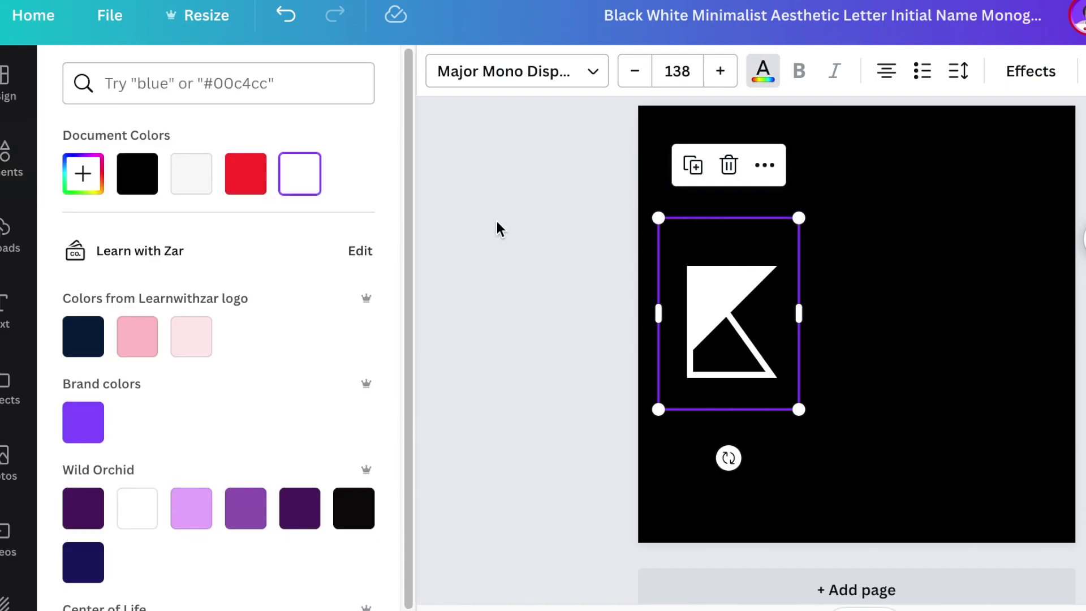
click(240, 182)
Duplicate the red K, move the copy to the right and change it to M.
click(693, 165)
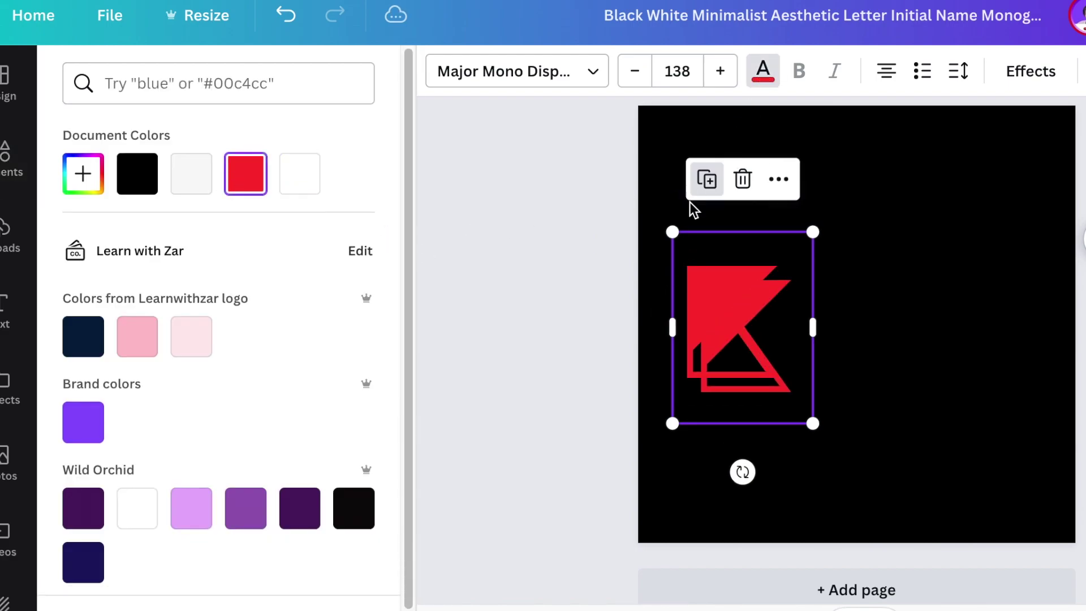
drag(743, 337, 972, 312)
double_click(971, 311)
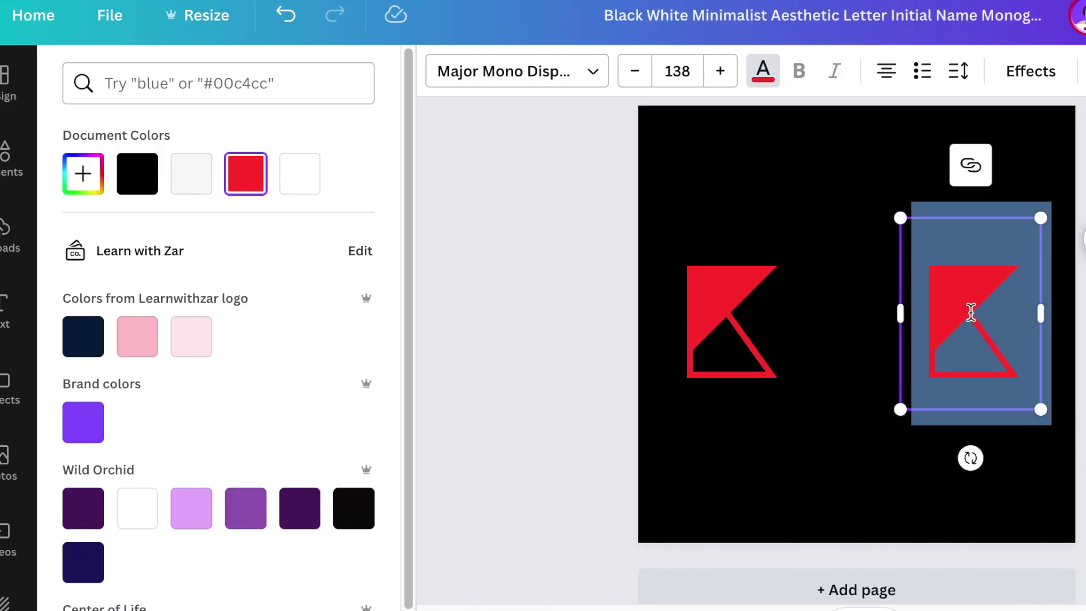
text(M)
click(820, 464)
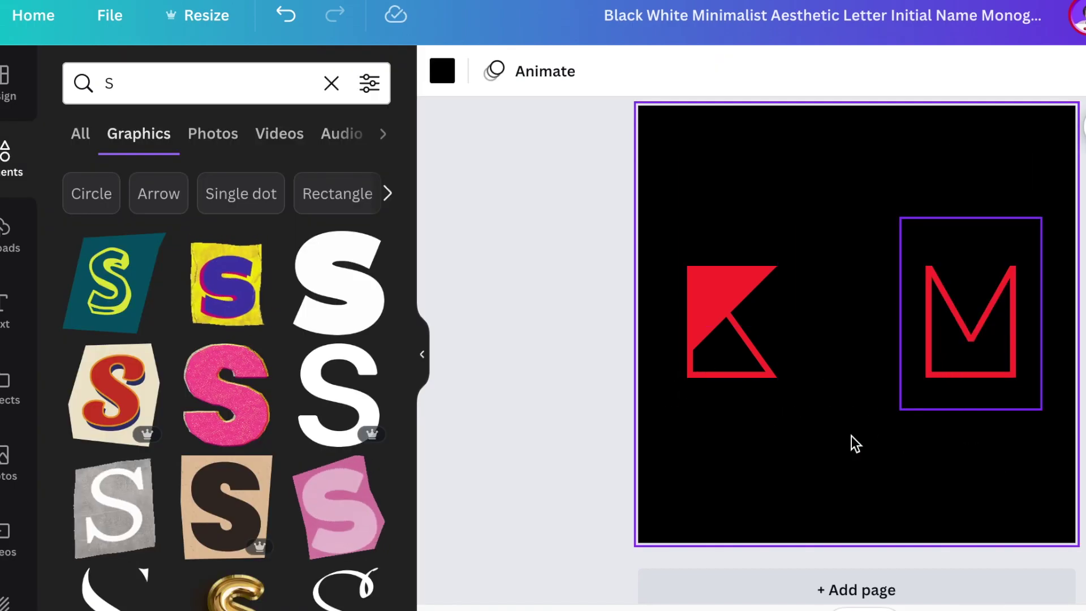
click(1085, 15)
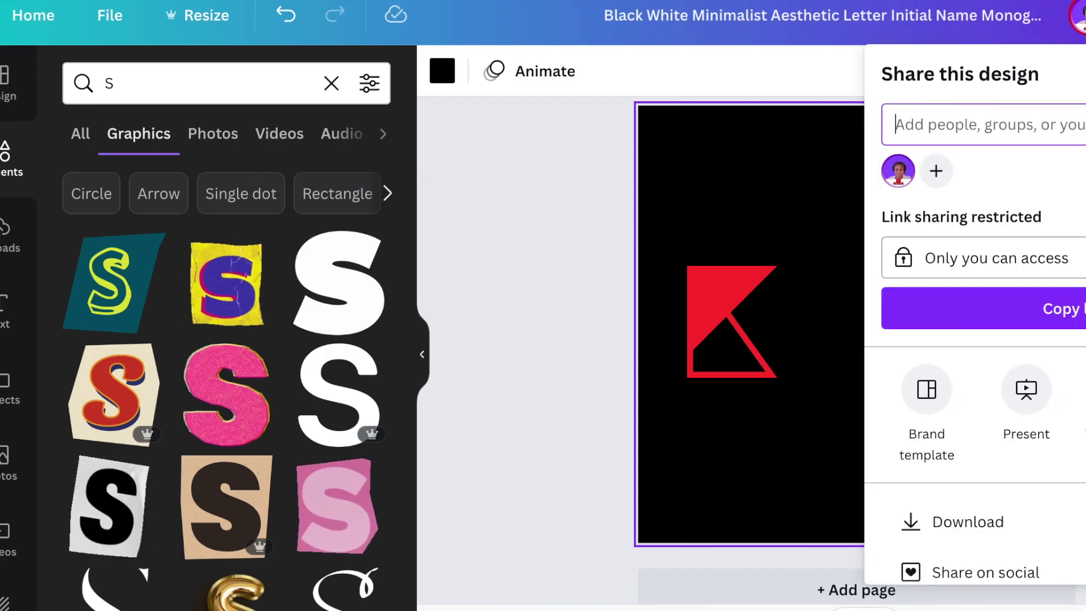
Download page 3 as a transparent PNG and add the K M image from Uploads to the page.
click(961, 445)
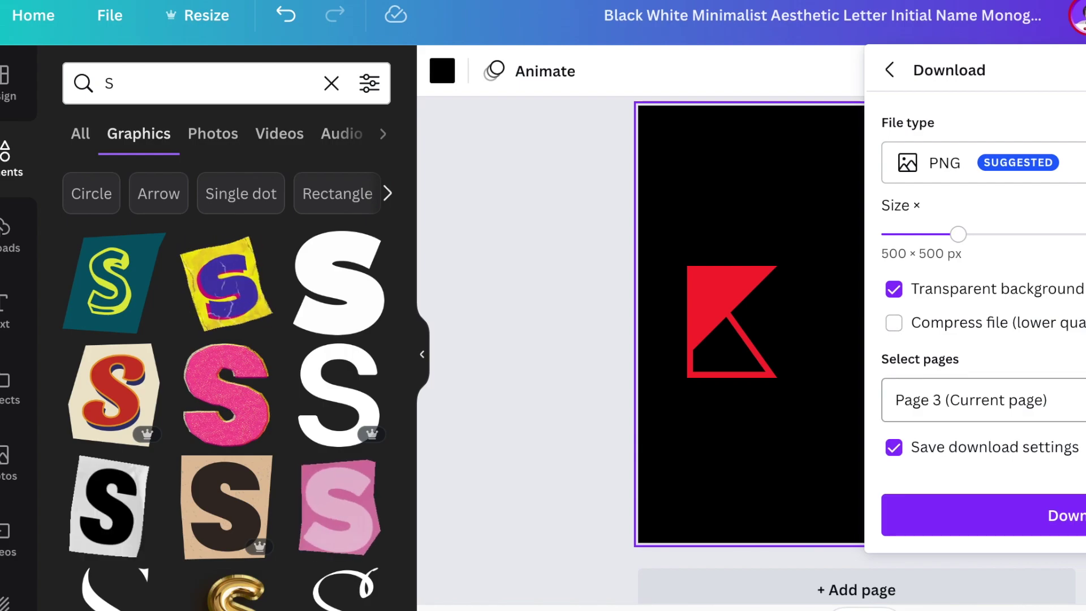
click(984, 399)
click(984, 399)
click(983, 514)
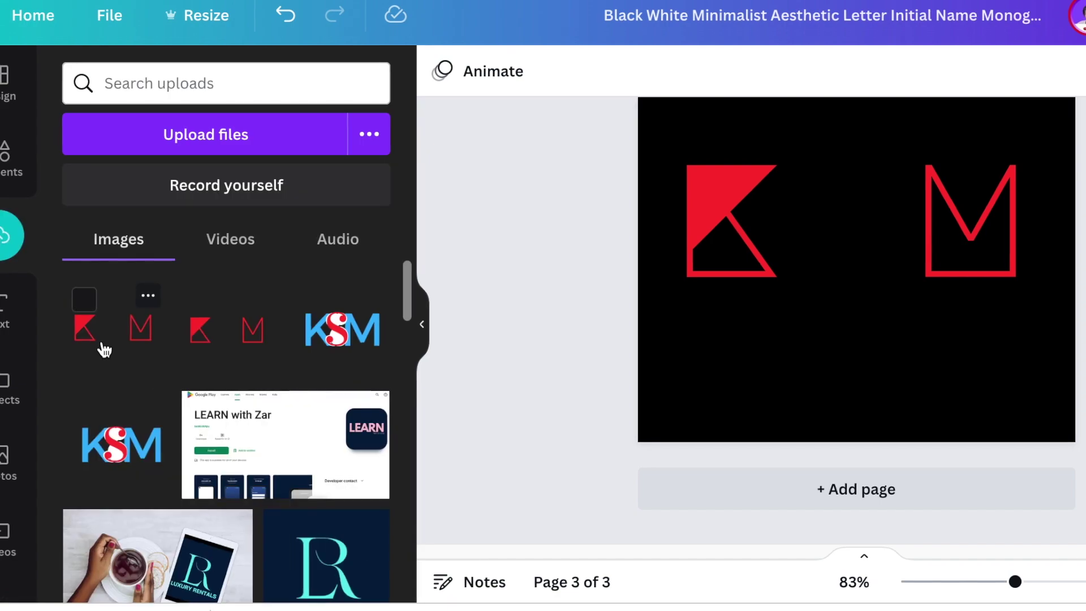
click(93, 342)
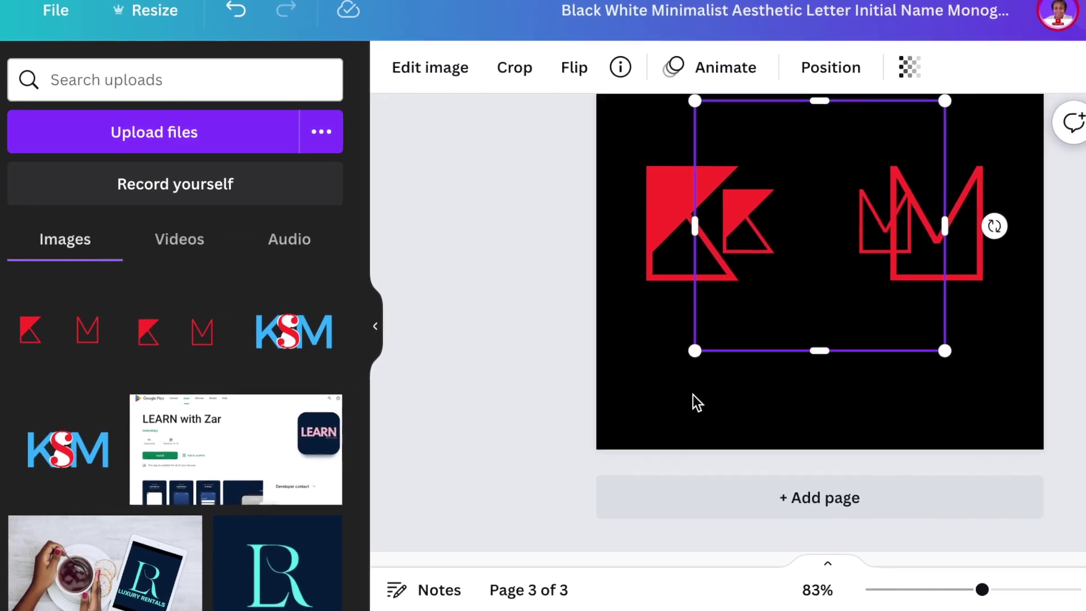
Crop the uploaded K M image down to a small piece of the K.
scroll(694, 394, up, 2)
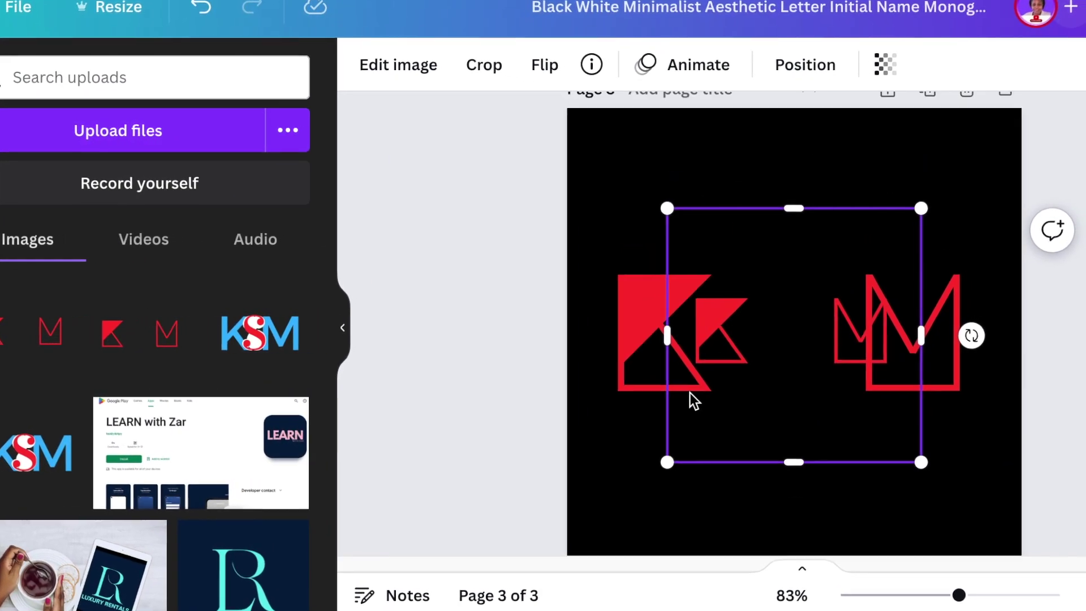
drag(848, 335, 693, 330)
drag(567, 333, 566, 333)
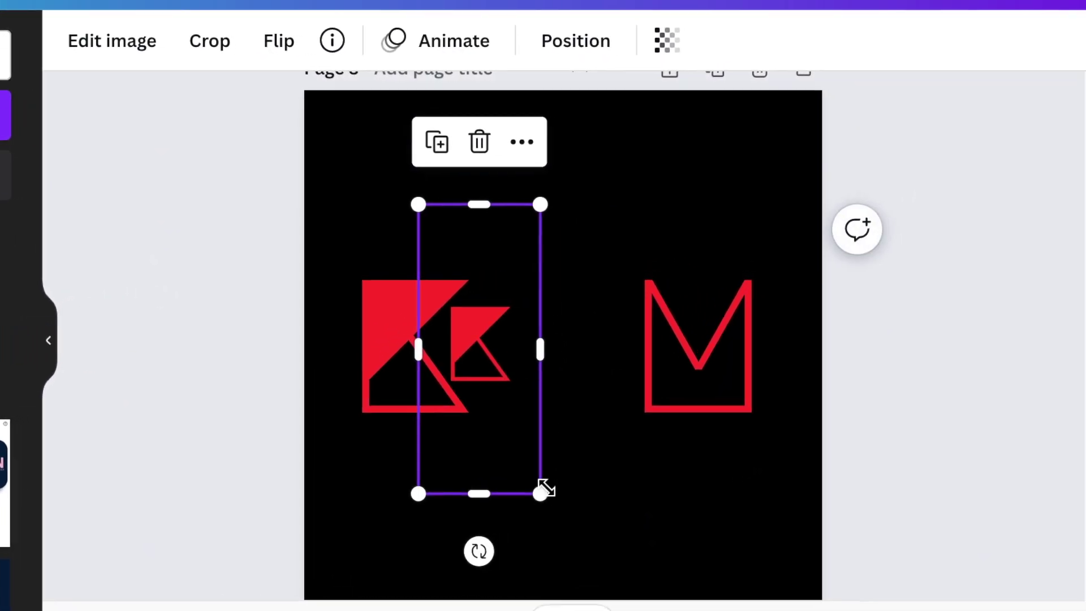
drag(507, 203, 452, 286)
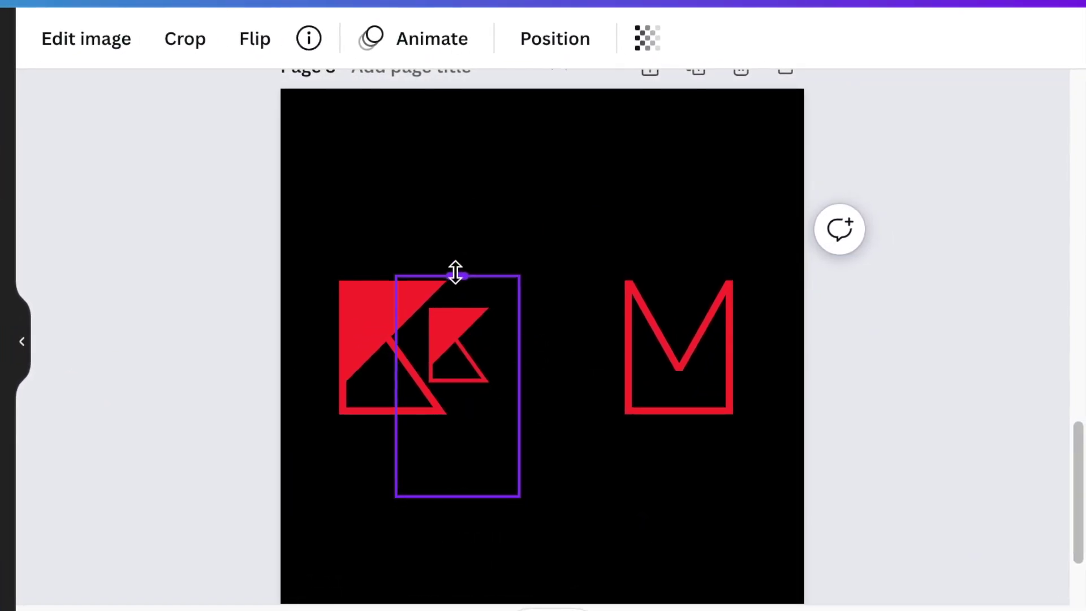
drag(456, 495, 609, 530)
drag(525, 434, 524, 381)
drag(512, 232, 509, 343)
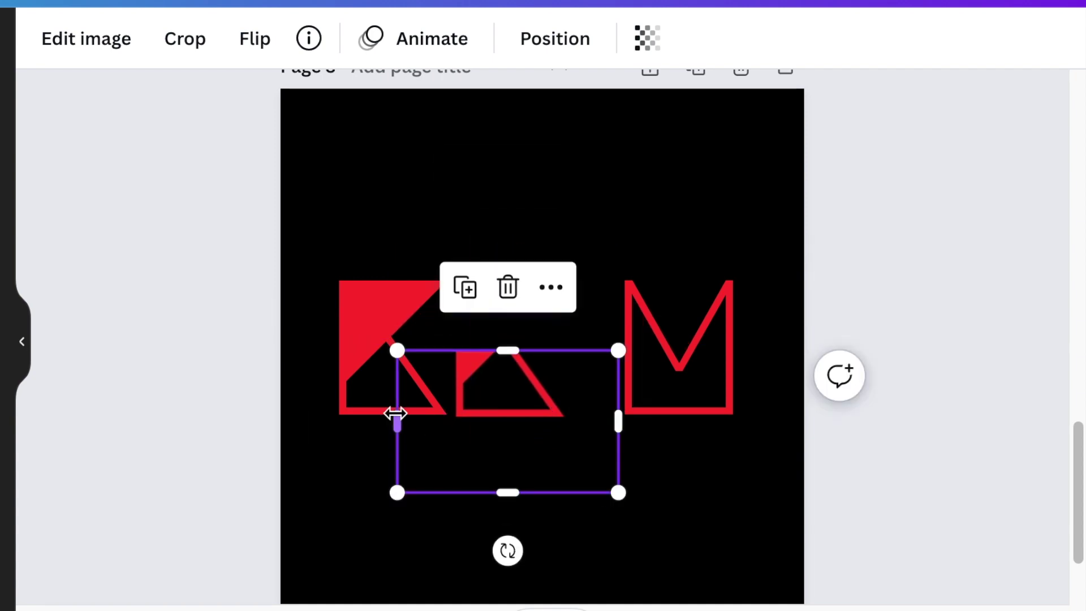
drag(397, 414, 493, 415)
Move the cropped piece inside the K so it forms an inner red triangle.
click(691, 527)
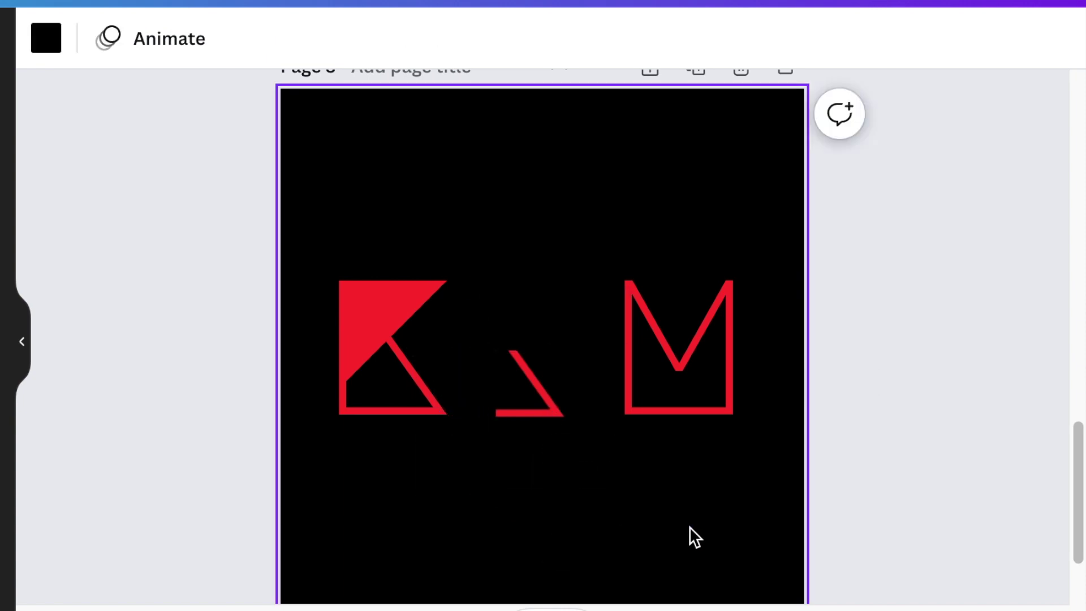
drag(538, 407, 387, 381)
click(752, 520)
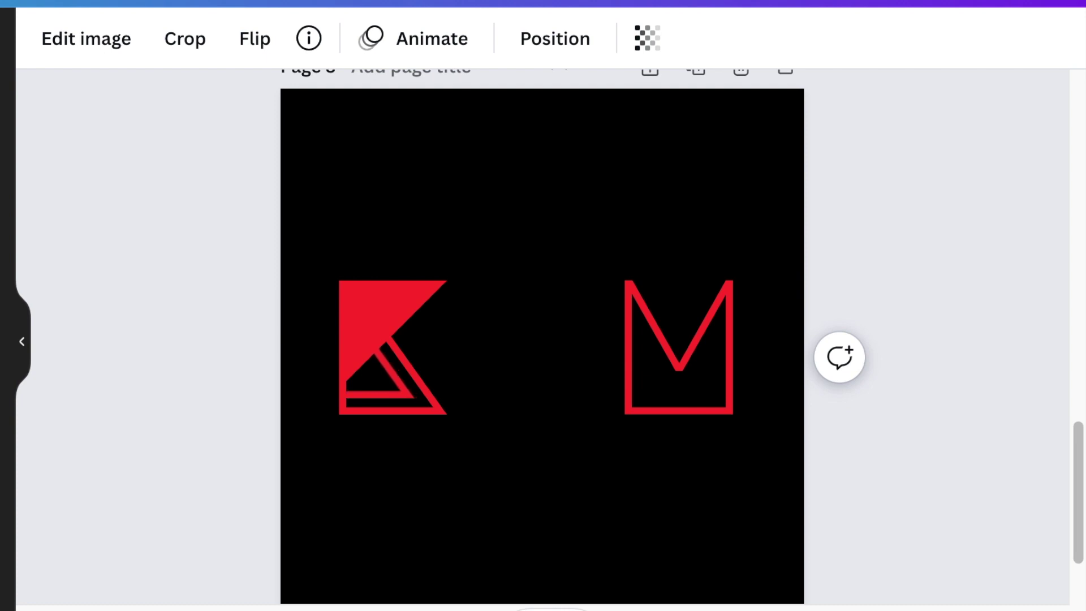
click(408, 396)
key(Escape)
click(406, 403)
click(616, 514)
Crop a second K M image copy to just the M and enlarge it to letter height.
key(ctrl+z)
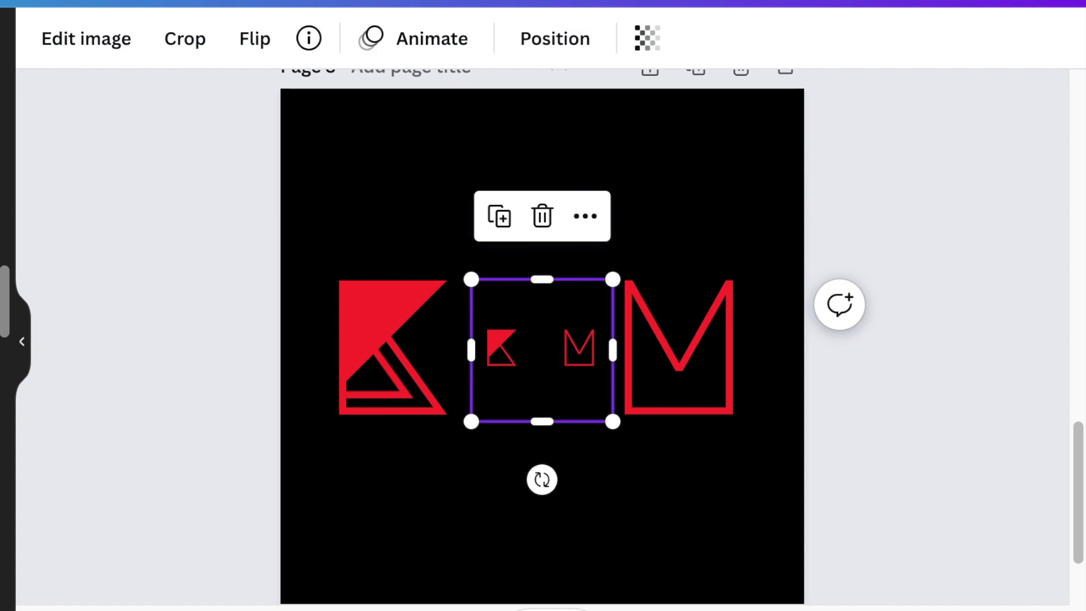
drag(471, 351, 543, 350)
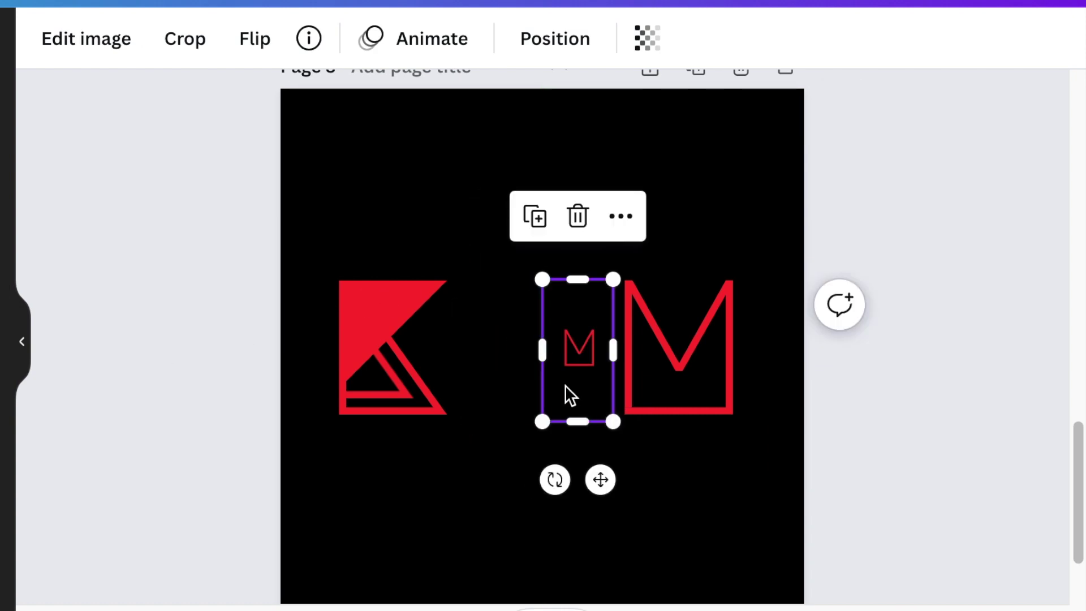
drag(565, 392, 701, 589)
drag(599, 497, 565, 398)
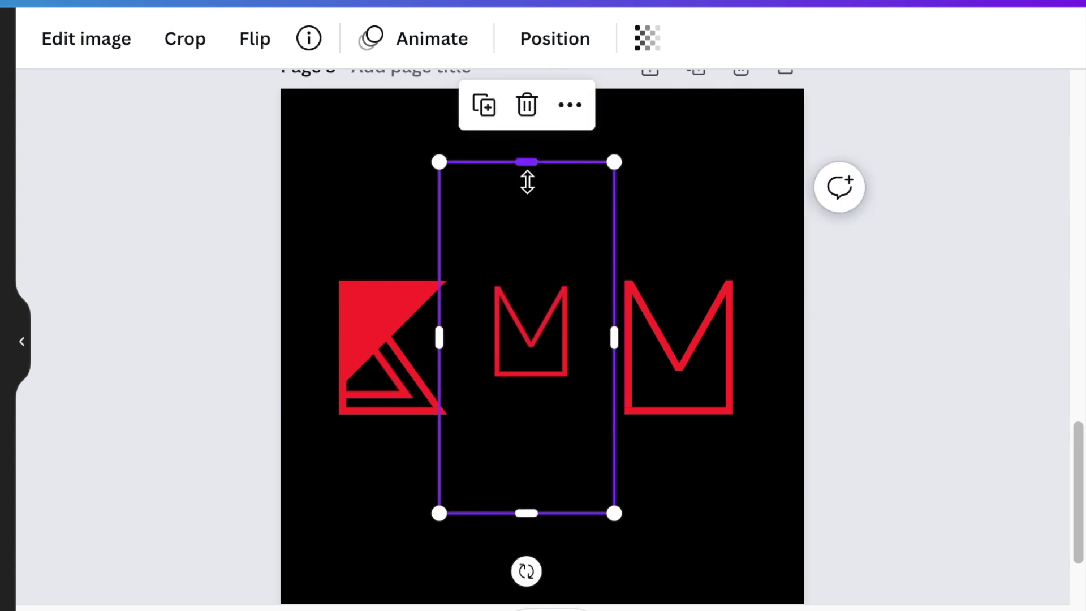
drag(527, 182, 530, 267)
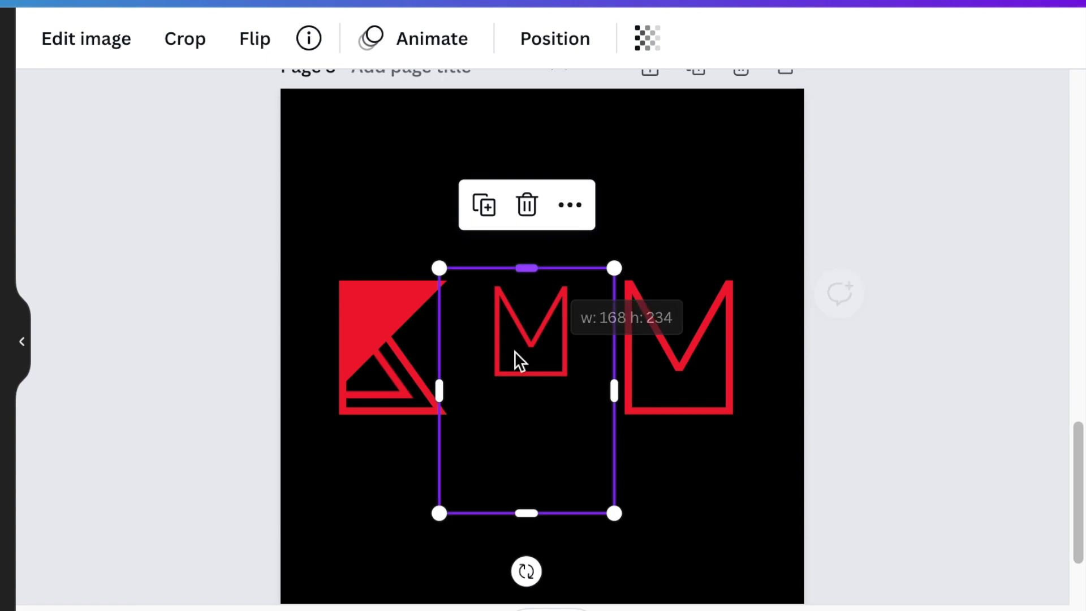
drag(526, 512, 531, 391)
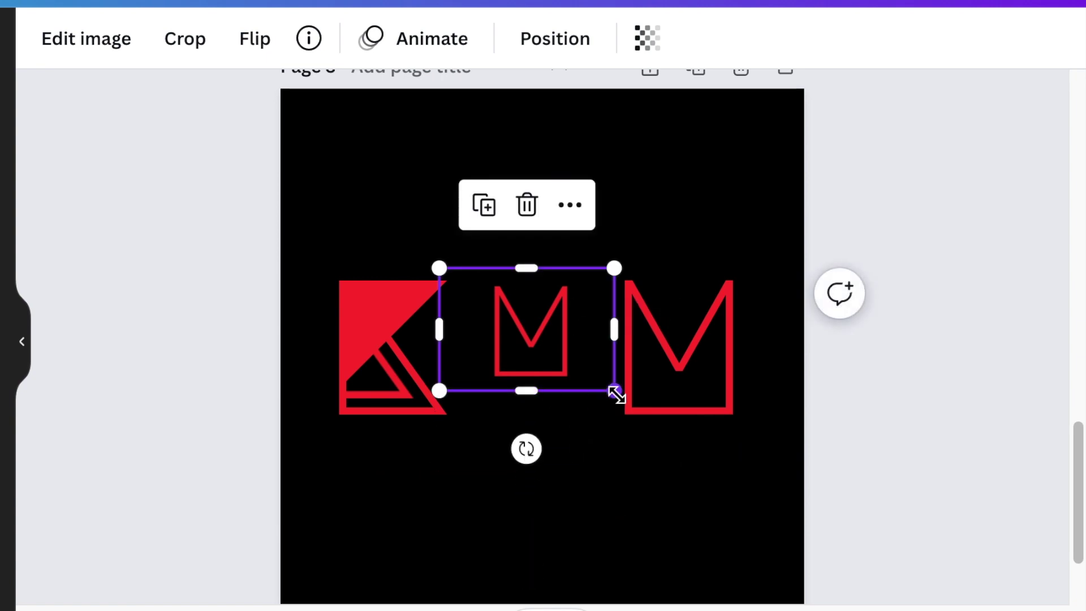
drag(616, 391, 697, 511)
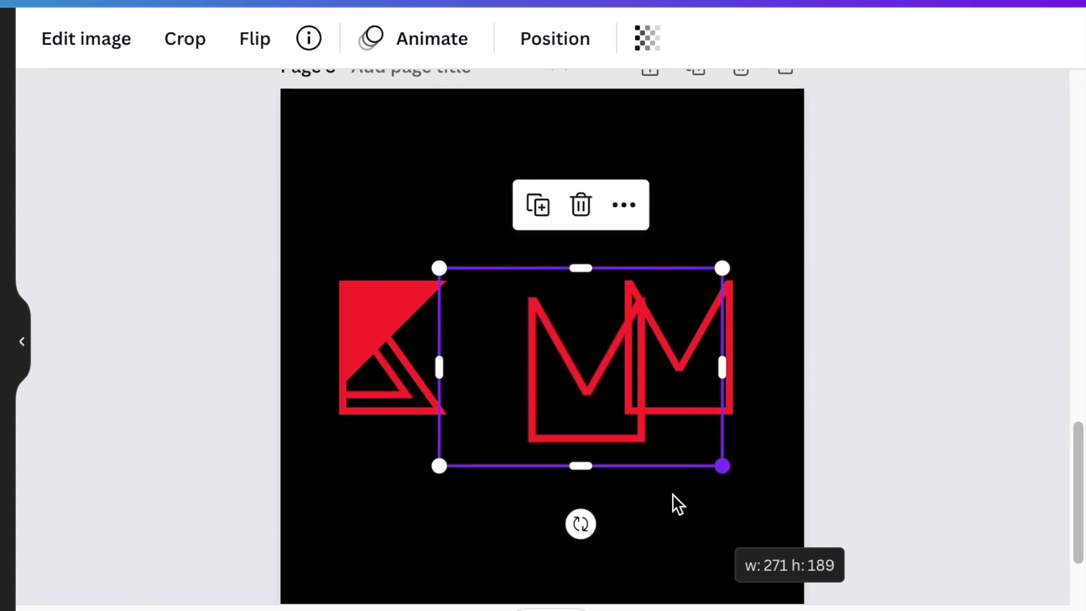
click(599, 403)
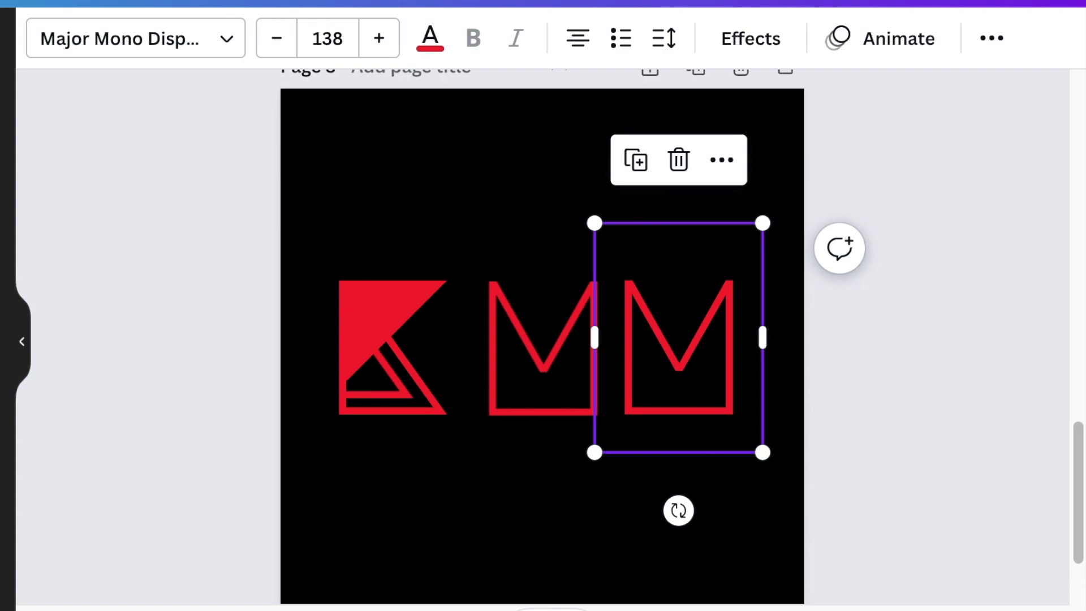
Delete the M text and put the cropped M image in its place, trimmed and slightly enlarged.
key(Delete)
drag(537, 334, 667, 333)
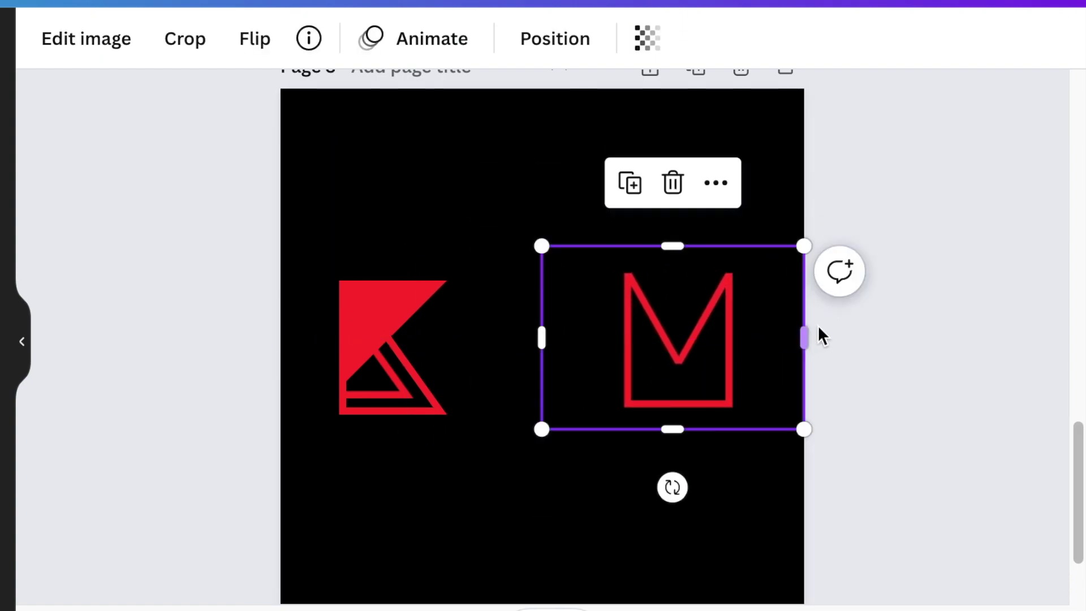
drag(801, 332, 751, 331)
drag(557, 334, 602, 338)
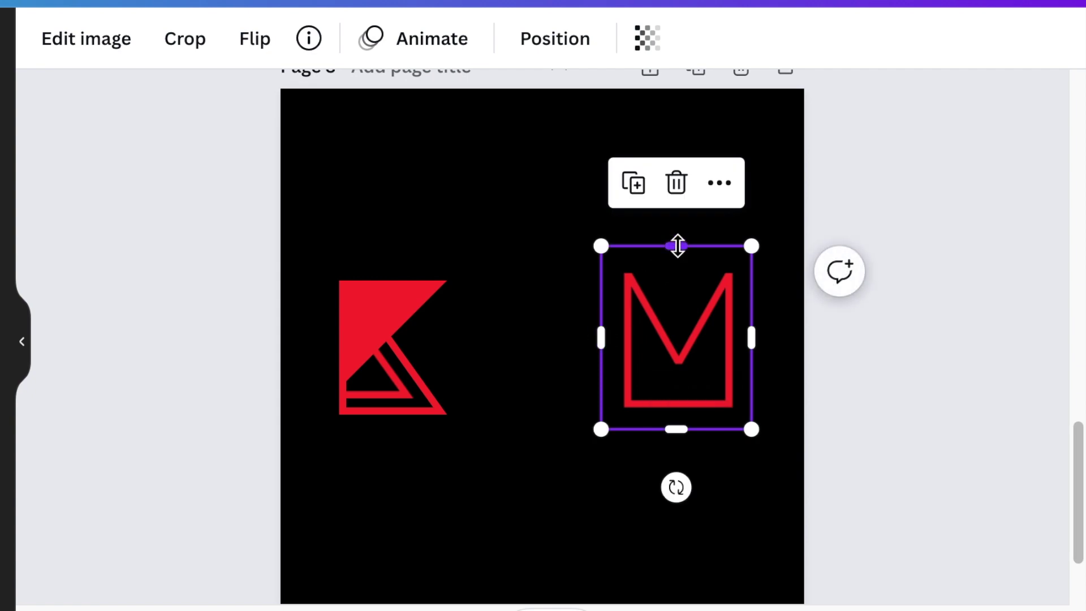
drag(677, 245, 682, 289)
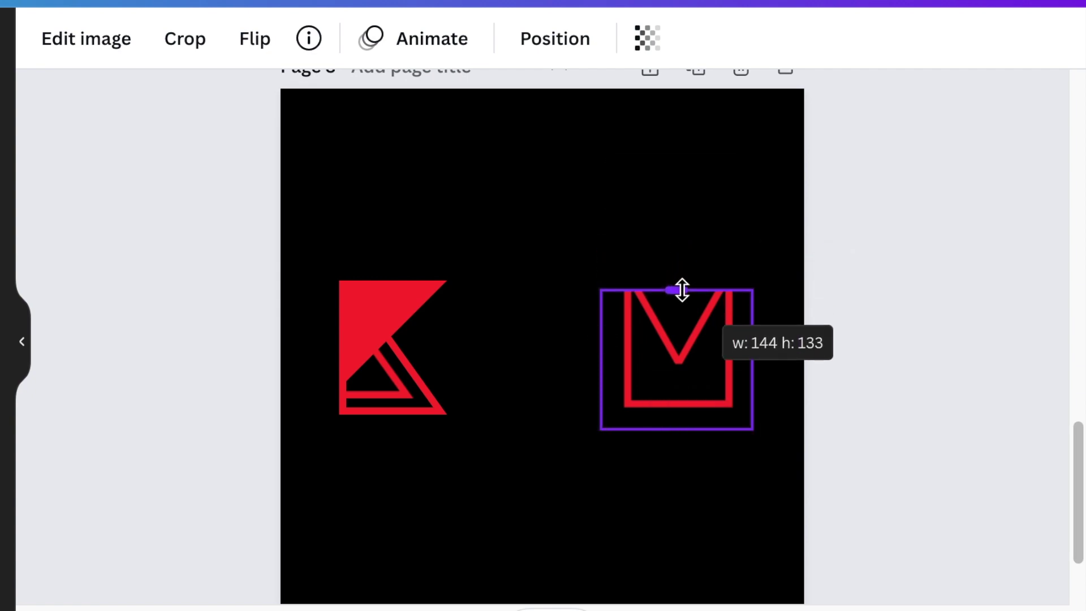
drag(682, 290, 682, 287)
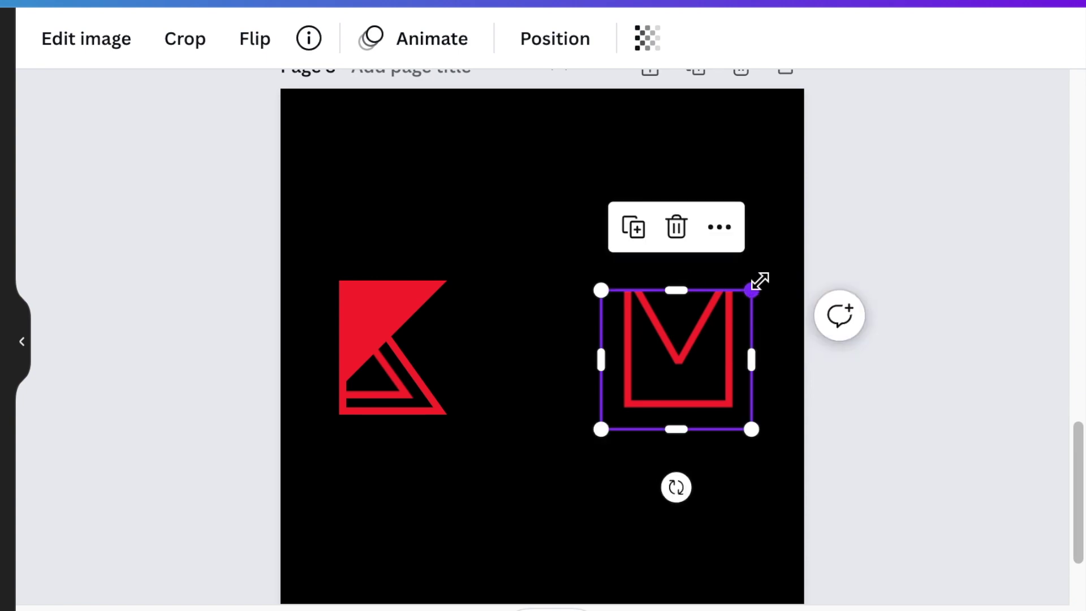
mouse_move(760, 281)
mouse_down()
mouse_move(769, 268)
mouse_move(779, 275)
mouse_up()
Duplicate the M image, offset the copy down-left and crop its bottom to form an inner V.
click(652, 213)
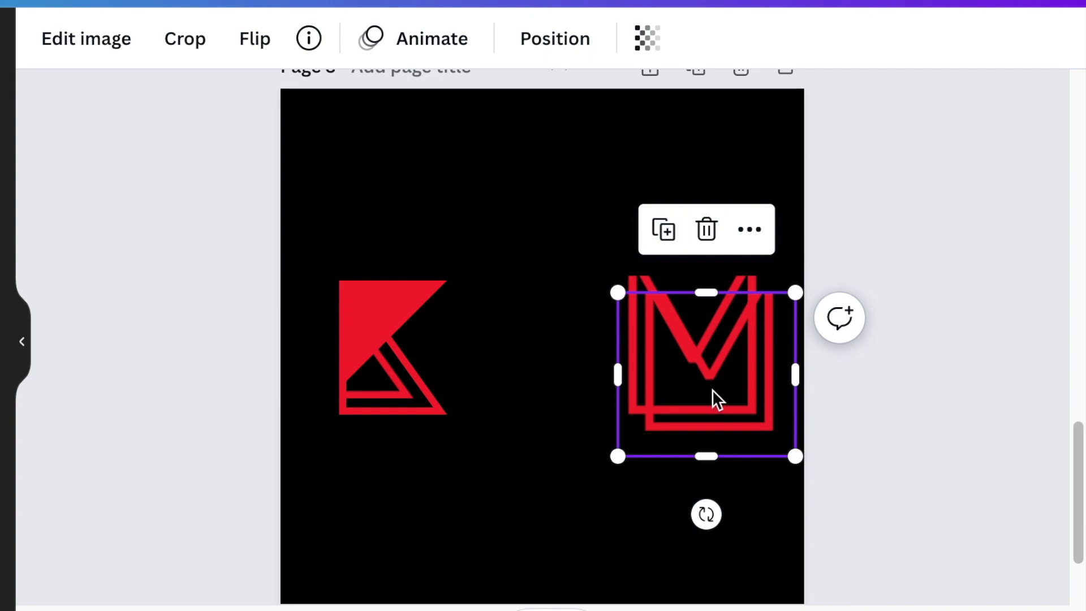
drag(715, 398, 693, 408)
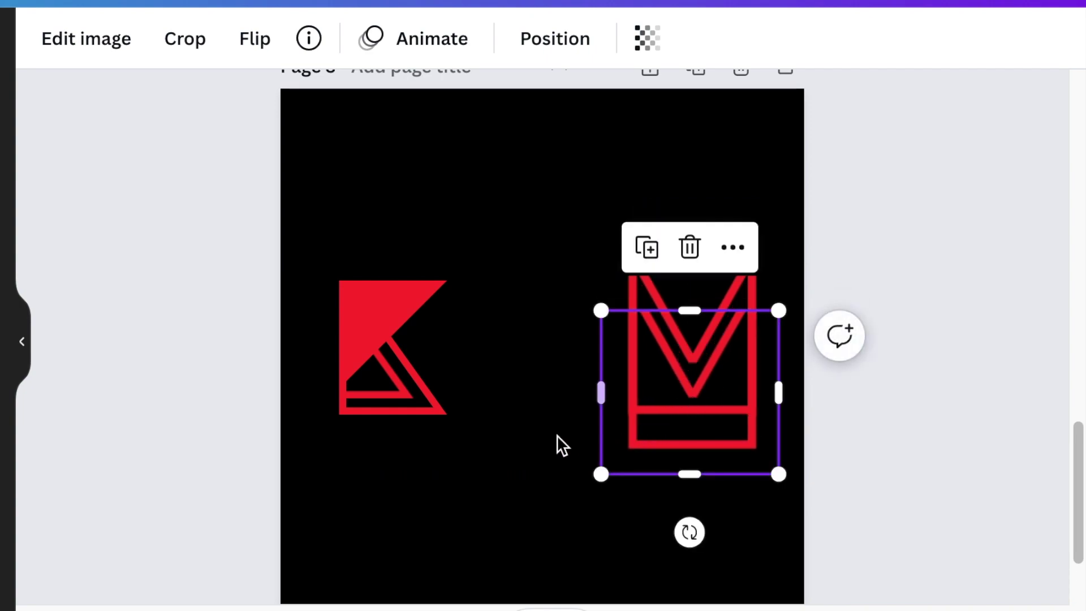
click(535, 564)
click(708, 458)
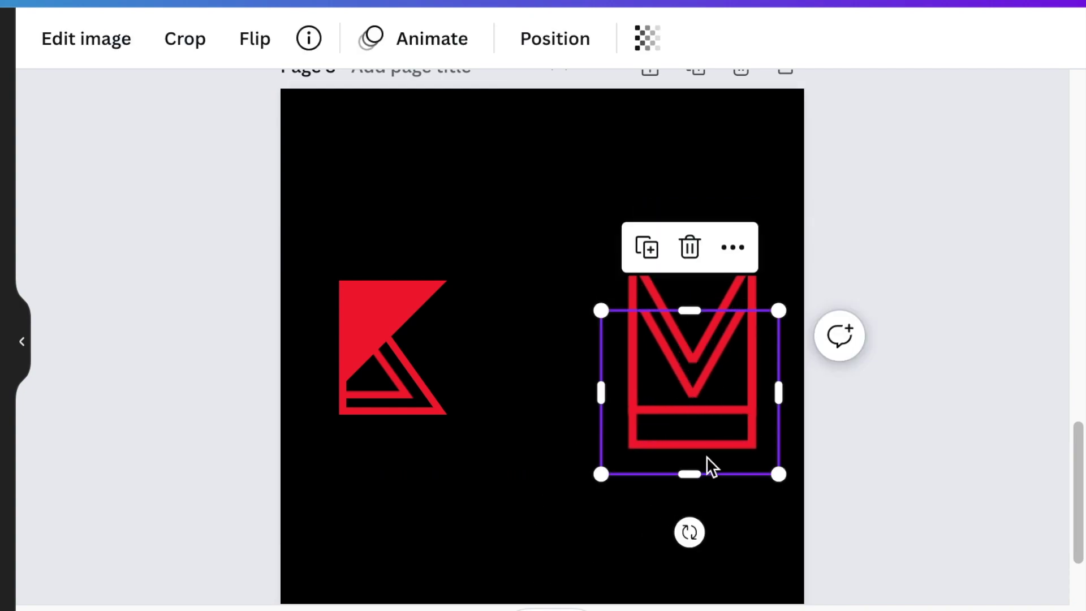
drag(690, 474, 694, 404)
click(544, 545)
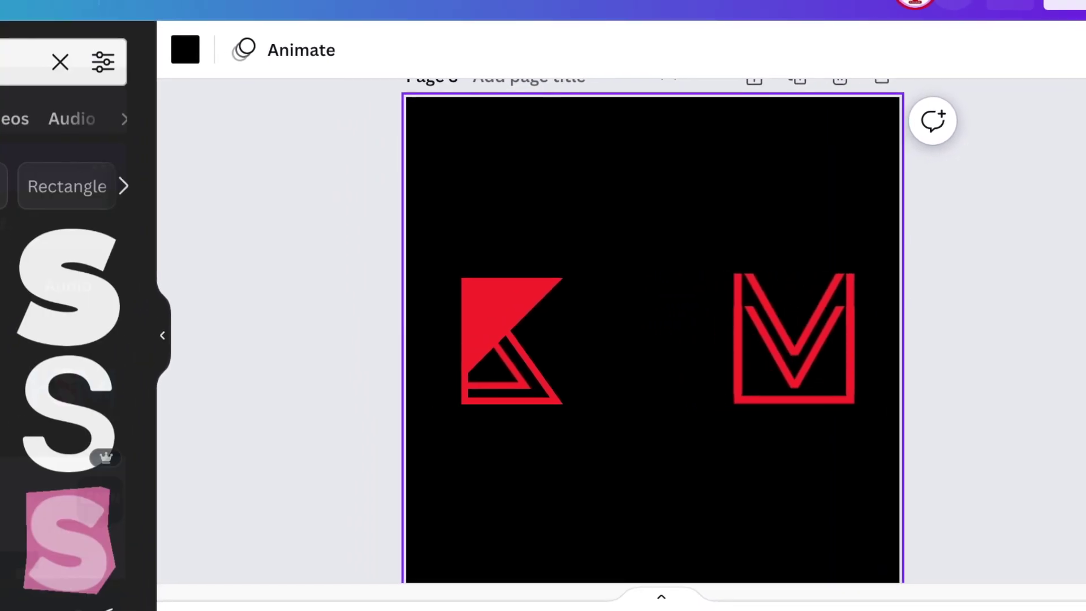
Search Elements for 'S', add the serif S graphic between K and M, and make it light grey.
click(17, 62)
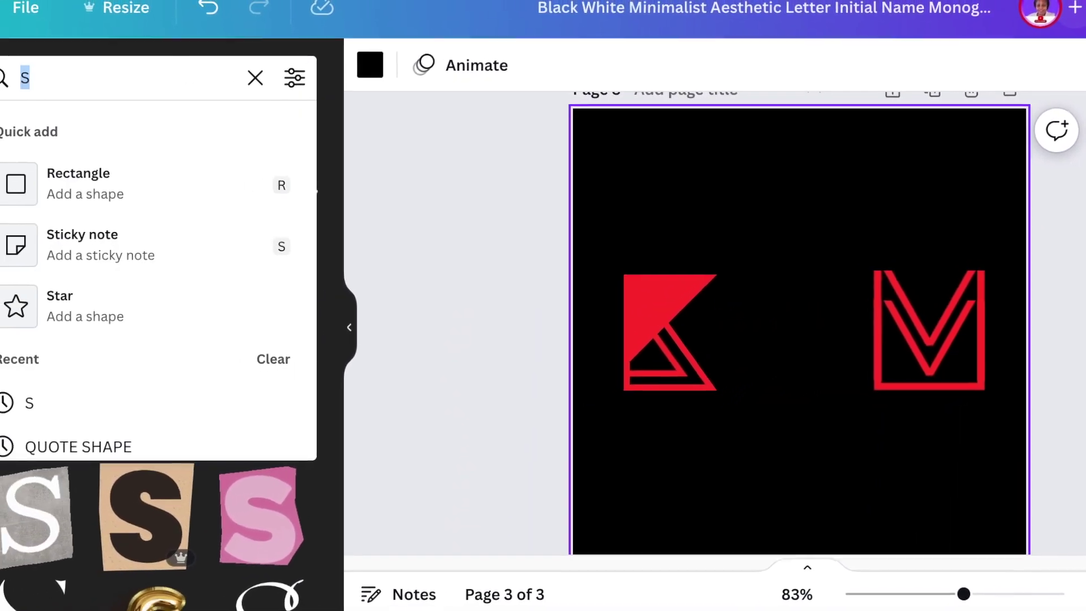
key(Return)
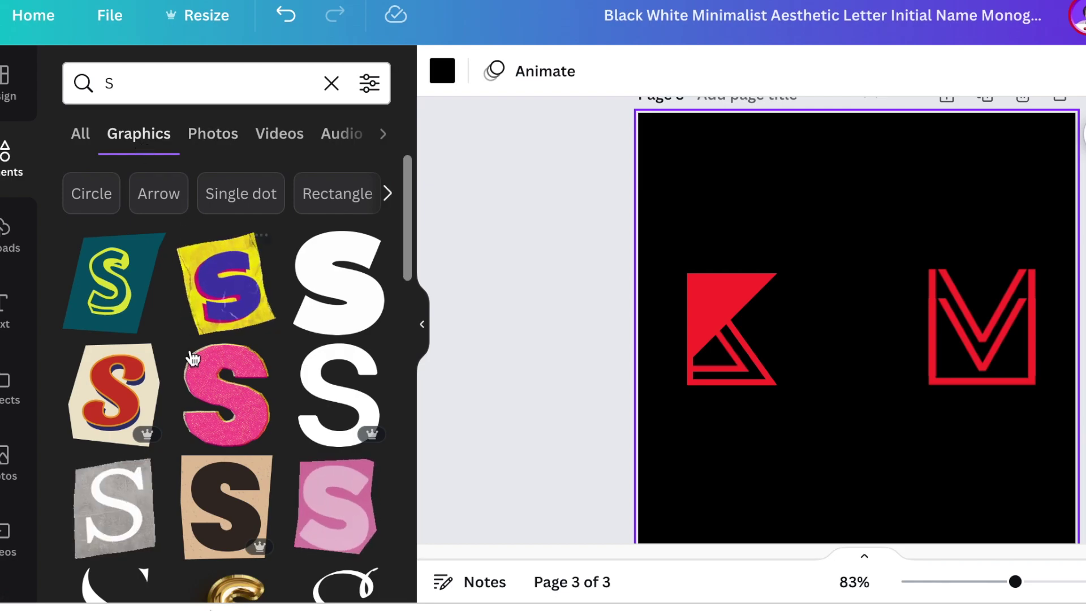
scroll(193, 357, down, 3)
click(137, 419)
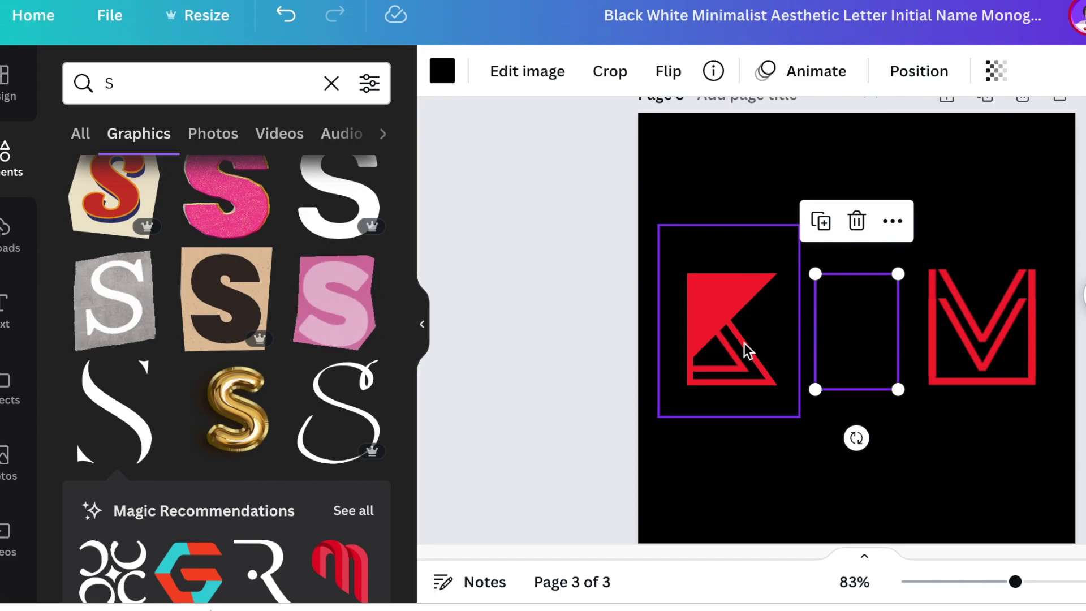
click(442, 72)
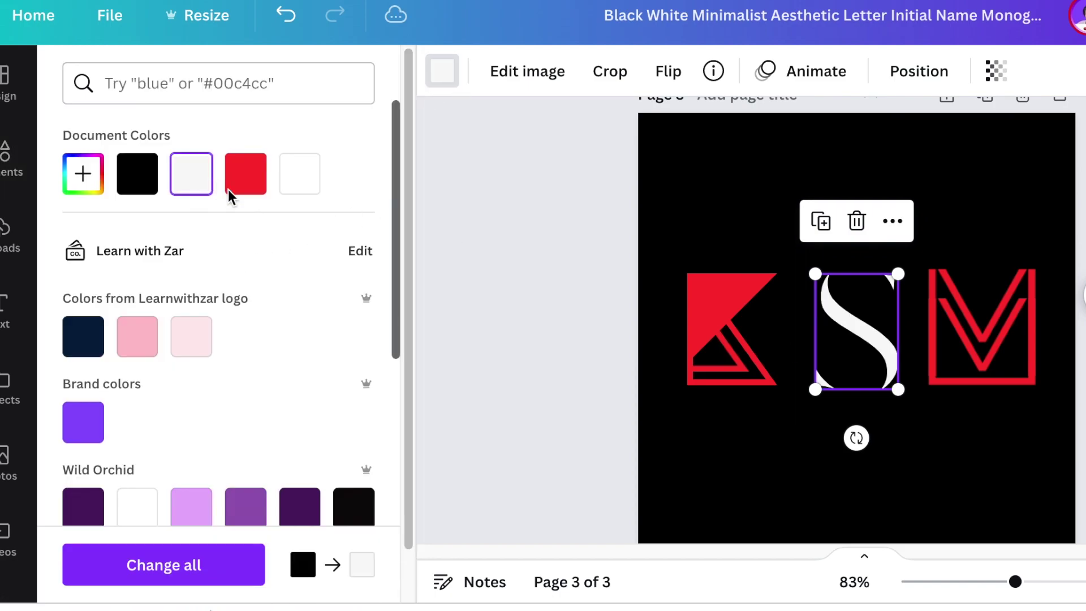
scroll(275, 337, down, 10)
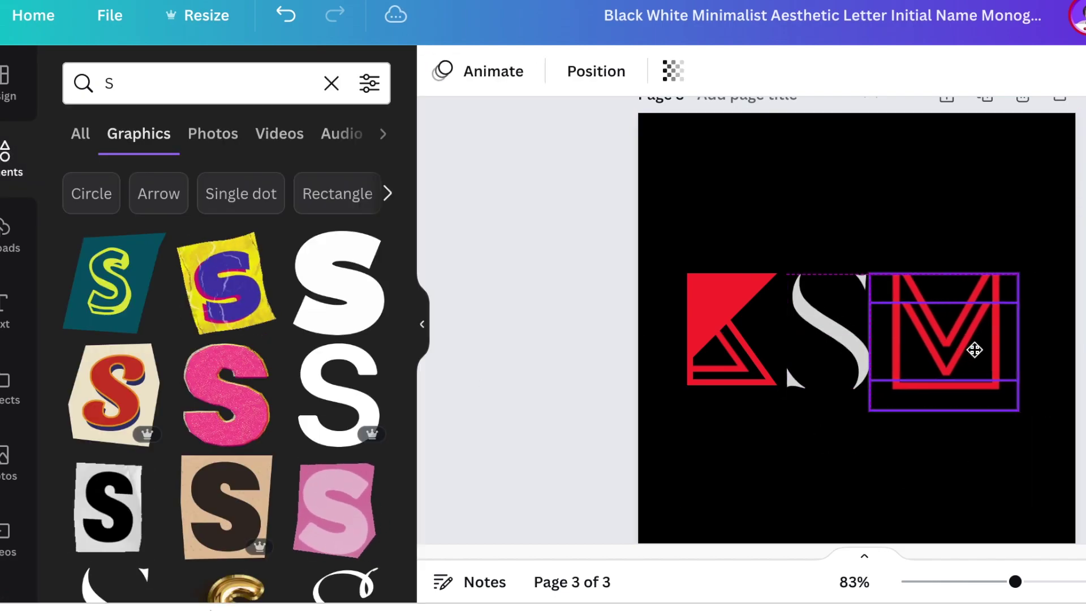
click(1030, 526)
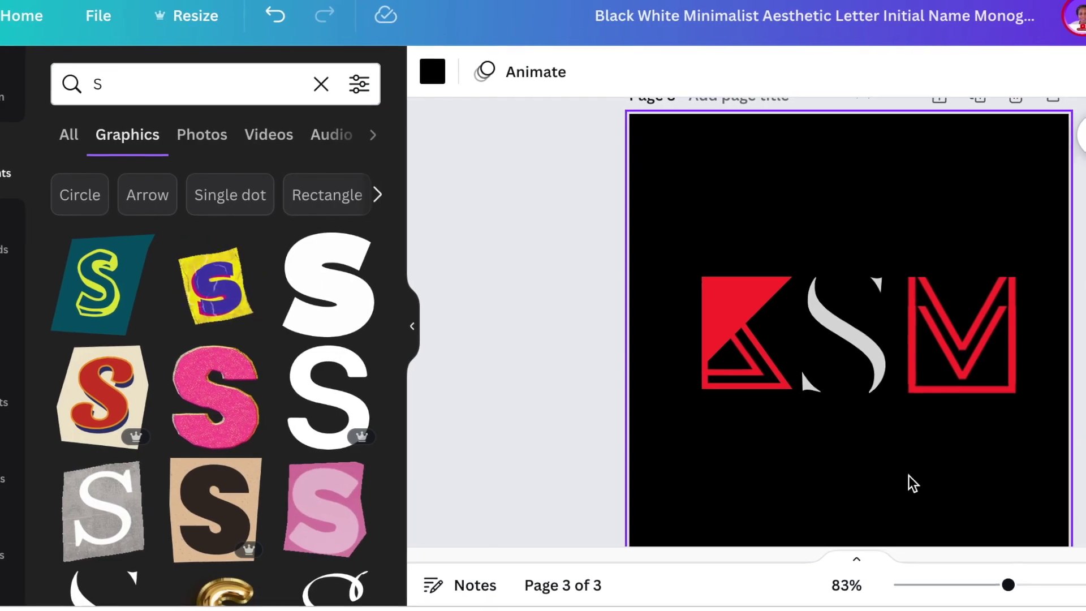
key(t)
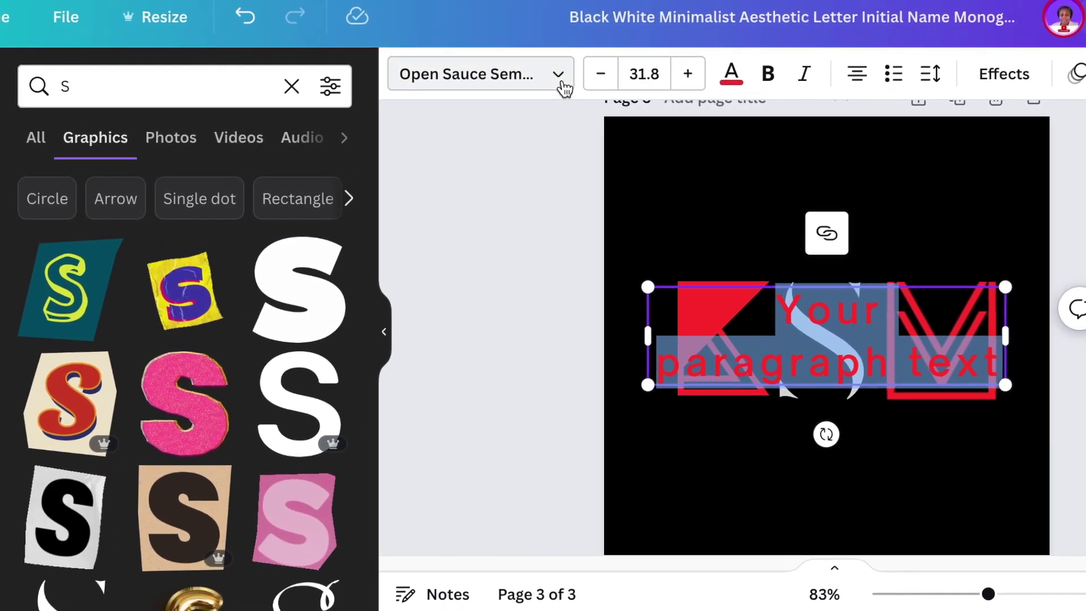
Write 'DIGITAL GENIE' in white text and place it beneath the KSM letters.
click(571, 74)
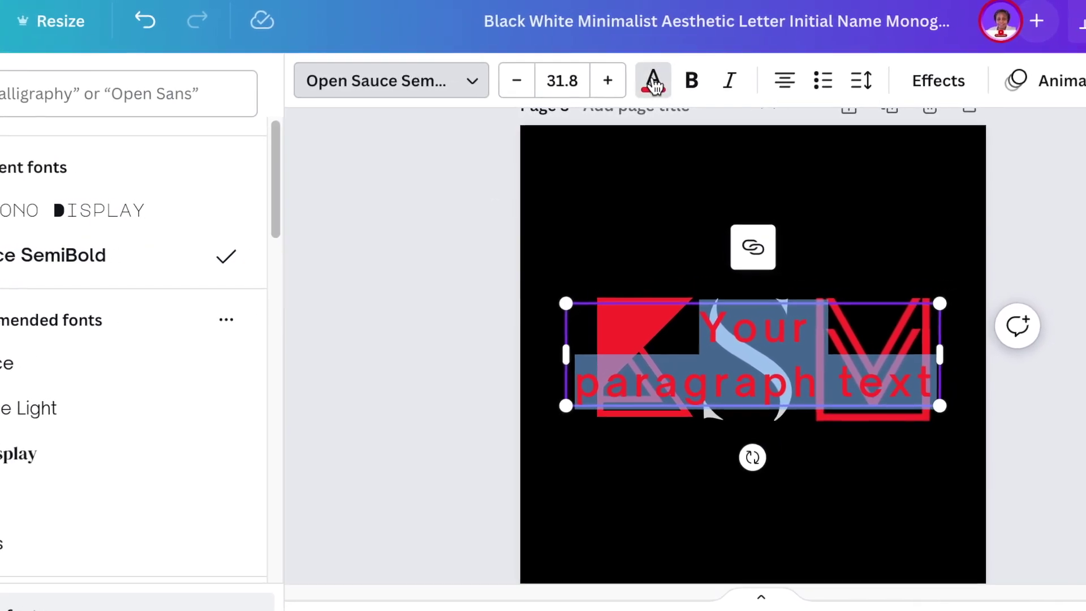
click(674, 78)
click(67, 203)
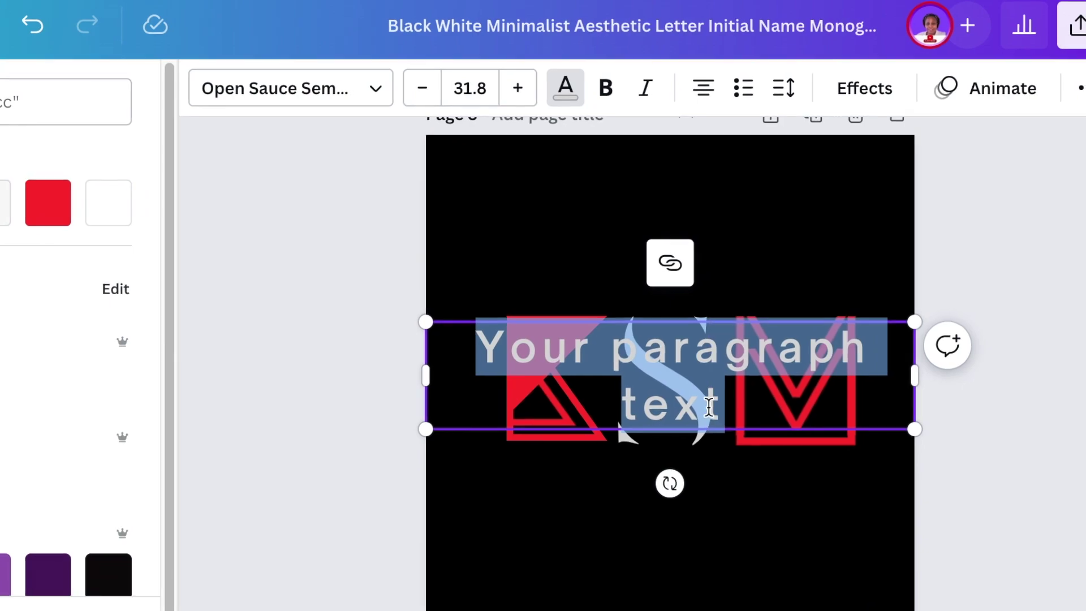
click(550, 344)
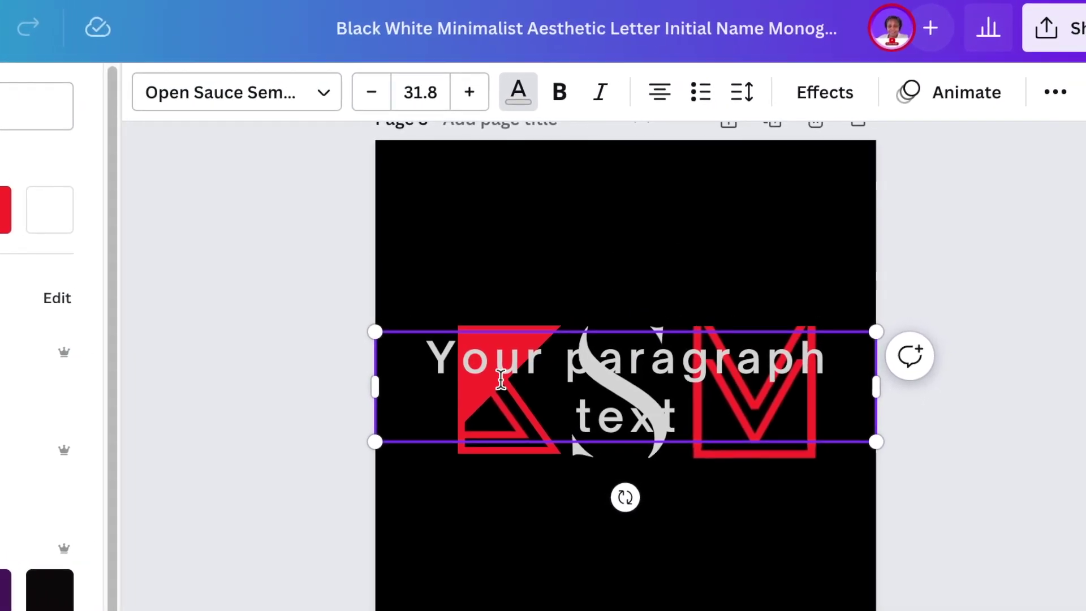
triple_click(512, 371)
key(BackSpace)
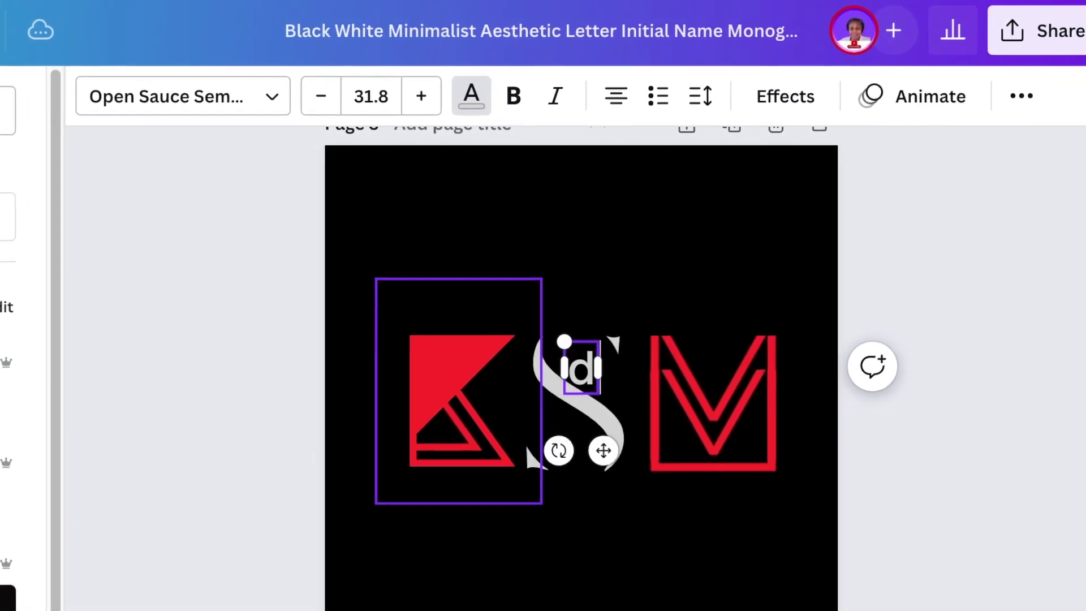
text(DIGITAL GENIE)
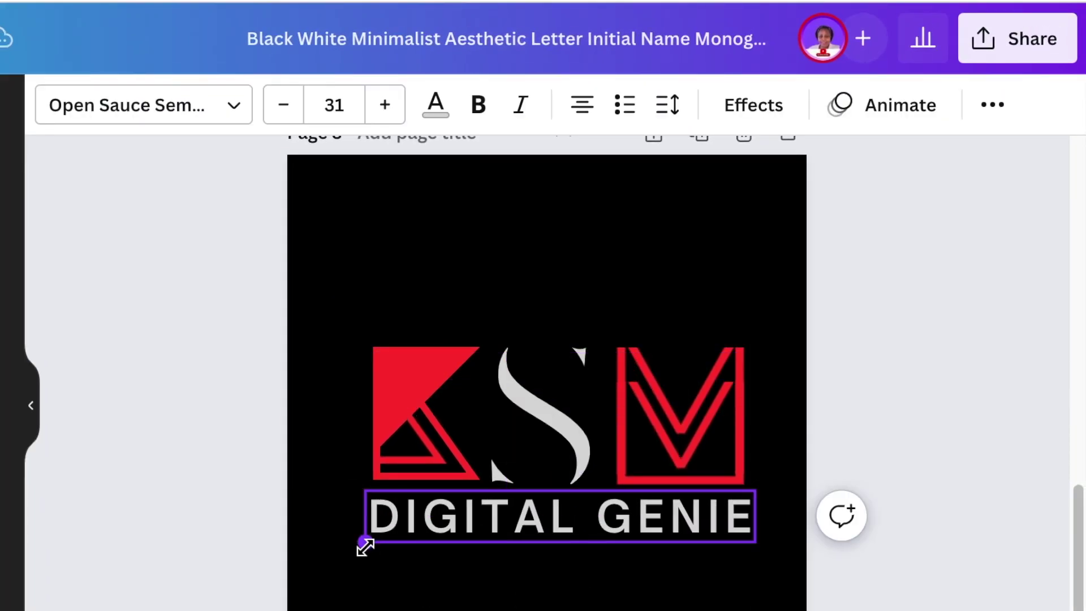
drag(755, 544, 745, 540)
click(489, 459)
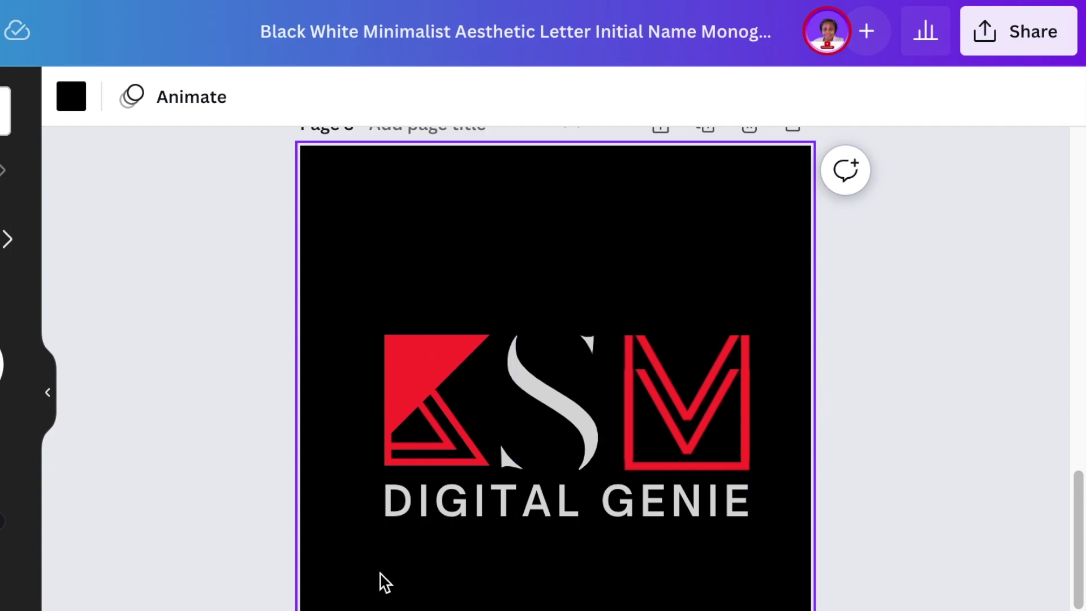
Add a line element above the K, then delete it again.
key(l)
drag(567, 460, 456, 363)
click(104, 115)
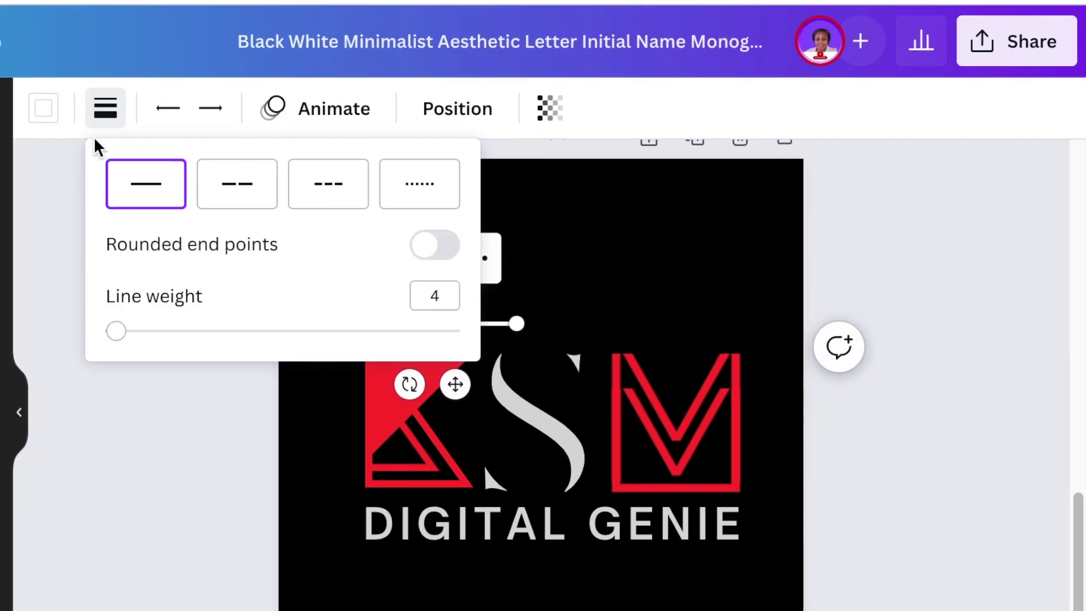
click(170, 438)
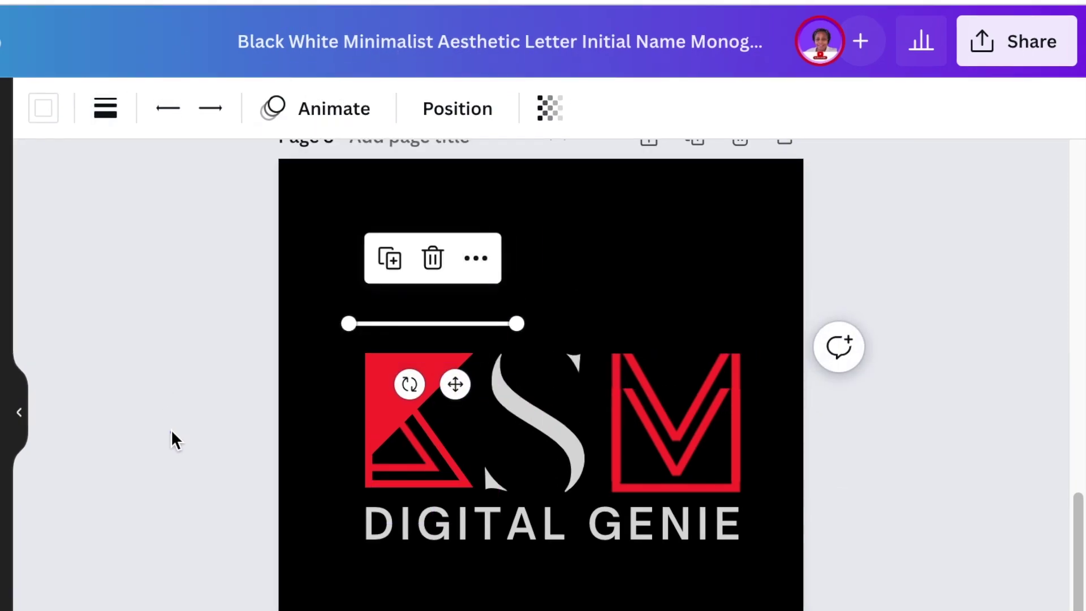
click(432, 257)
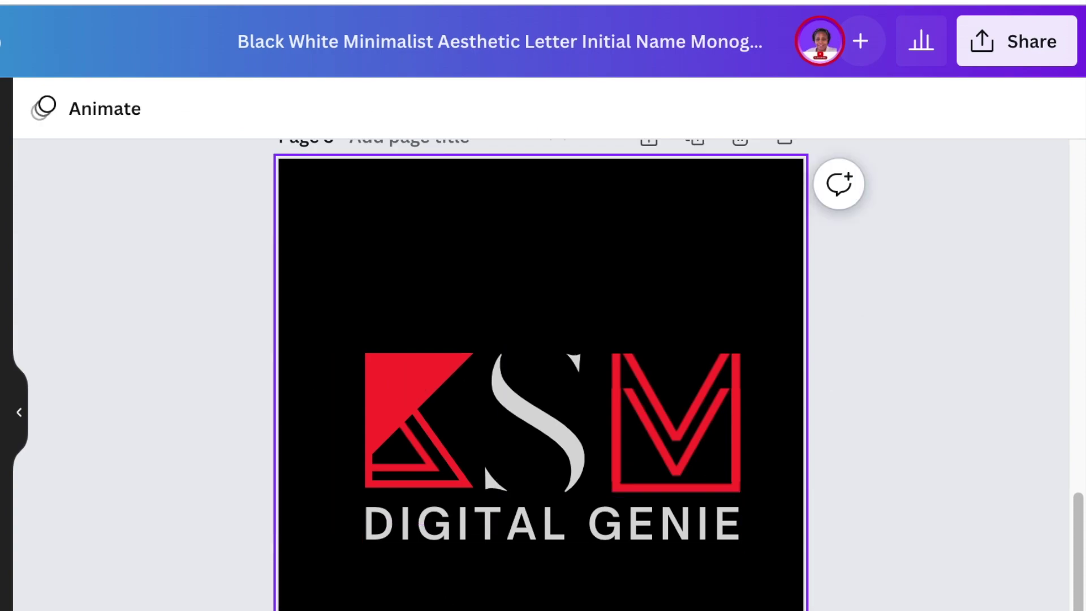
Download page 3 of the logo as a transparent-background PNG.
scroll(540, 373, down, 1)
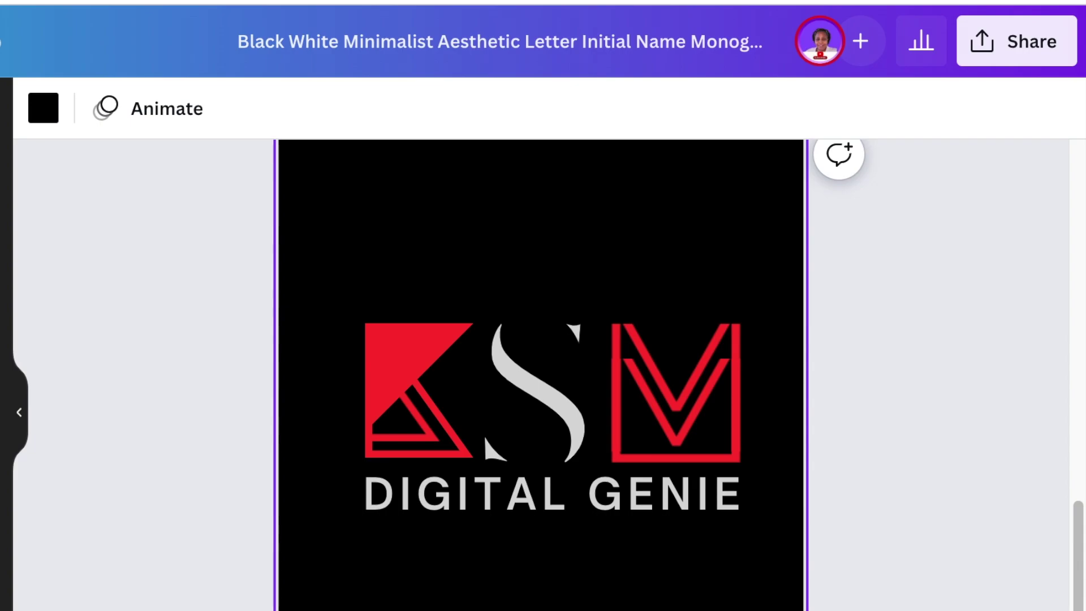
click(1016, 41)
click(686, 480)
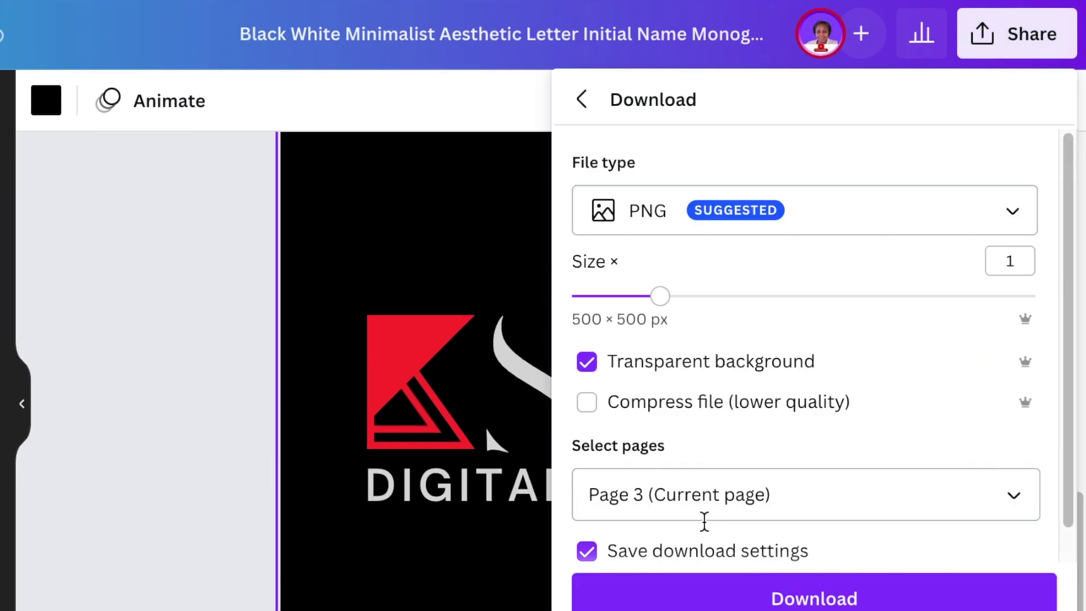
click(837, 595)
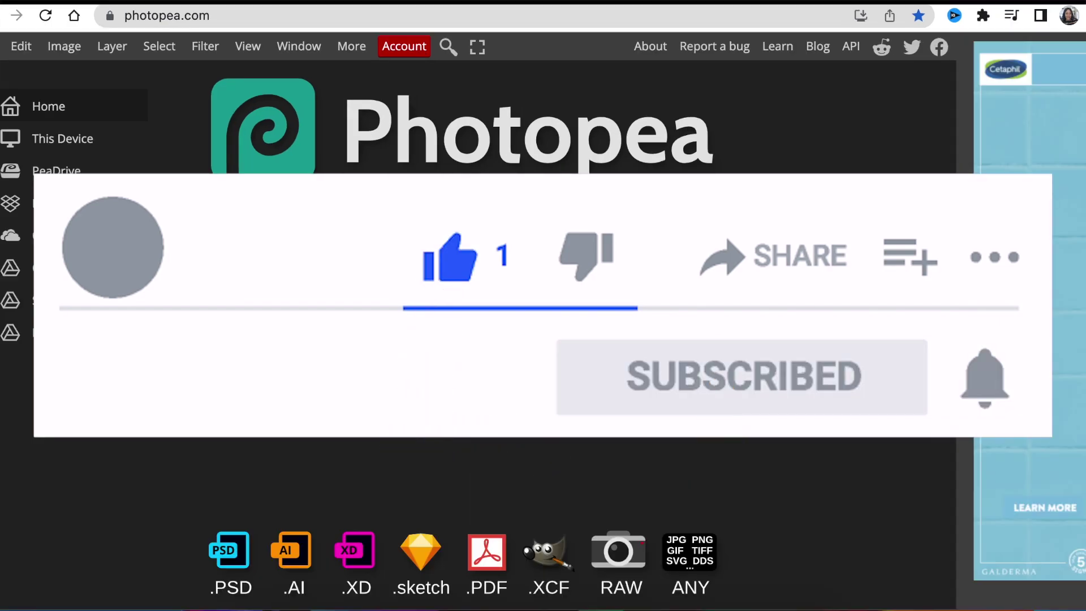
Open the black wall logo mockup PSD from the wall mockup folder on the Desktop.
click(68, 138)
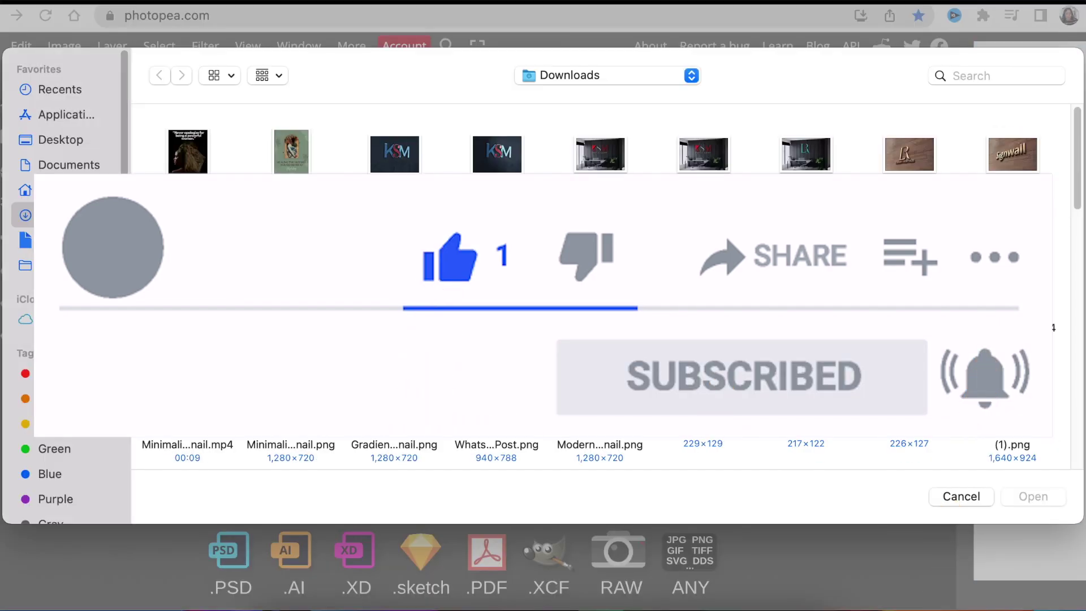
click(77, 137)
double_click(186, 152)
double_click(195, 155)
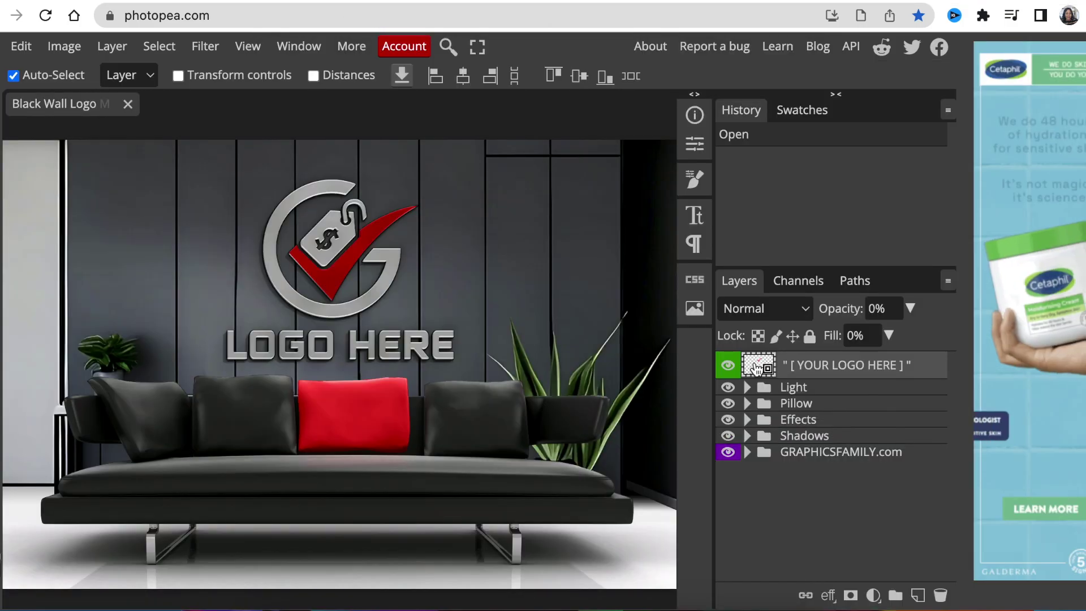
Place the downloaded KSM logo PNG into the logo smart object, enlarge it to fill, and save it back.
double_click(748, 362)
key(super+o)
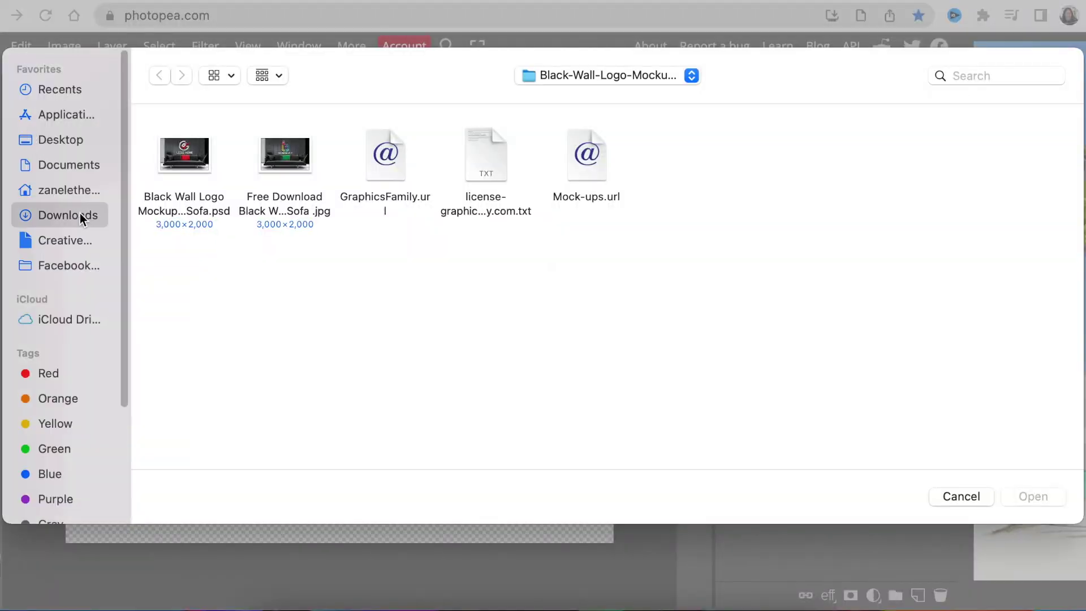
click(80, 213)
double_click(700, 271)
drag(403, 313, 261, 208)
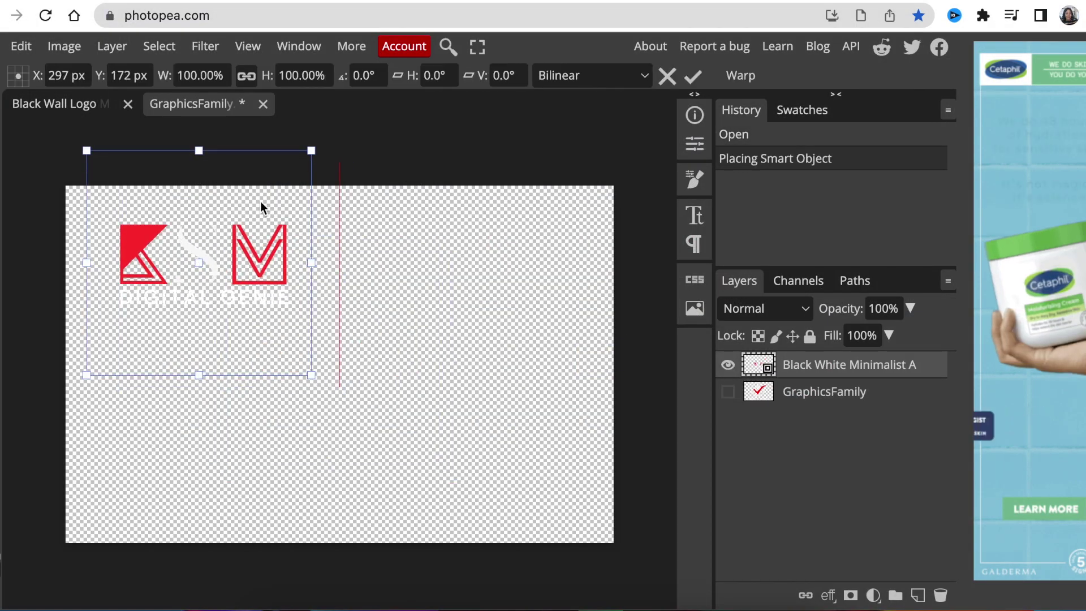
drag(311, 368, 588, 566)
drag(461, 384, 491, 383)
click(2, 46)
click(29, 226)
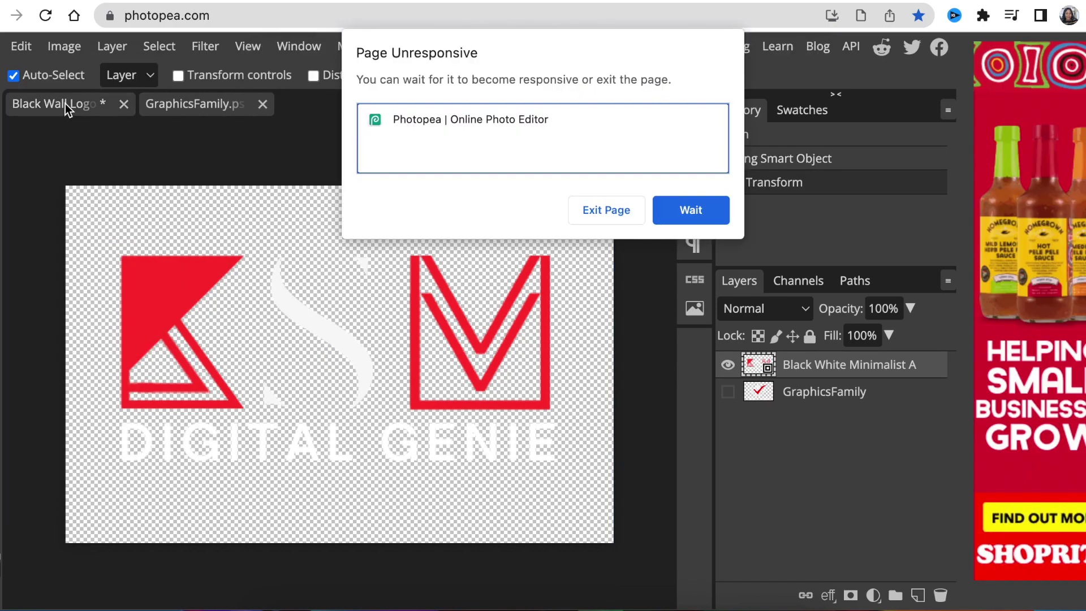
click(694, 209)
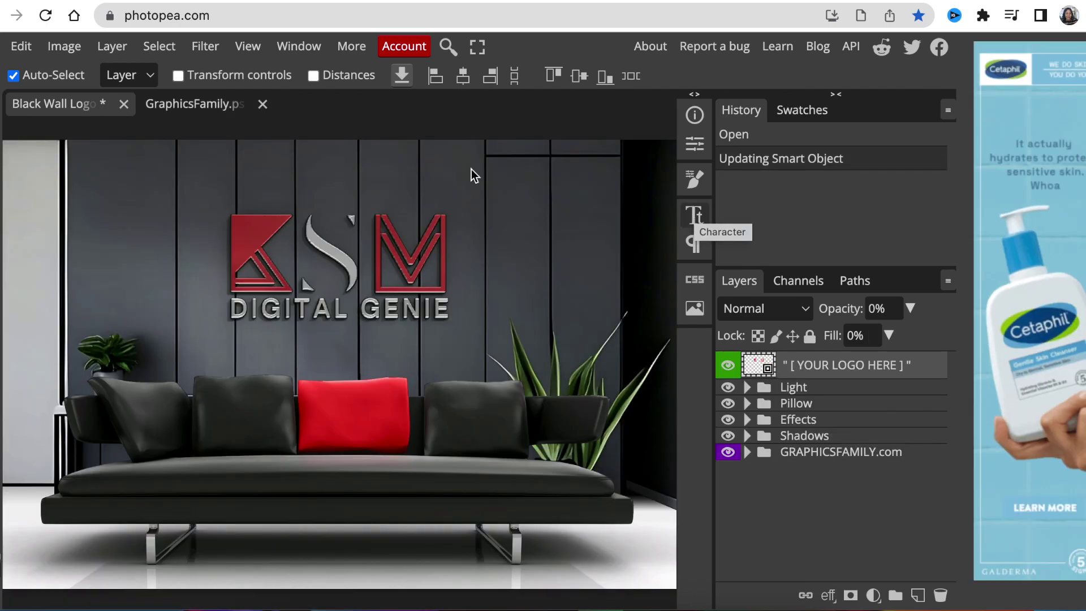
Export the finished mockup as a 3000×2000 PNG via File > Export as.
click(2, 46)
mouse_move(48, 318)
click(191, 310)
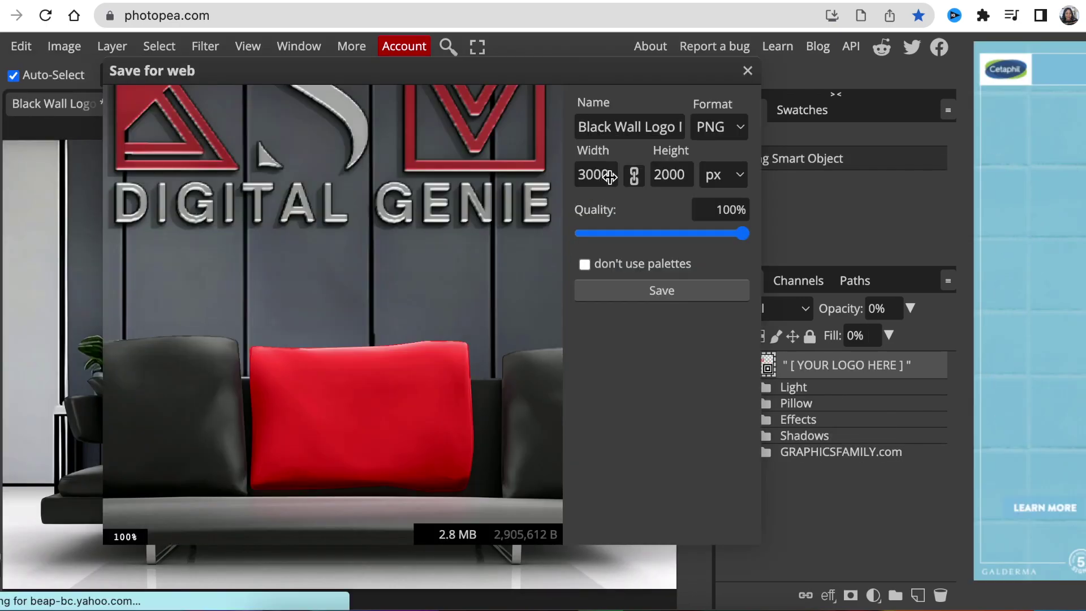